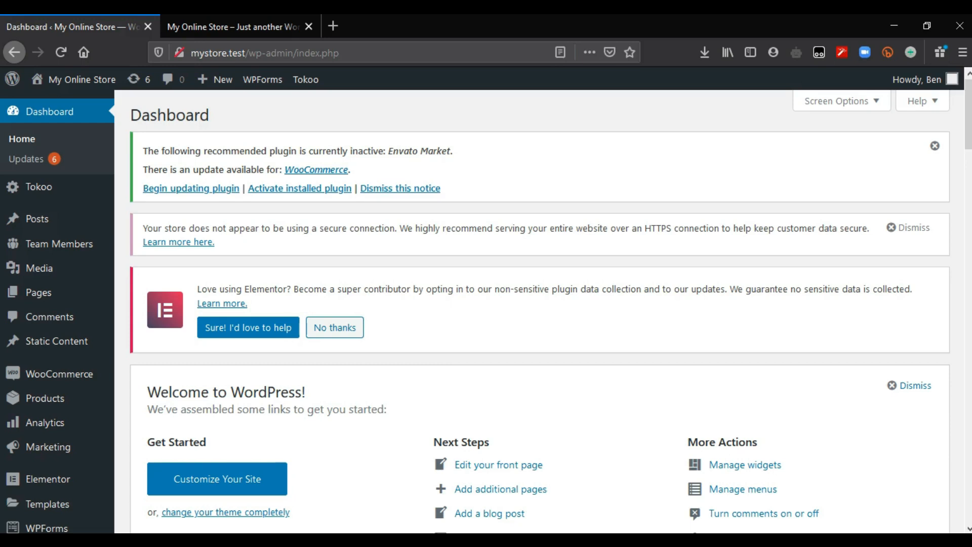
Open the WooCommerce settings and review the General store address, selling and shipping locations, tax, coupon and currency options.
mouse_move(146, 458)
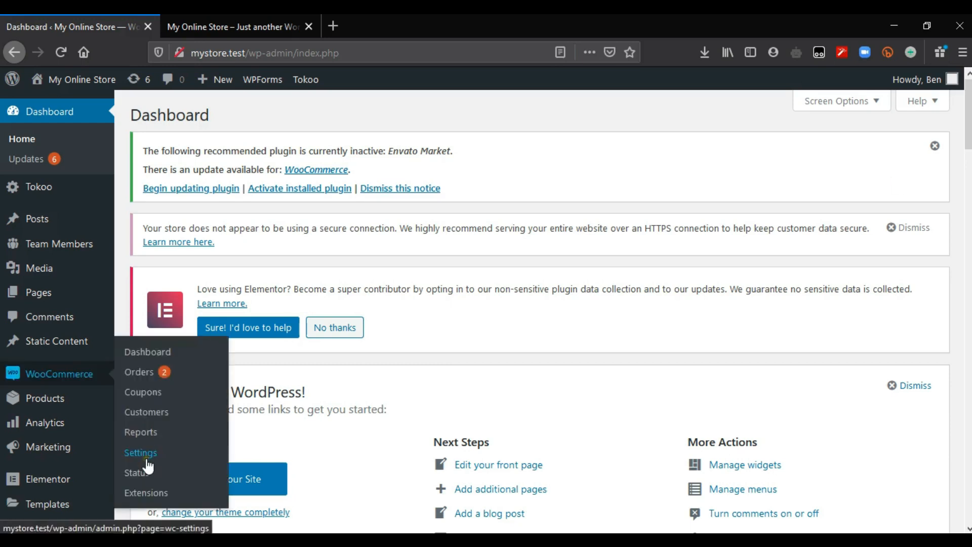
left_click(146, 460)
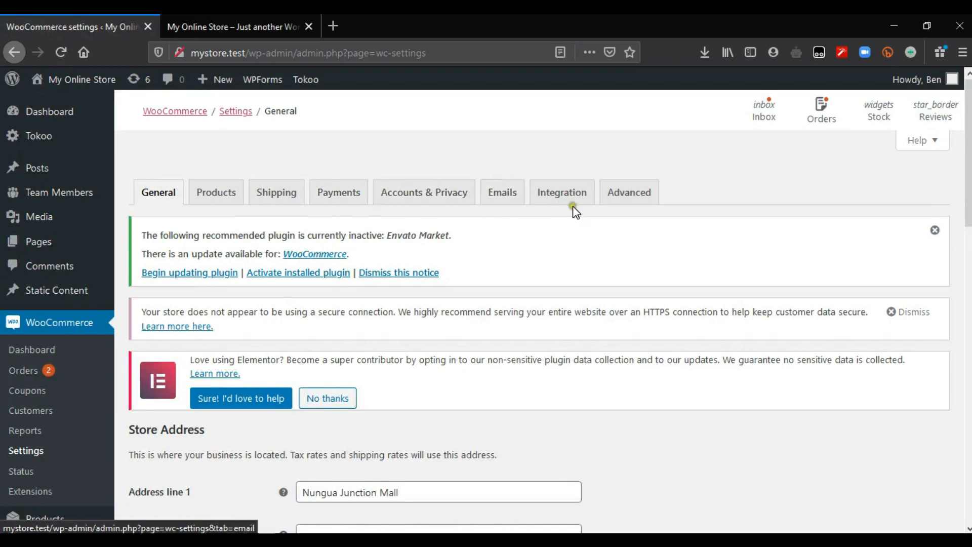
left_click(658, 208)
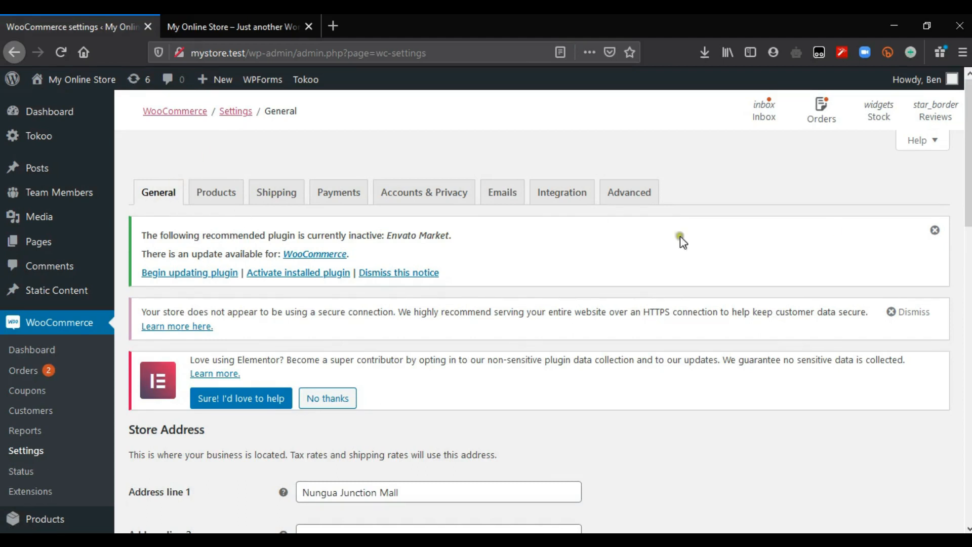
scroll(679, 236, "down", 5)
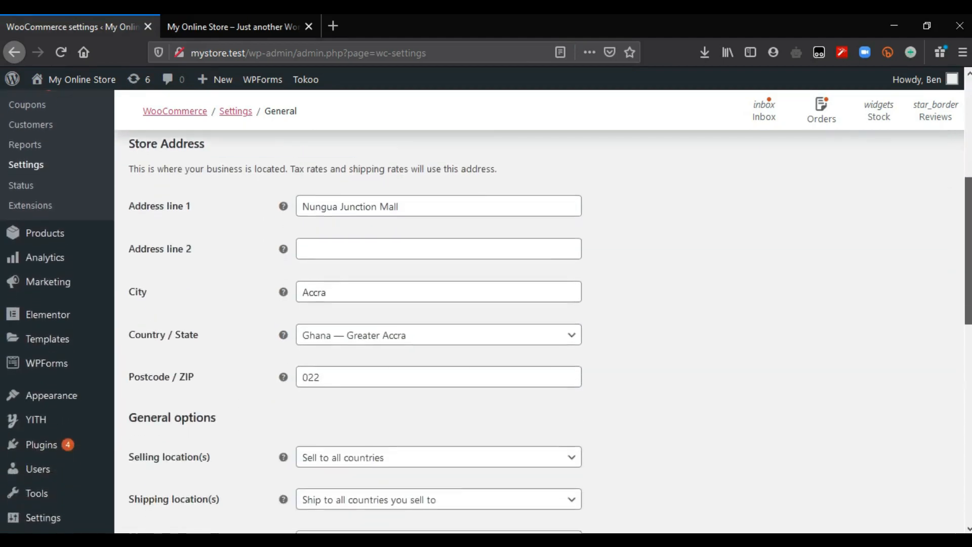
scroll(540, 307, "down", 3)
scroll(540, 306, "down", 2)
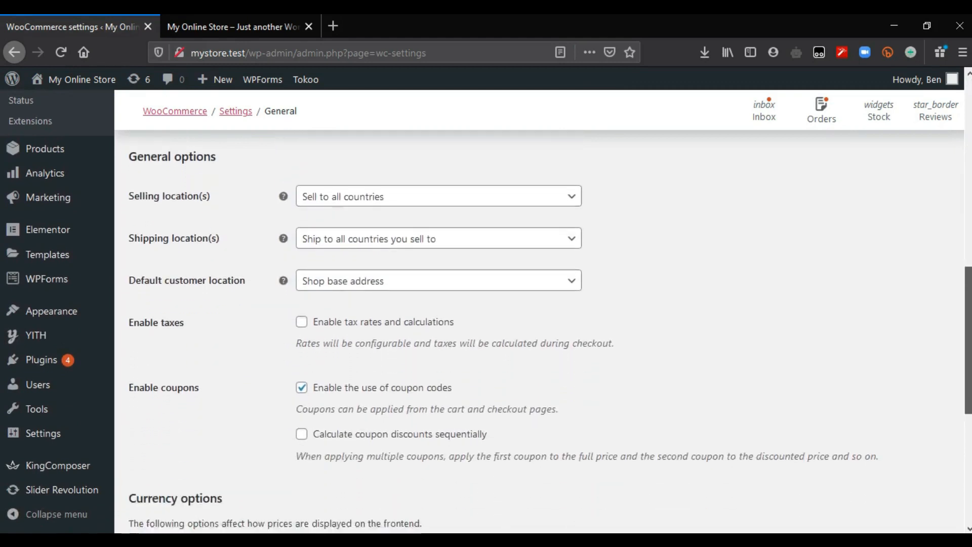
scroll(540, 306, "down", 1)
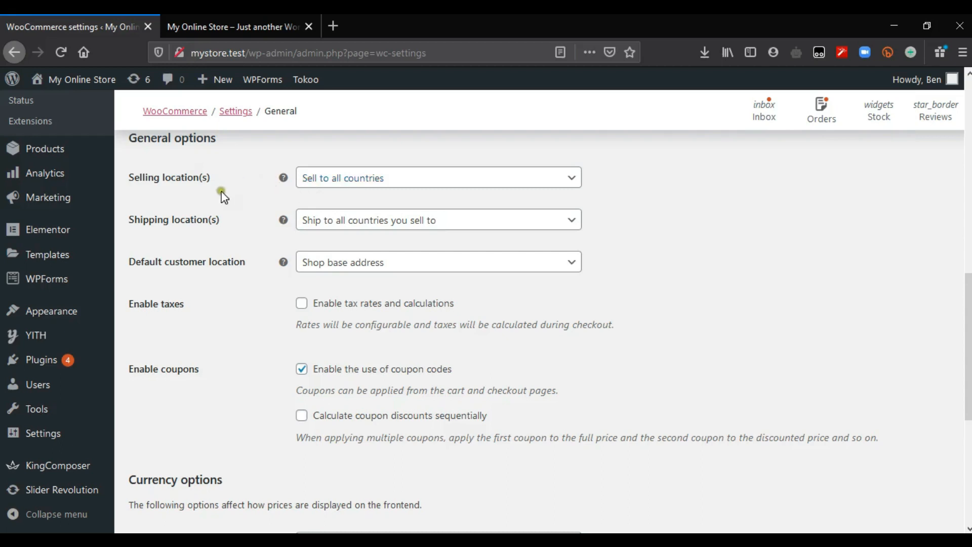
scroll(351, 336, "down", 5)
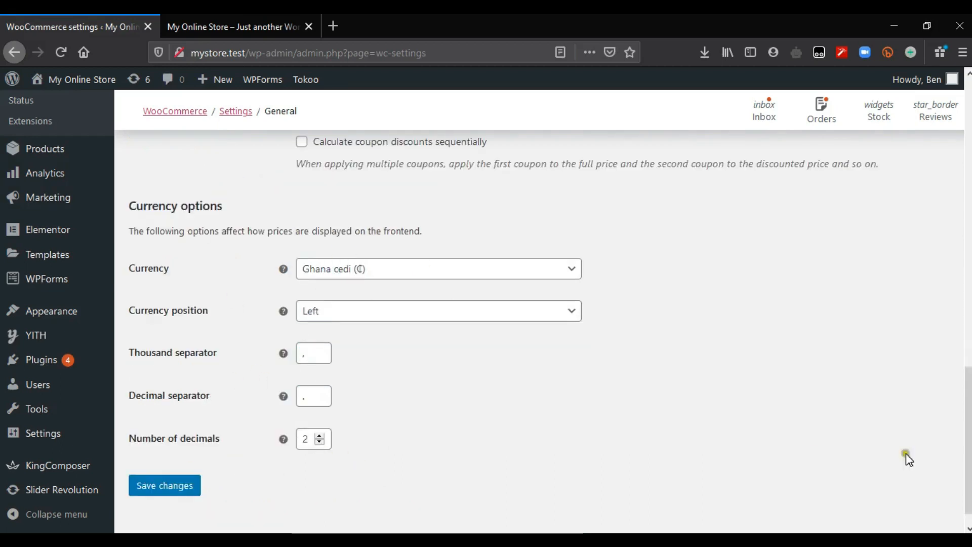
Open the Products settings and review the shop page and add to cart behaviour options.
scroll(224, 213, "up", 15)
left_click(223, 202)
scroll(326, 198, "down", 5)
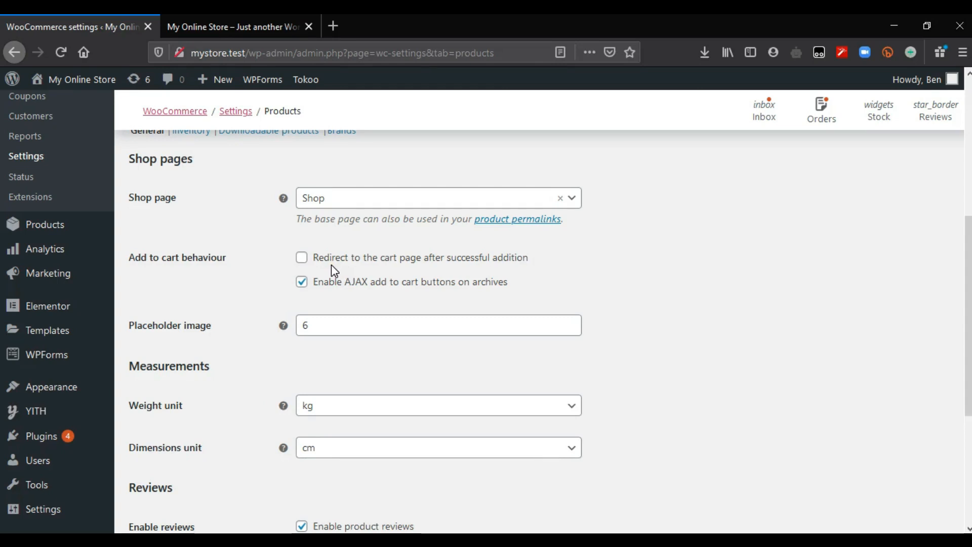
On the storefront, add the Men High Grade Sweater High Collar from Deals of the day to the cart and view the cart.
left_click(218, 15)
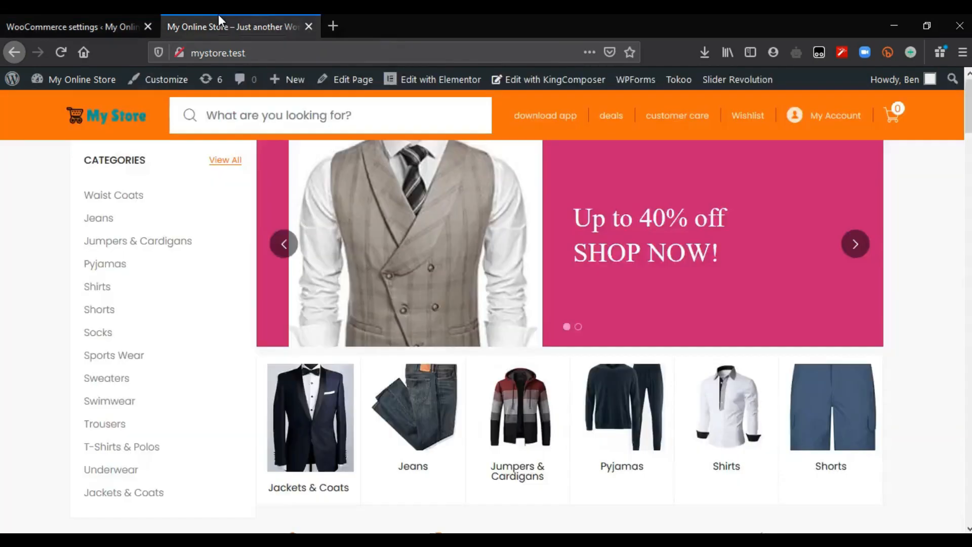
scroll(486, 303, "down", 8)
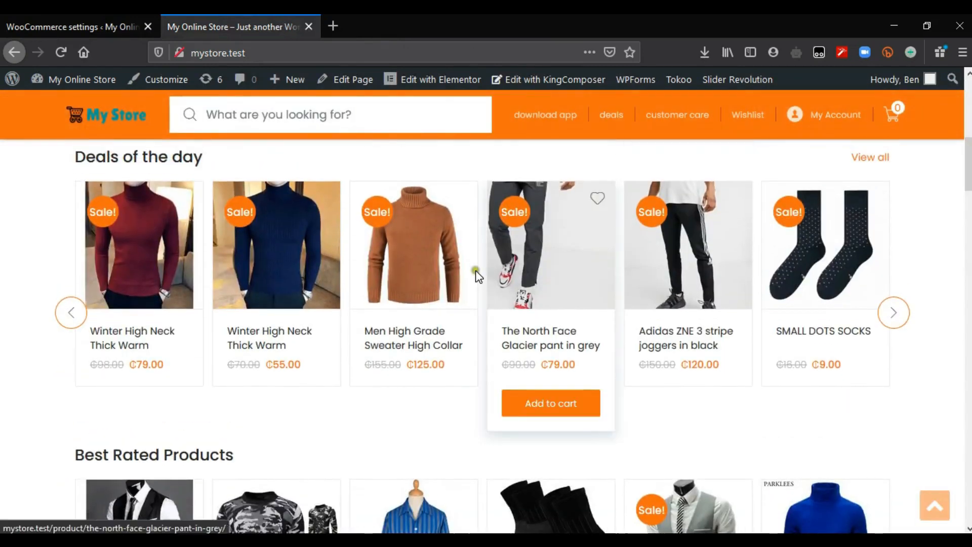
mouse_move(373, 349)
left_click(398, 413)
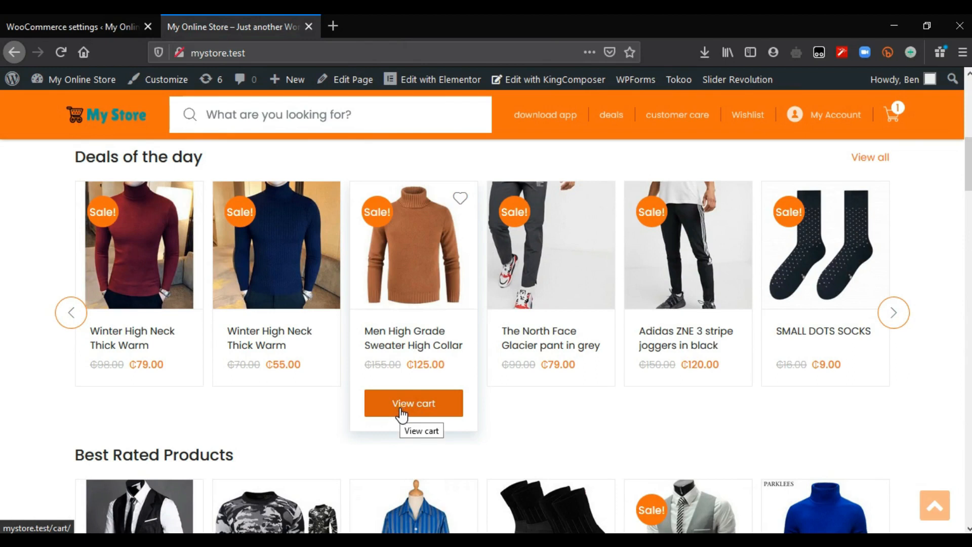
left_click(401, 414)
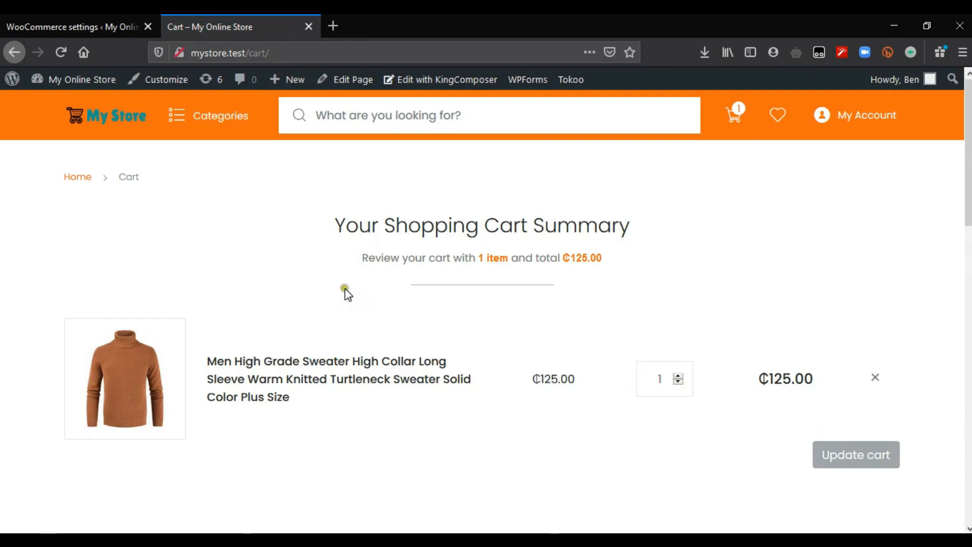
Enable redirecting to the cart page after successful addition in the WooCommerce Products settings and save the changes.
left_click(48, 23)
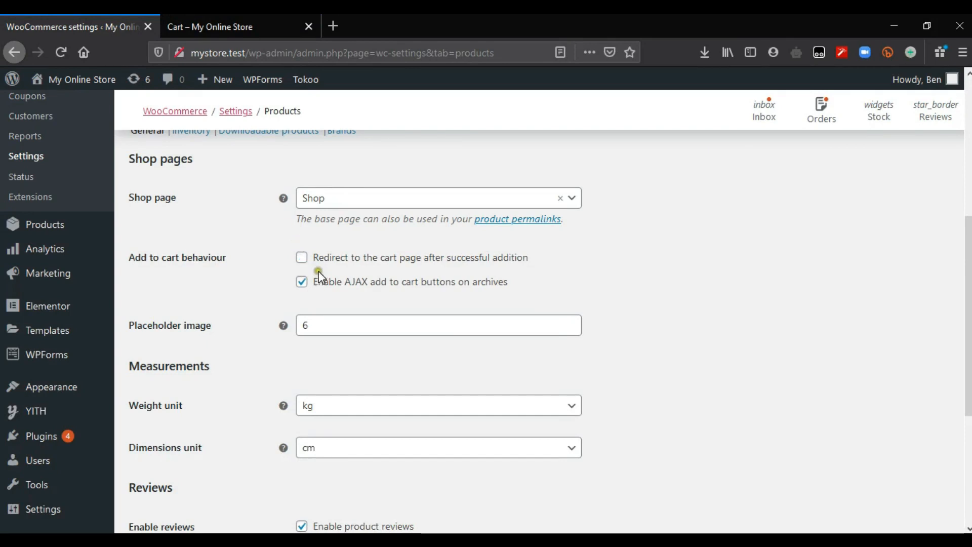
left_click(302, 259)
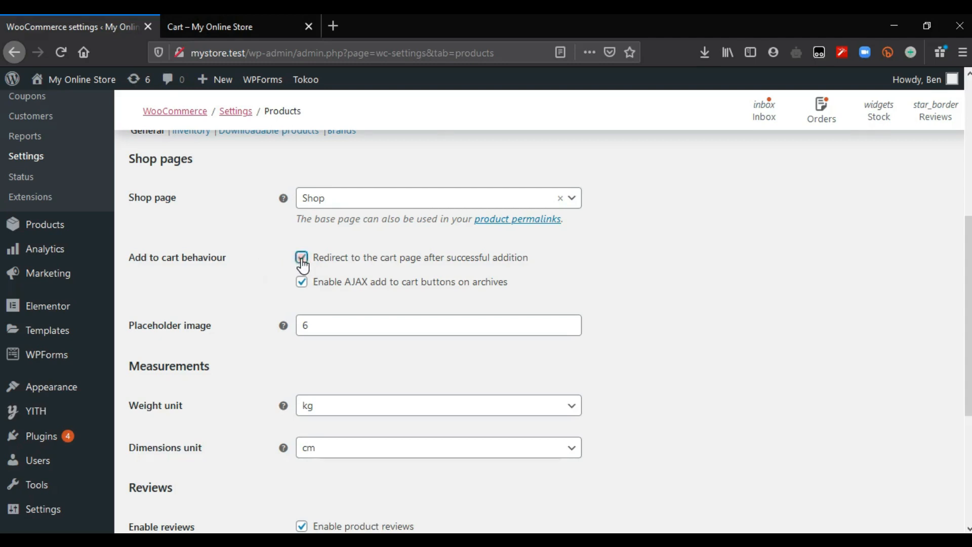
scroll(302, 259, "down", 5)
left_click(184, 461)
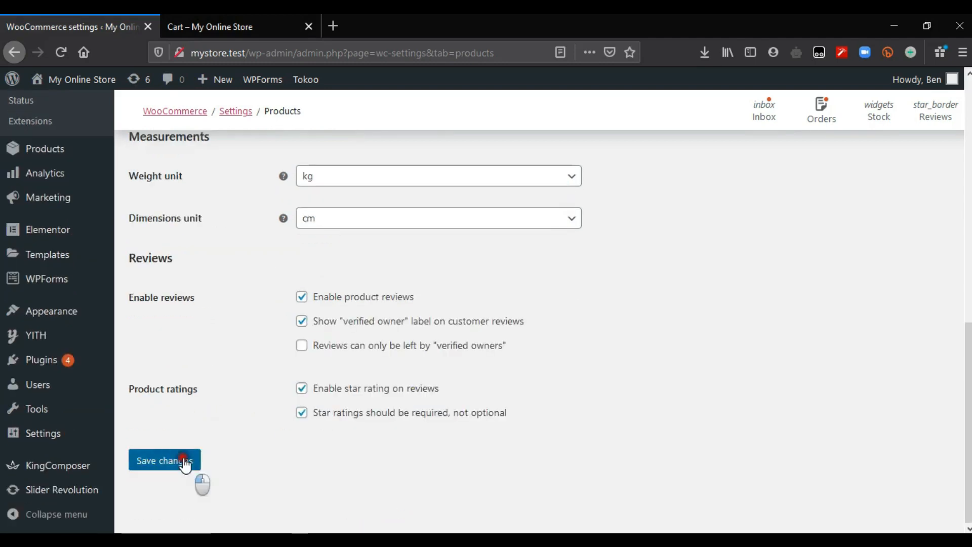
From the store's home page, add the DANISH ENDURANCE Anti-Blister Trail socks to the cart and review the cart summary.
left_click(238, 26)
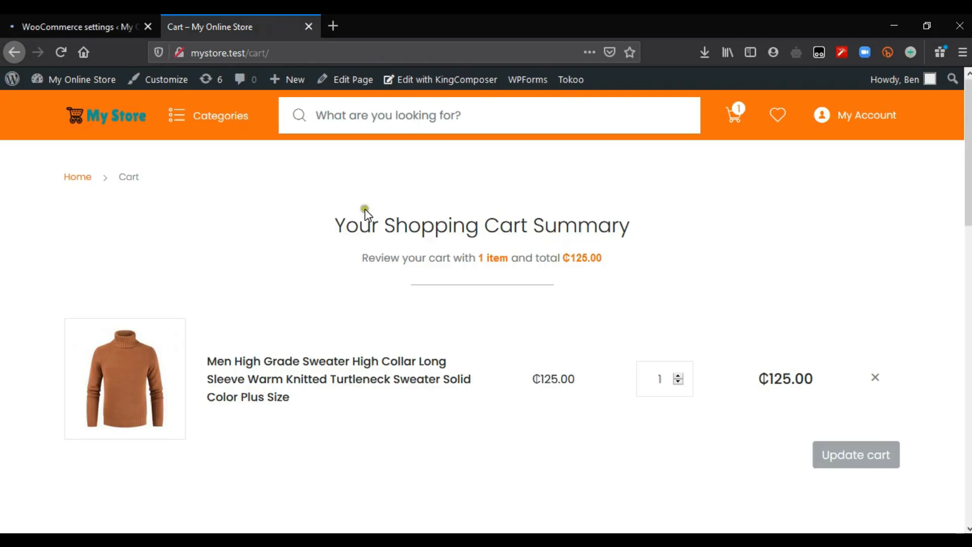
left_click(73, 186)
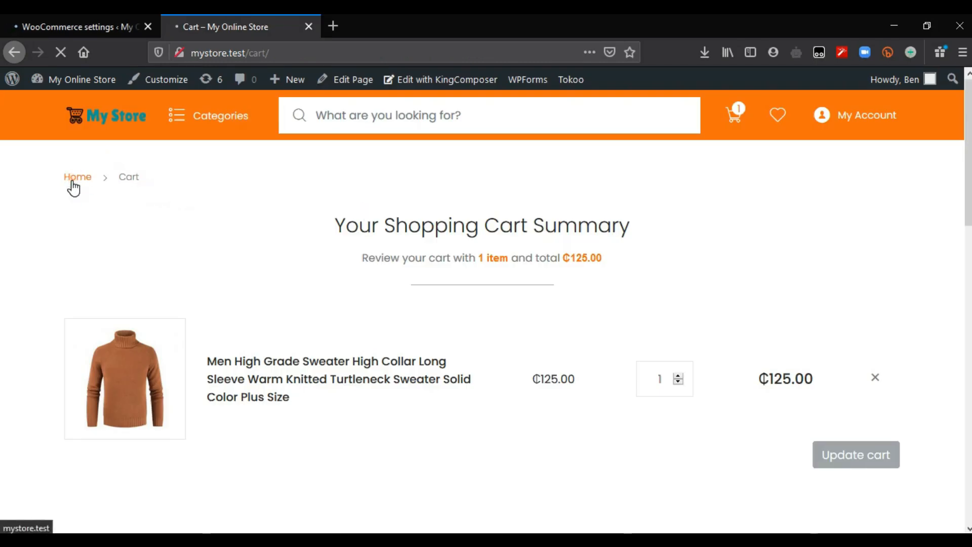
left_click_drag(968, 209, 969, 193)
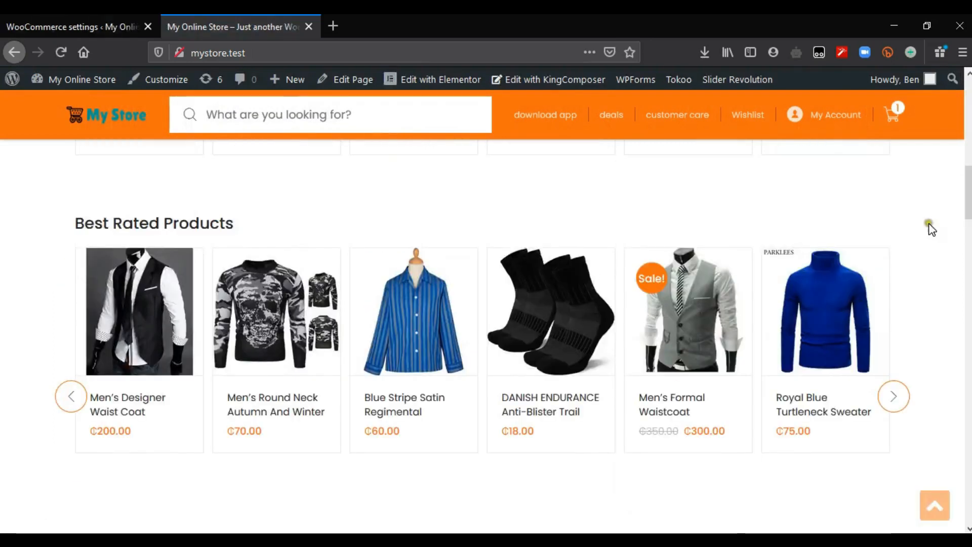
mouse_move(545, 454)
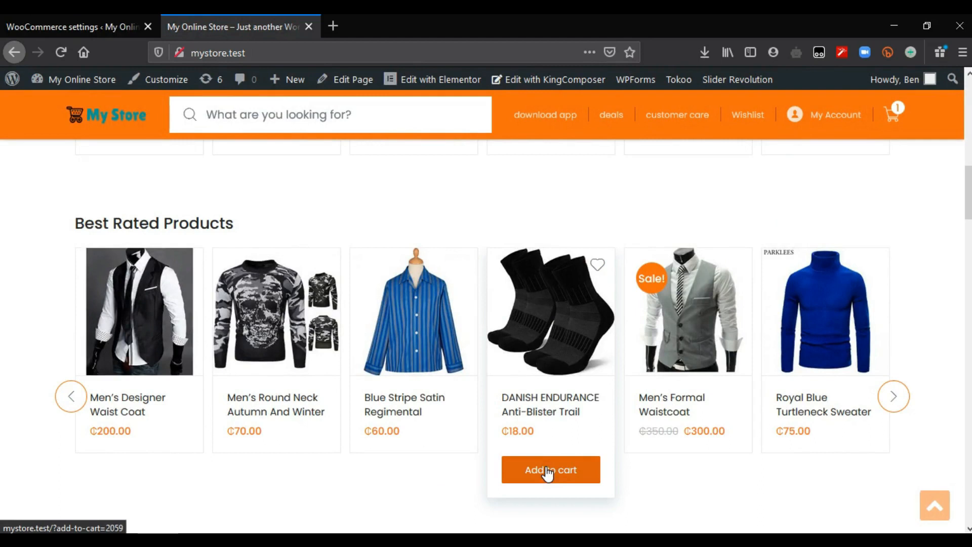
left_click(547, 471)
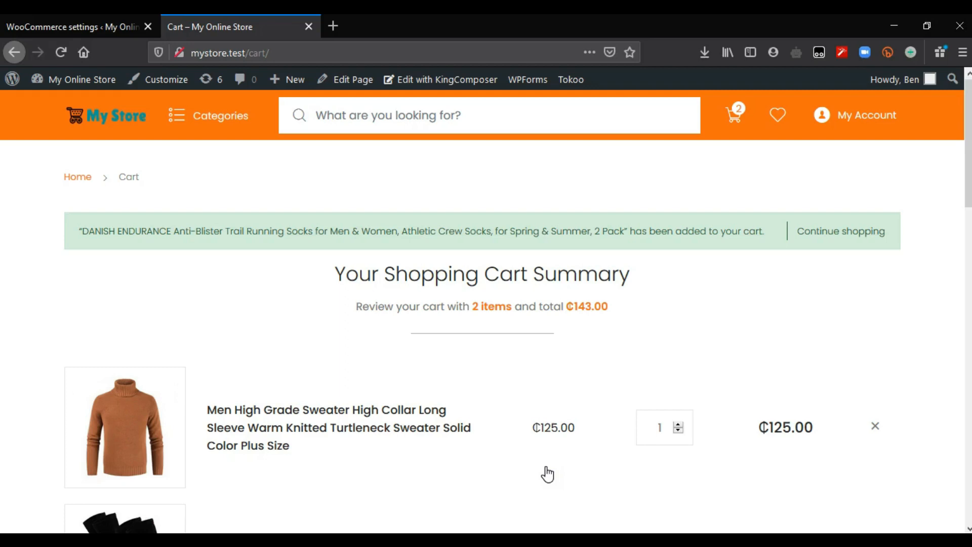
scroll(395, 278, "down", 4)
scroll(395, 278, "up", 2)
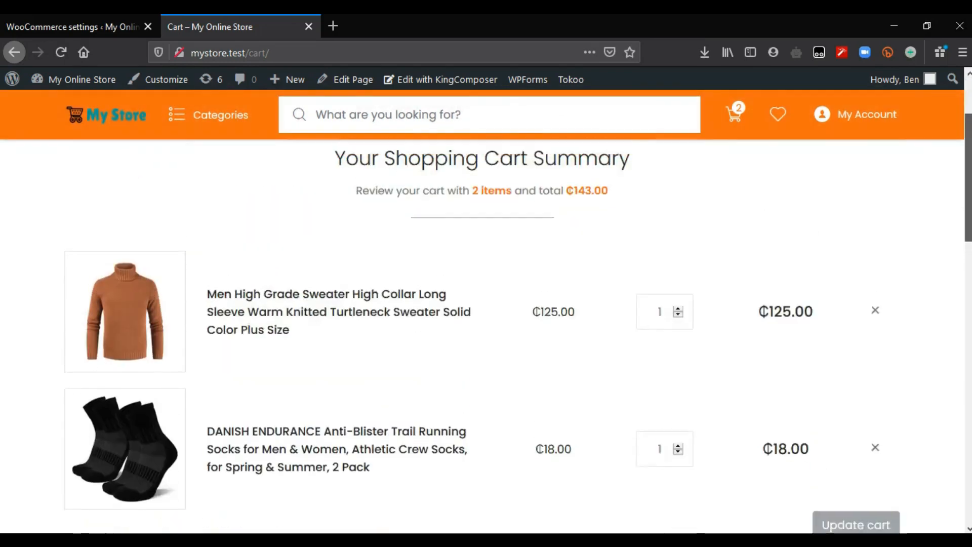
Disable redirecting to the cart page after successful addition in the Products settings and save the changes.
left_click(71, 27)
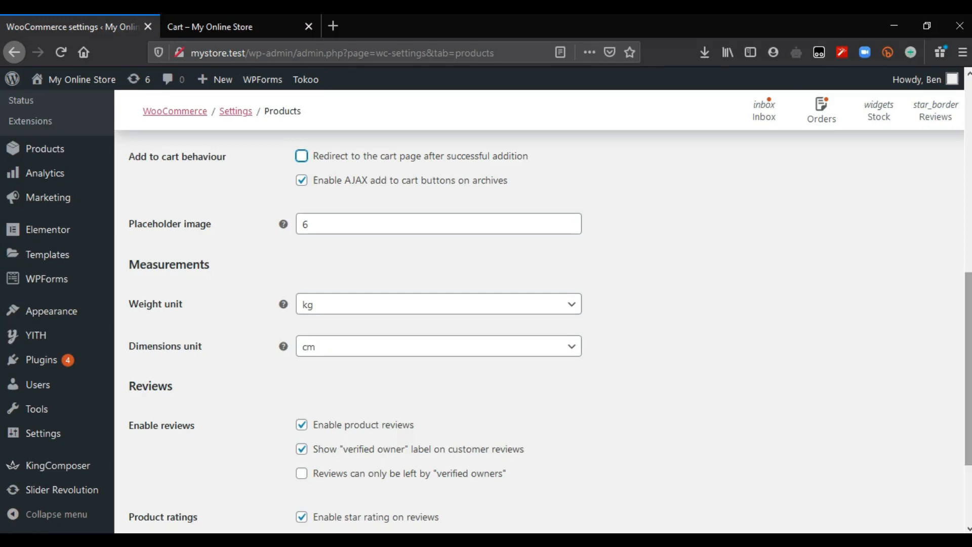
left_click_drag(969, 367, 968, 362)
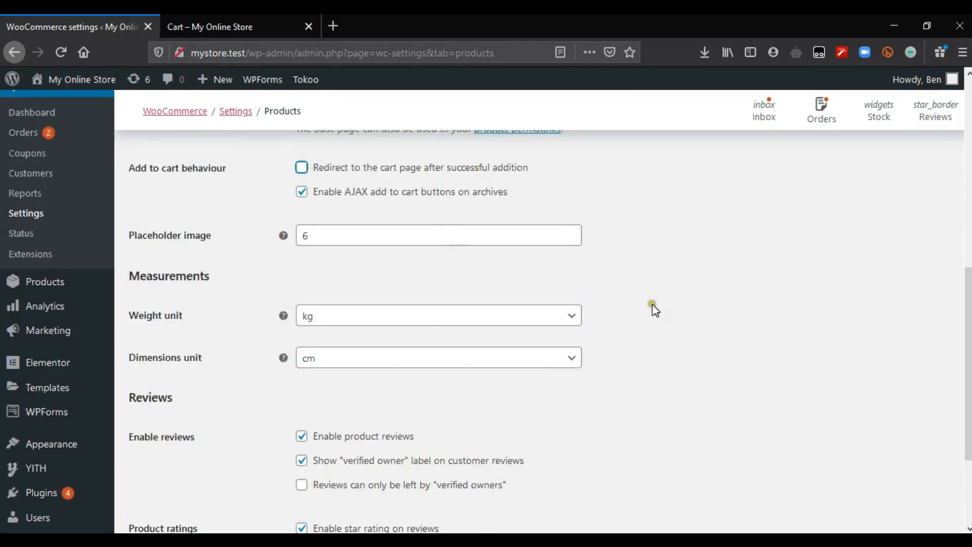
scroll(408, 315, "down", 3)
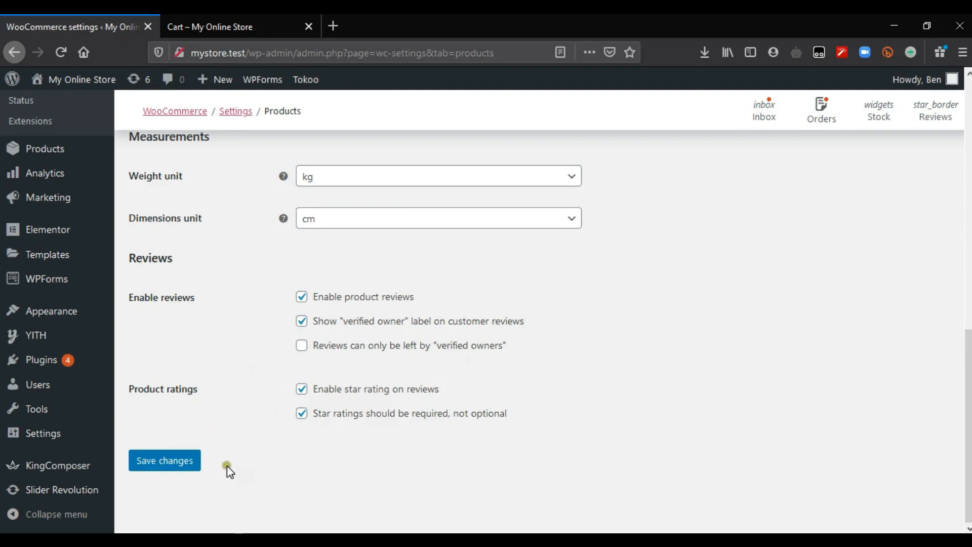
left_click(183, 462)
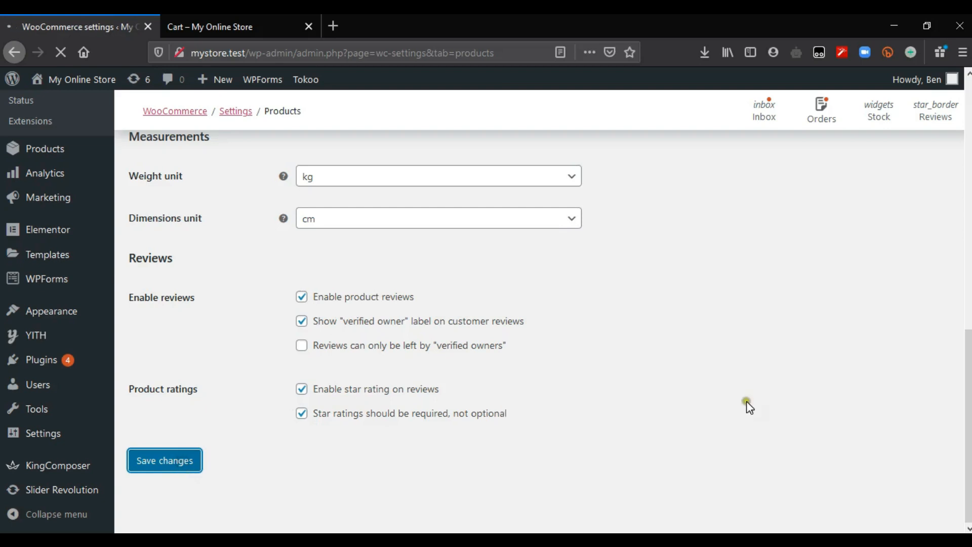
Add a new shipping zone in the Shipping settings and name it Greater Accra Region.
left_click(269, 205)
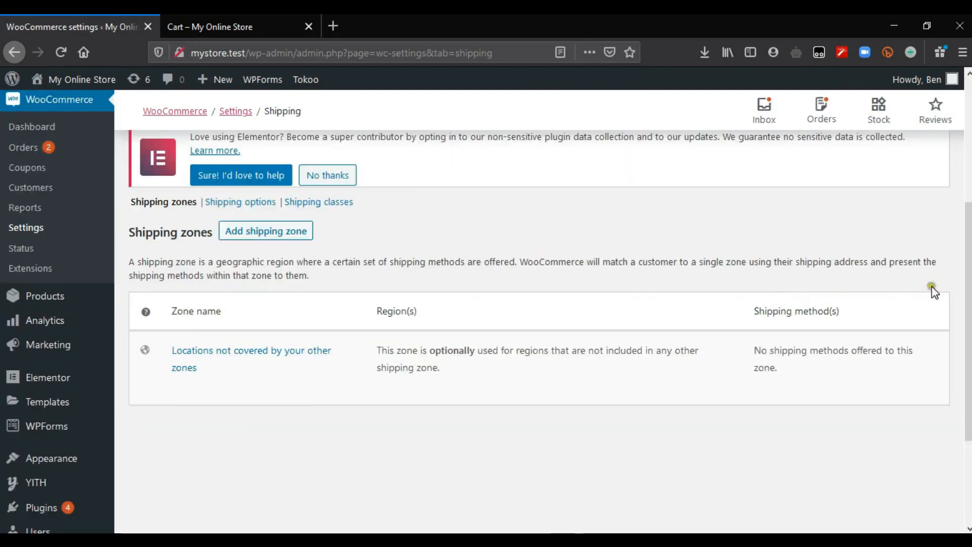
left_click_drag(931, 287, 933, 263)
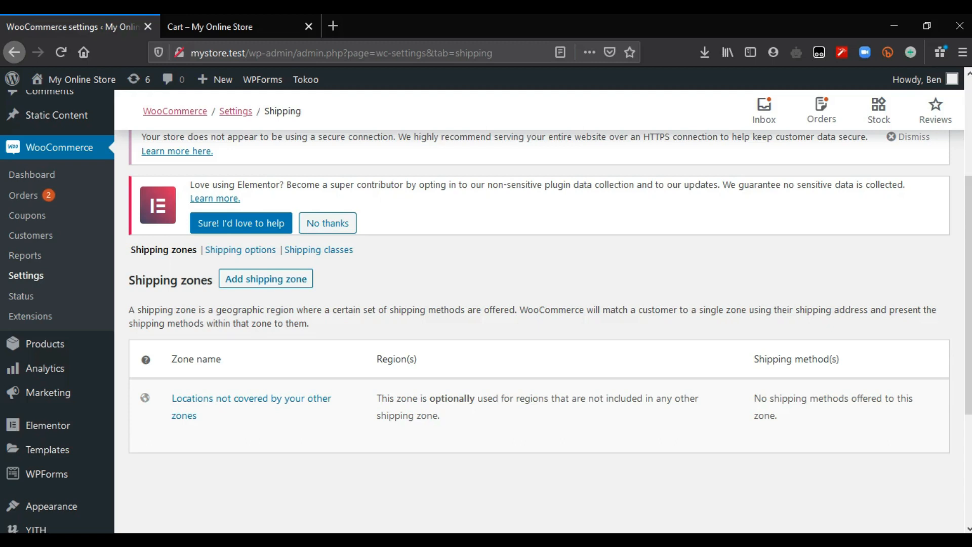
scroll(419, 358, "down", 1)
left_click(285, 276)
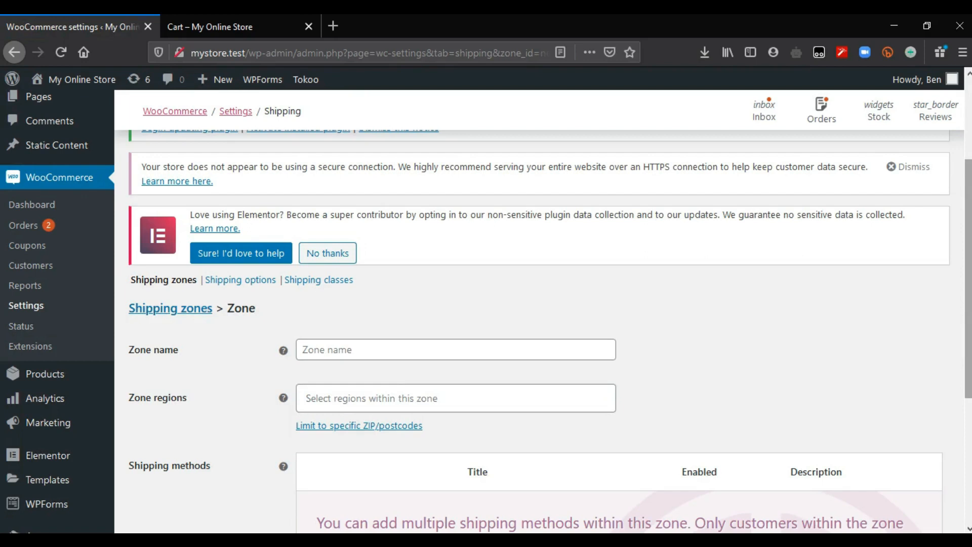
scroll(406, 225, "down", 3)
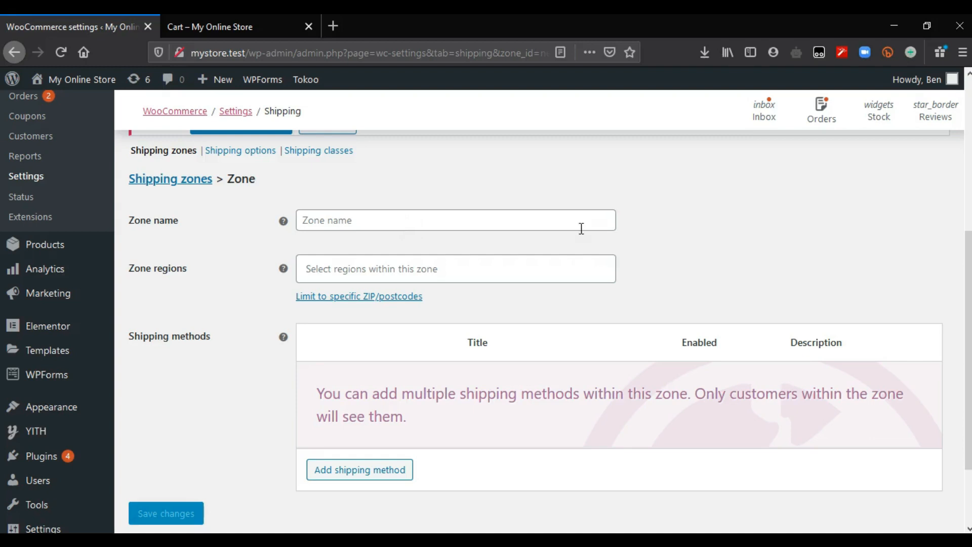
left_click(581, 224)
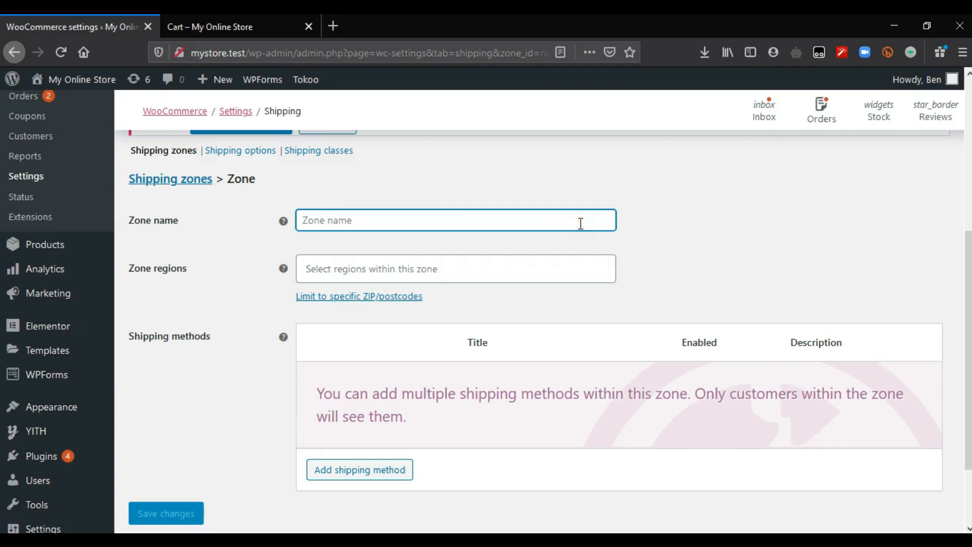
type("Greater")
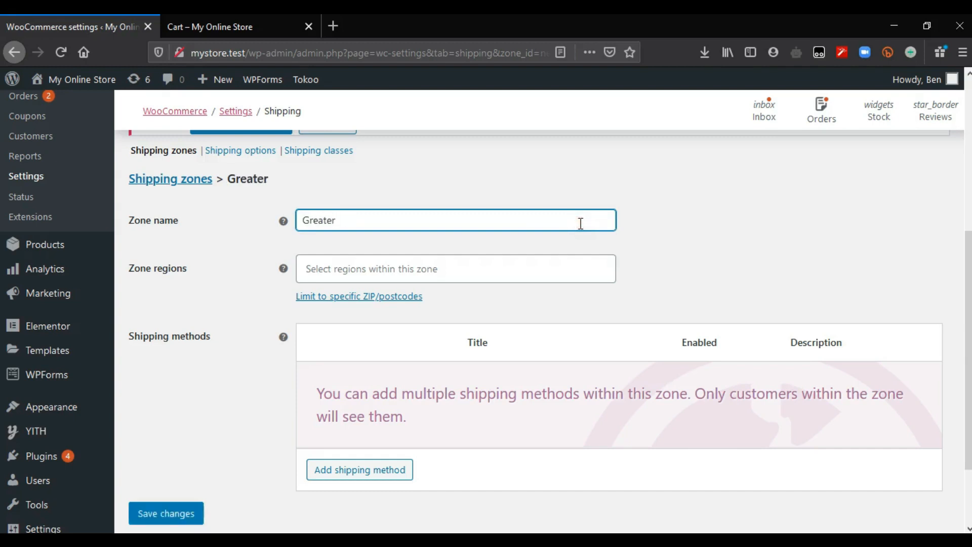
type(" Accra Region")
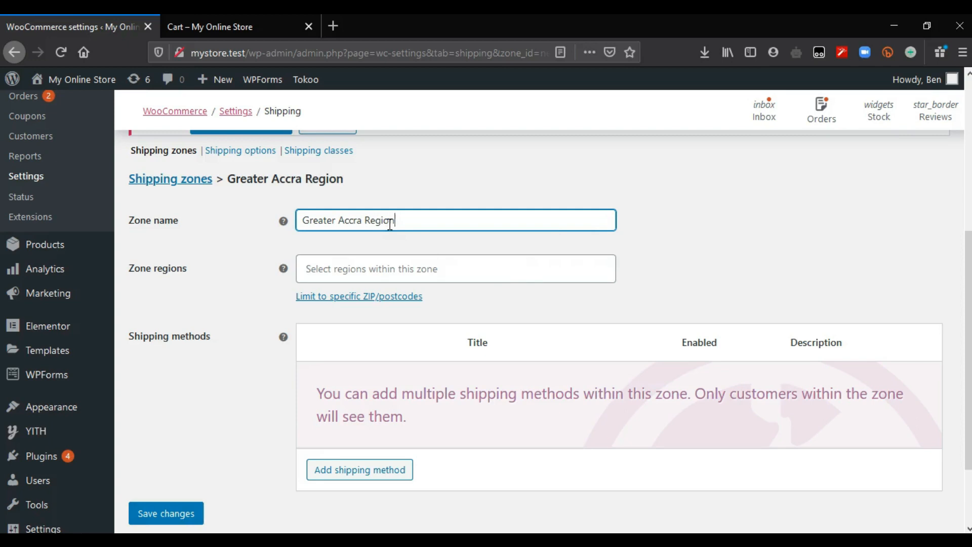
Assign Greater Accra, Ghana as the zone region of the new shipping zone.
left_click(395, 269)
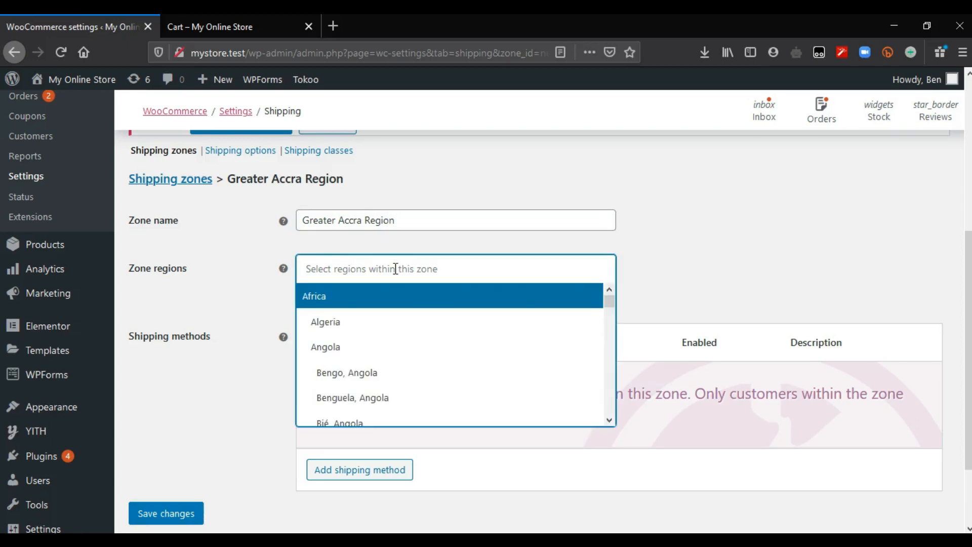
type("acc")
left_click(402, 298)
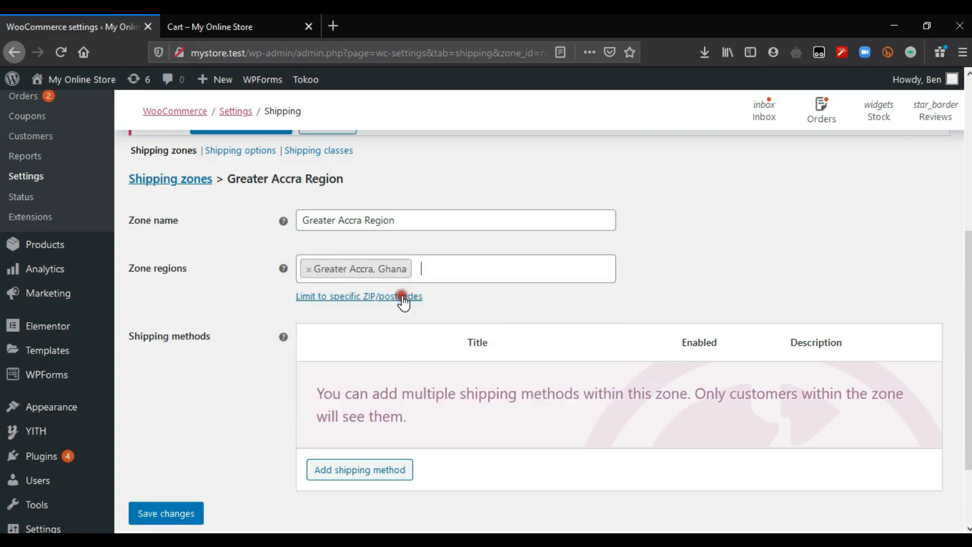
scroll(412, 349, "down", 1)
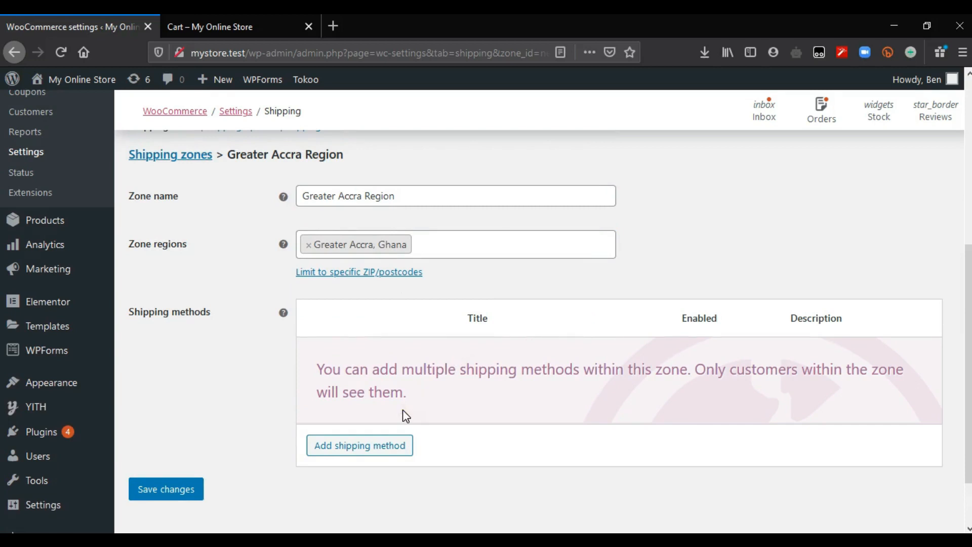
Add Free shipping as a shipping method of the Greater Accra Region zone.
left_click(370, 454)
left_click(503, 310)
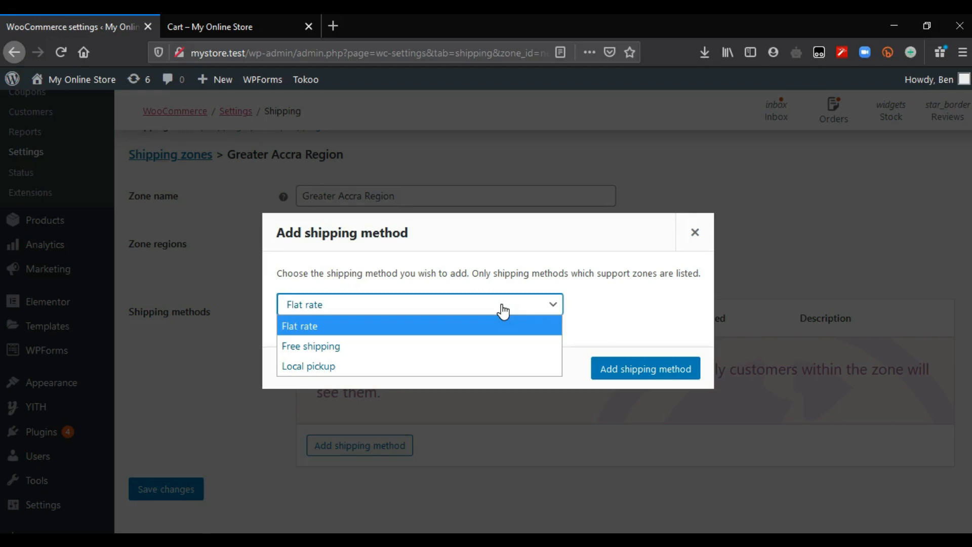
left_click(373, 349)
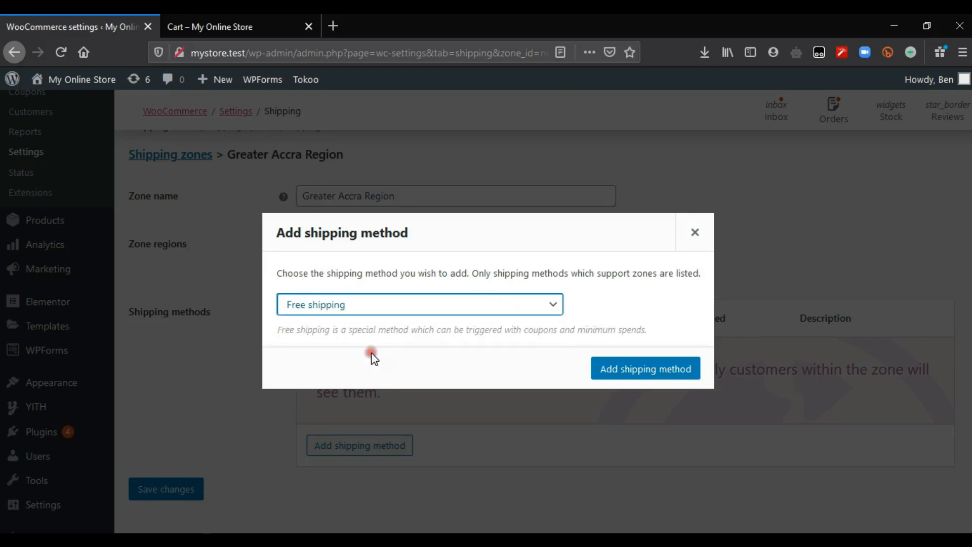
left_click(646, 370)
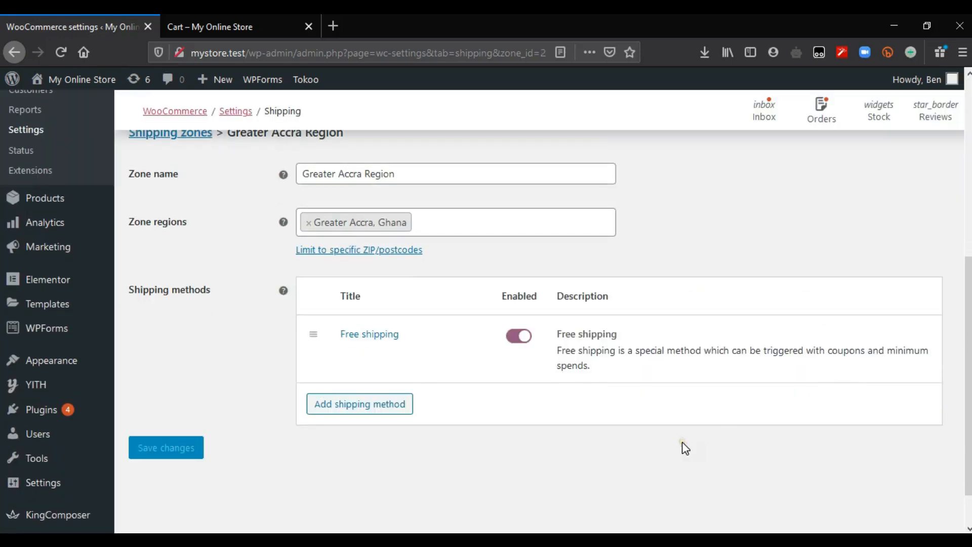
Add Local pickup as a further shipping method of the Greater Accra Region zone.
left_click(403, 405)
left_click(439, 305)
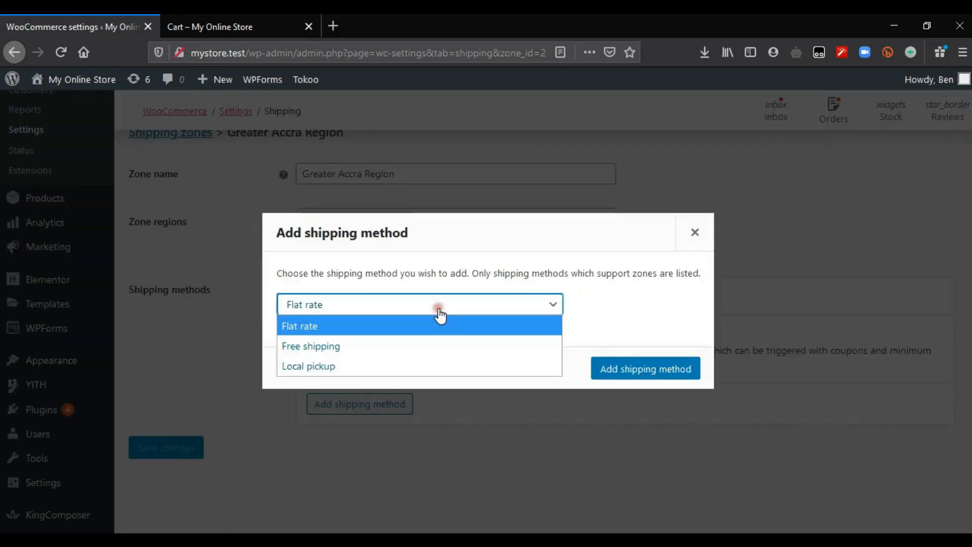
left_click(376, 366)
left_click(642, 382)
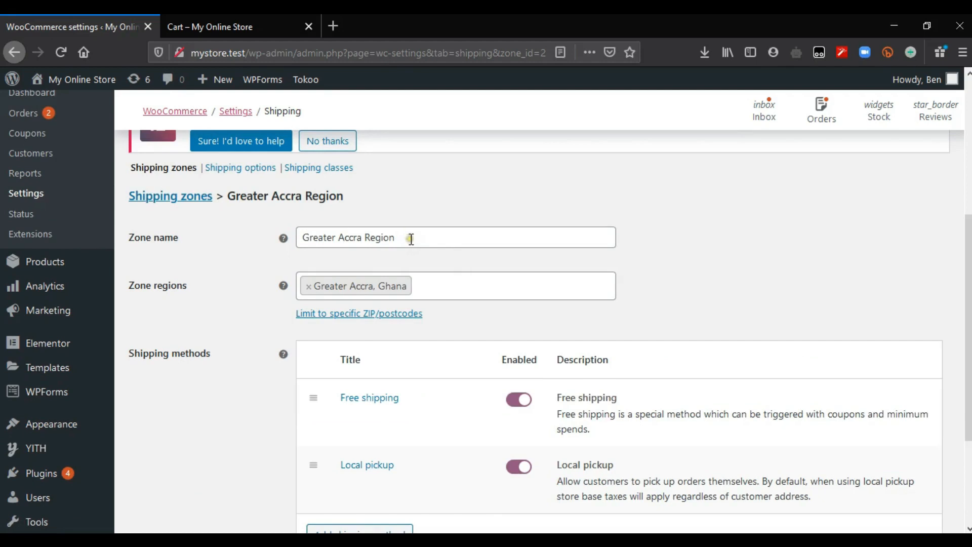
Examine the regions available for the zone and the descriptions of its shipping methods.
left_click(437, 288)
left_click(516, 288)
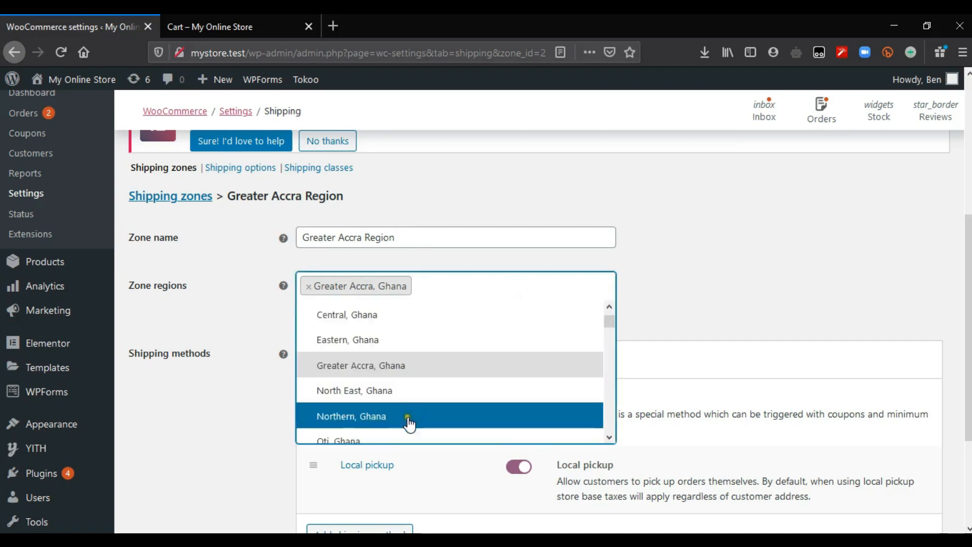
left_click(536, 190)
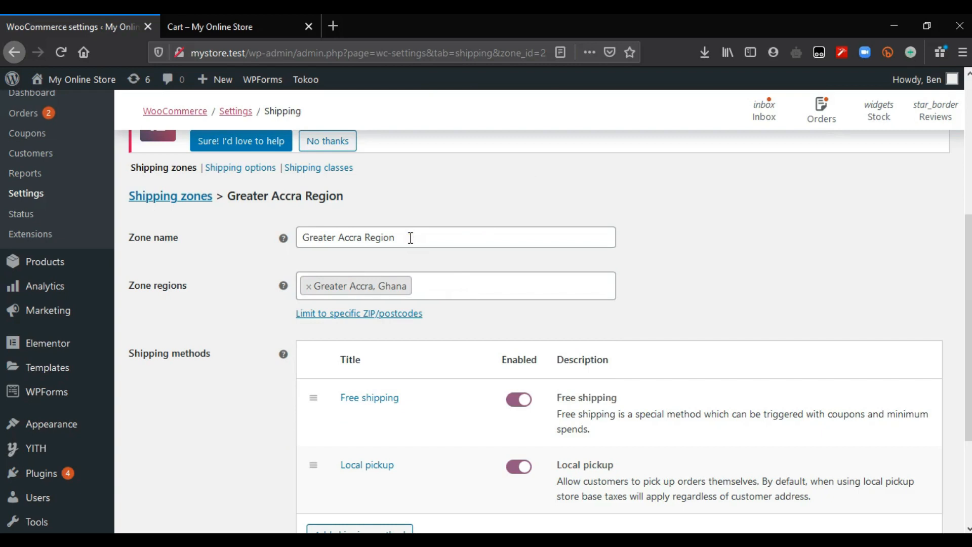
scroll(676, 291, "down", 2)
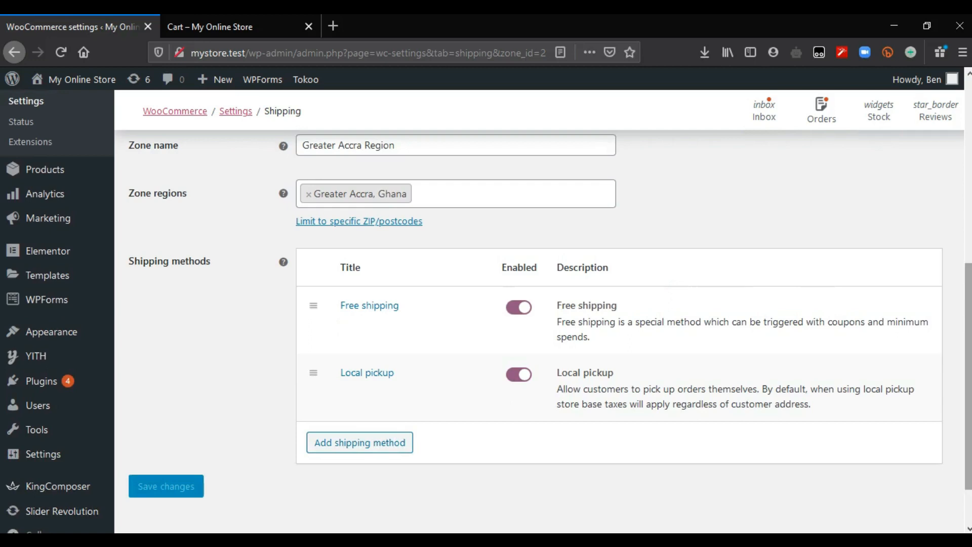
scroll(540, 312, "up", 1)
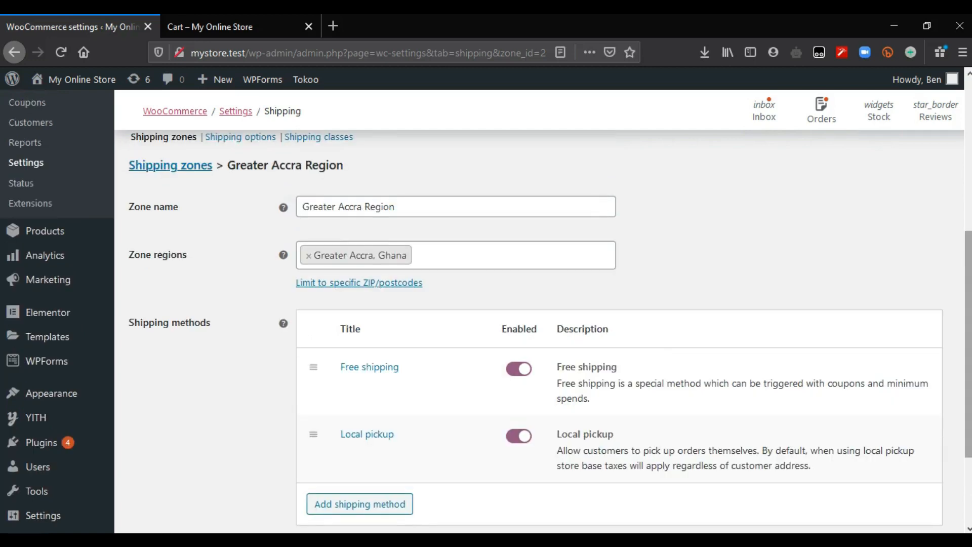
scroll(539, 312, "down", 1)
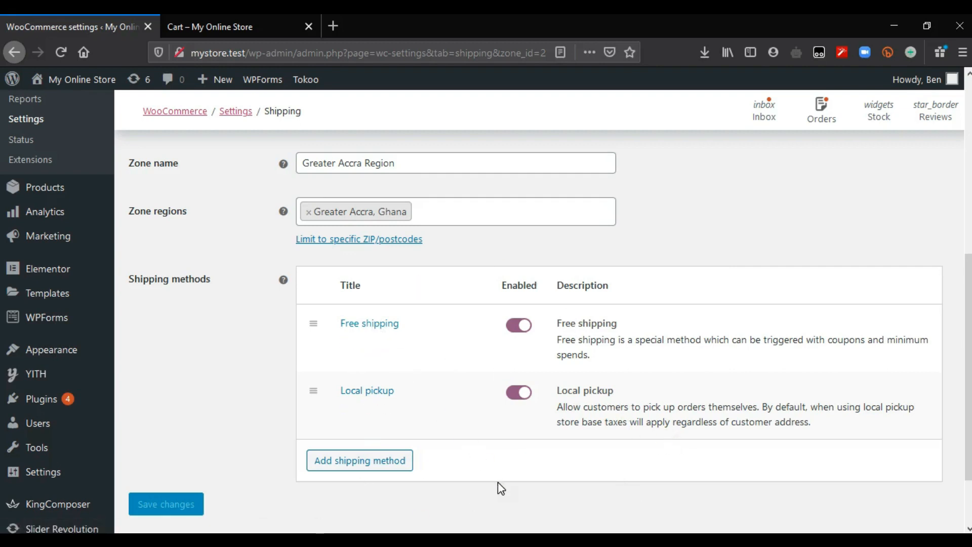
mouse_move(337, 330)
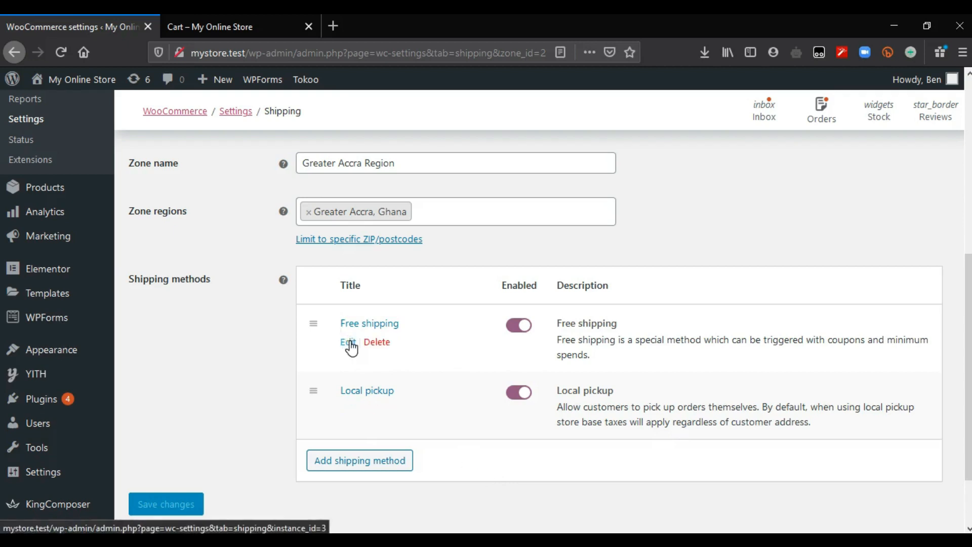
left_click_drag(607, 354, 793, 345)
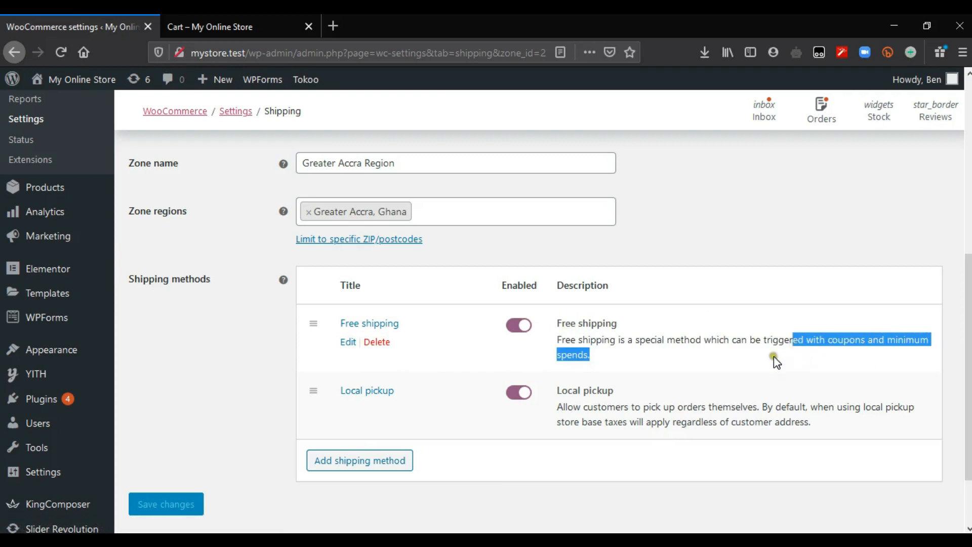
left_click(773, 357)
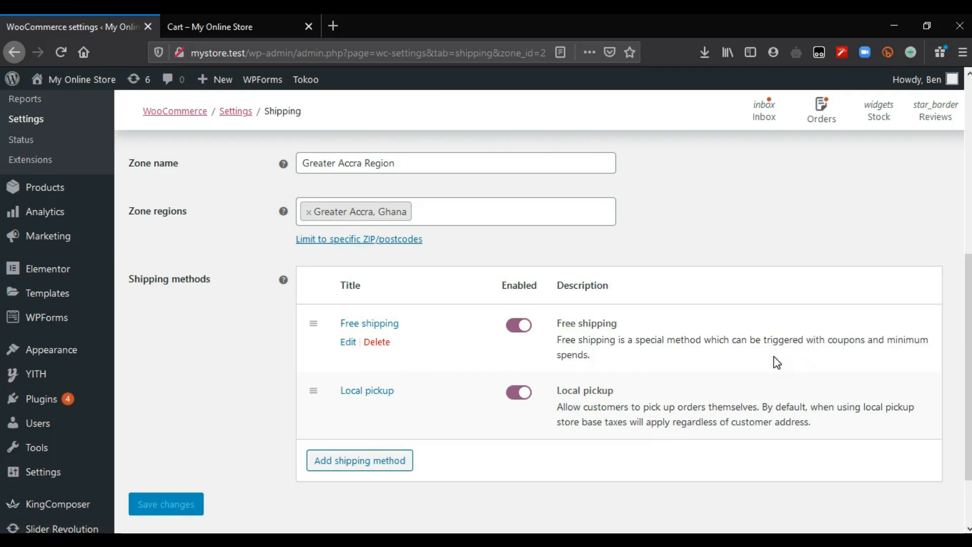
Edit the Free shipping method, keep N/A as its free shipping requirement and save the changes.
left_click(348, 342)
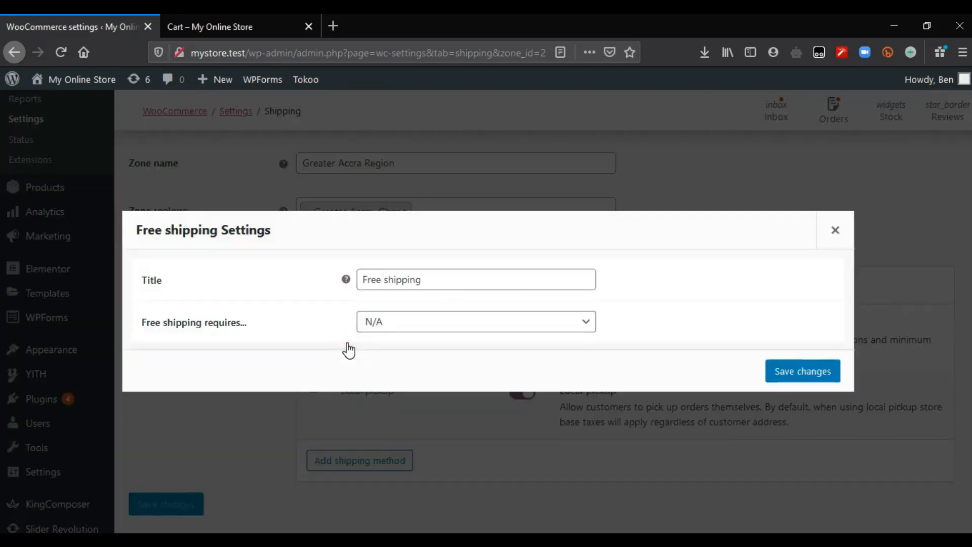
left_click(507, 285)
left_click(477, 327)
left_click(478, 333)
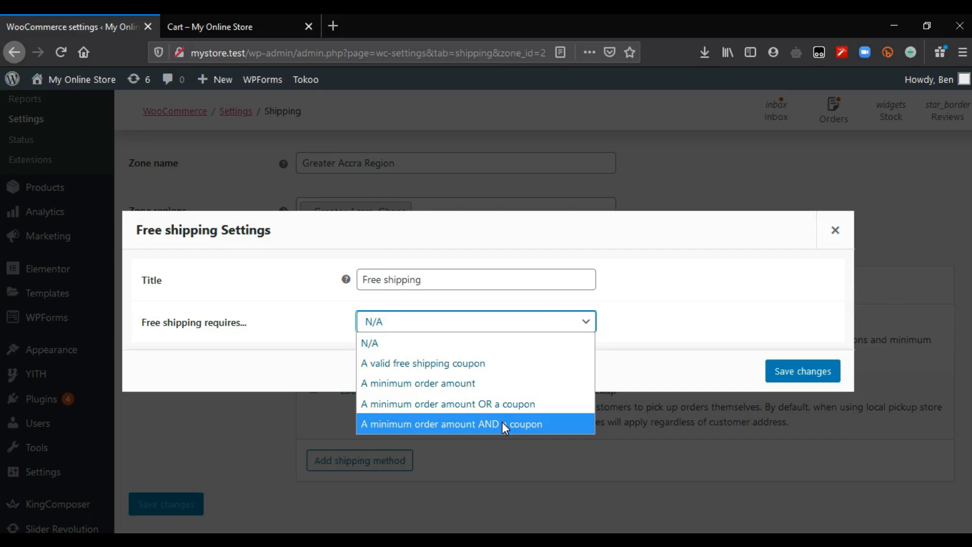
left_click(446, 347)
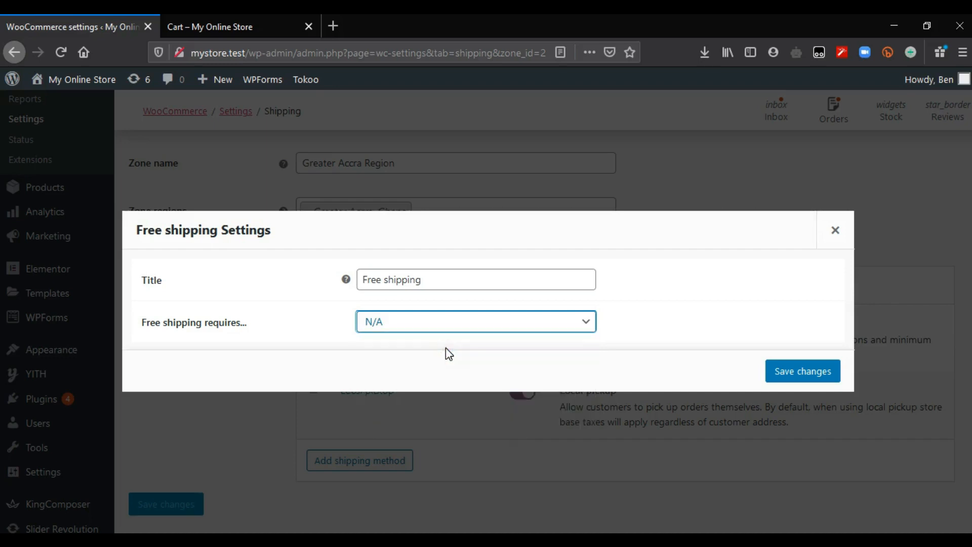
left_click(835, 376)
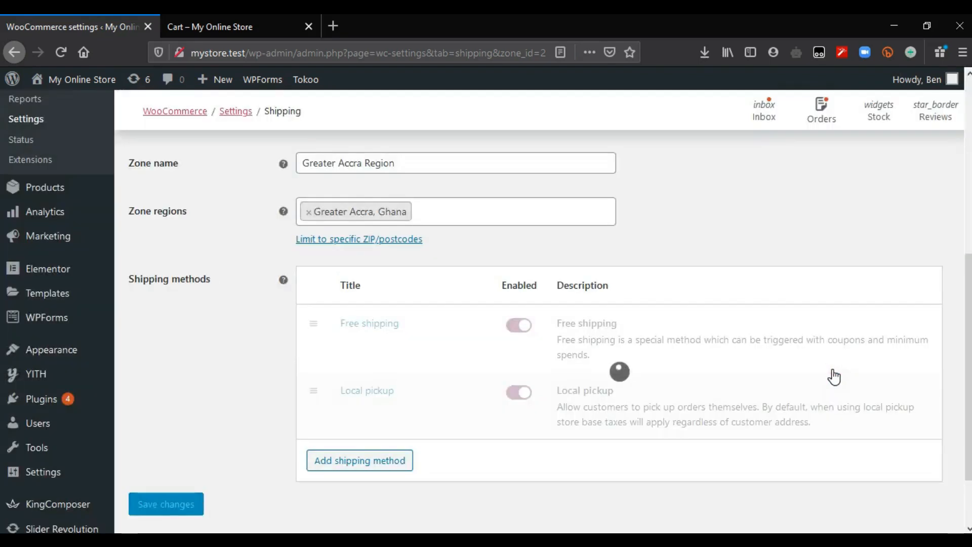
Set the Local pickup method's tax status to None, leave its cost empty and save the changes.
scroll(945, 342, "down", 2)
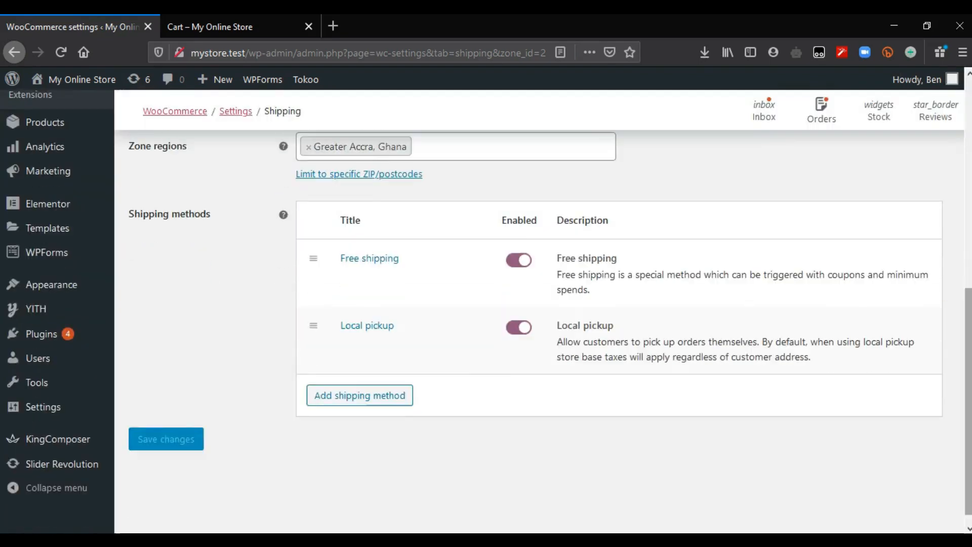
left_click(345, 341)
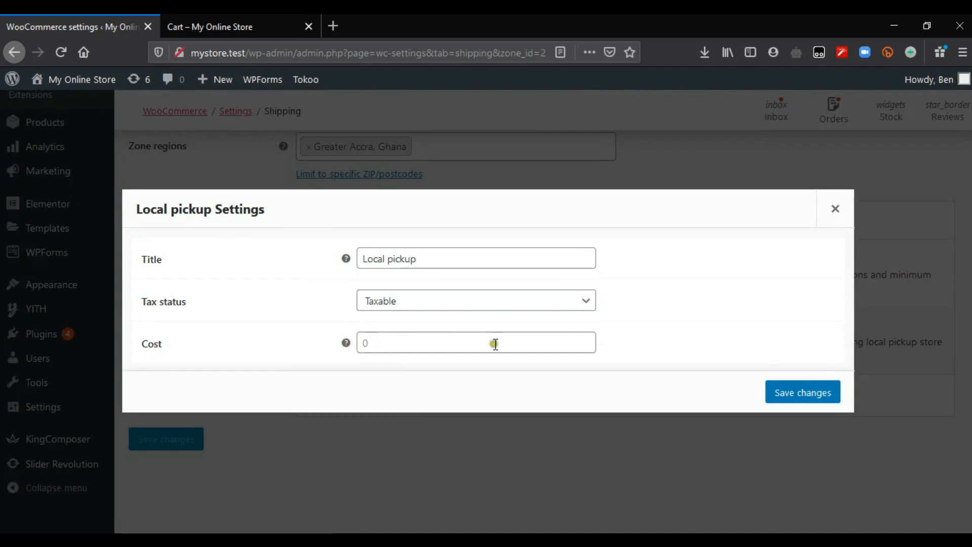
left_click(554, 302)
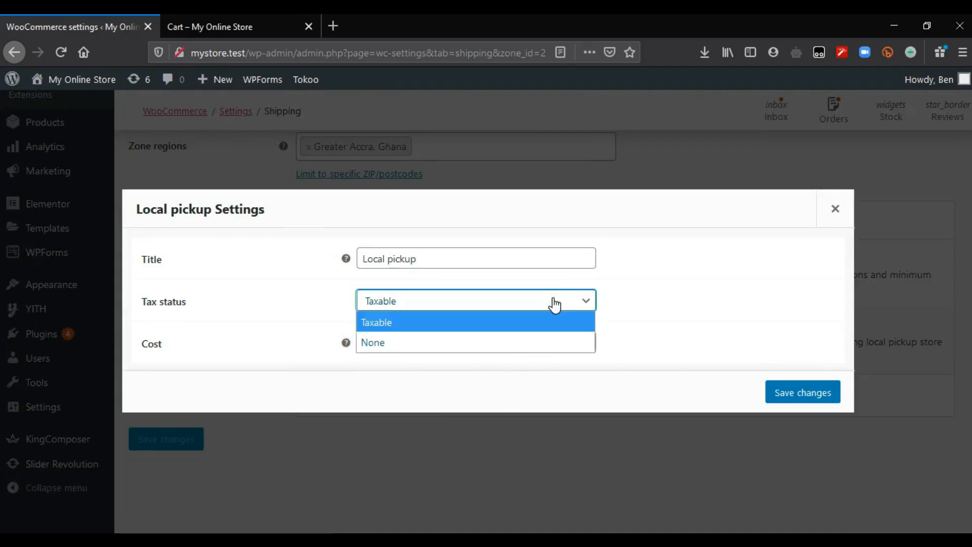
left_click(542, 341)
left_click(395, 349)
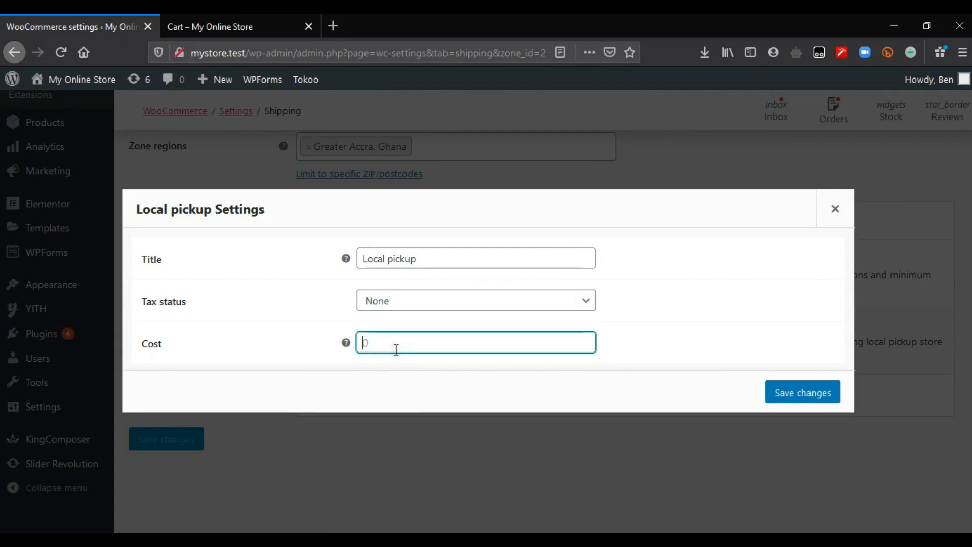
left_click_drag(427, 257, 358, 259)
left_click(397, 344)
left_click(817, 390)
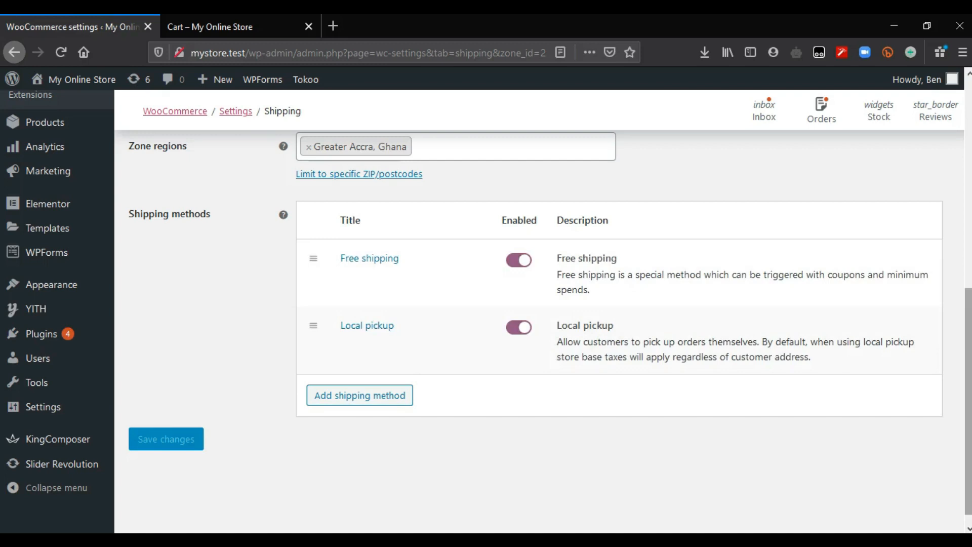
Review the Shipping options for calculations, shipping destination and debug mode.
scroll(771, 291, "up", 4)
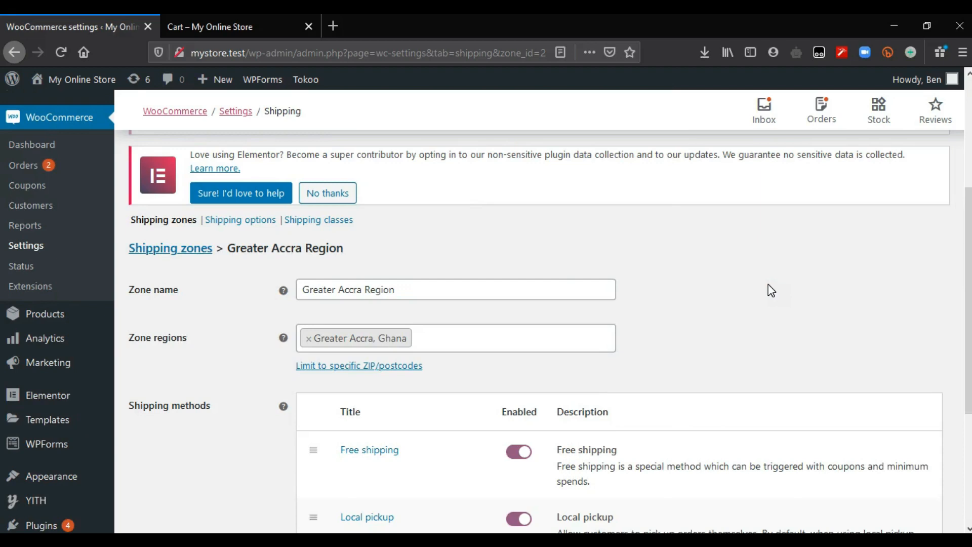
left_click(257, 226)
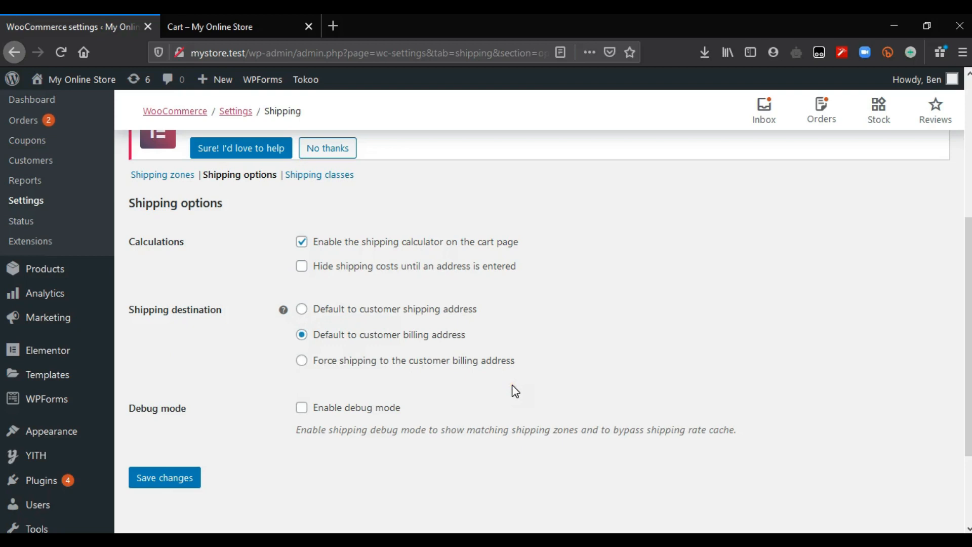
left_click(363, 320)
scroll(406, 345, "up", 3)
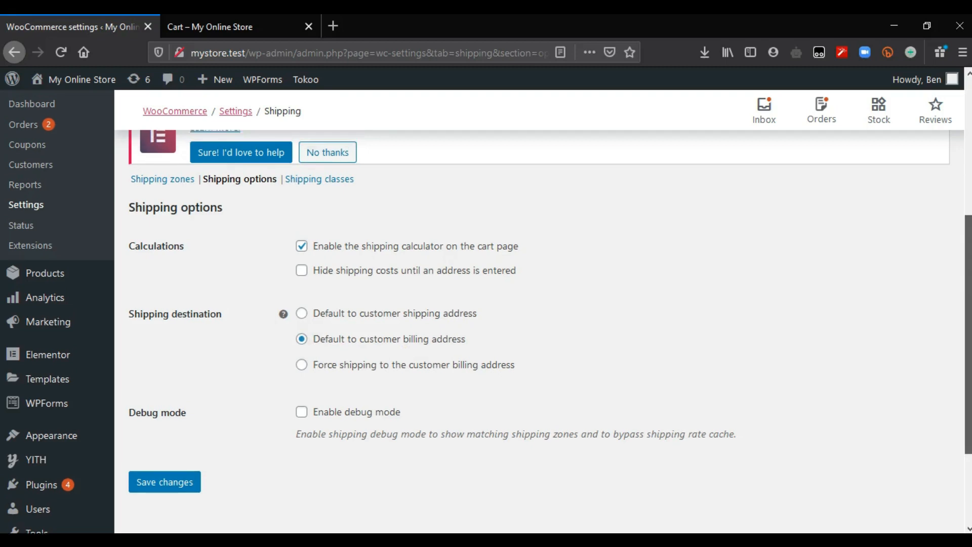
Return to the shipping zones list and start adding another shipping zone.
scroll(856, 375, "down", 1)
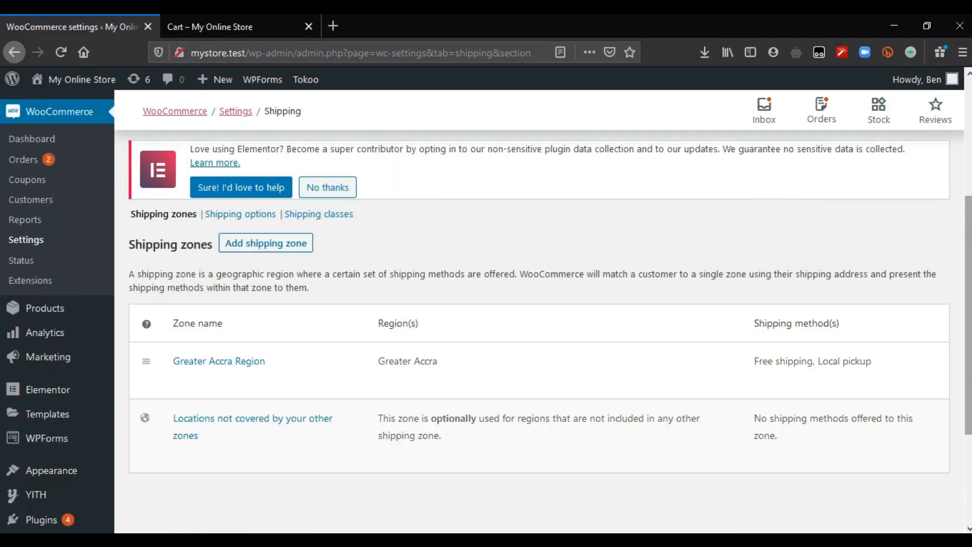
left_click(293, 245)
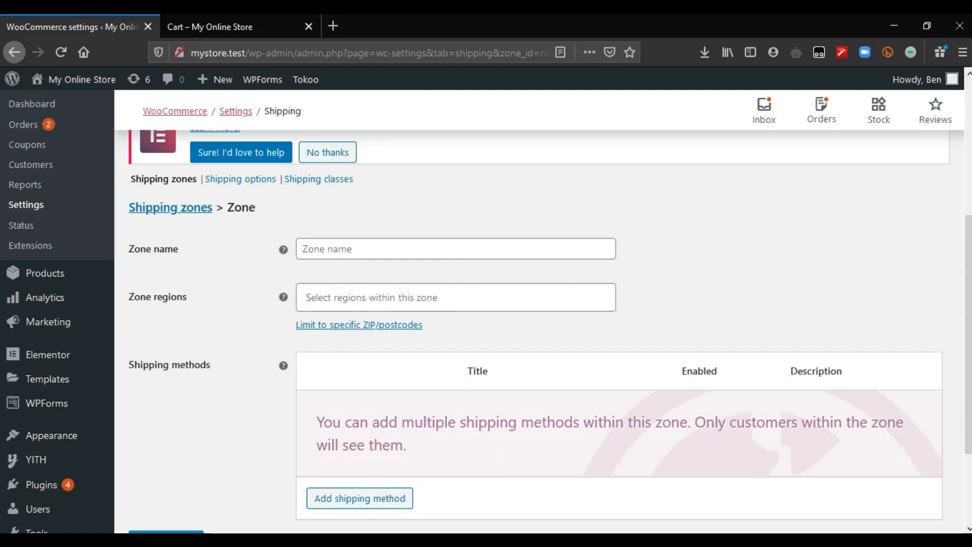
scroll(827, 244, "up", 1)
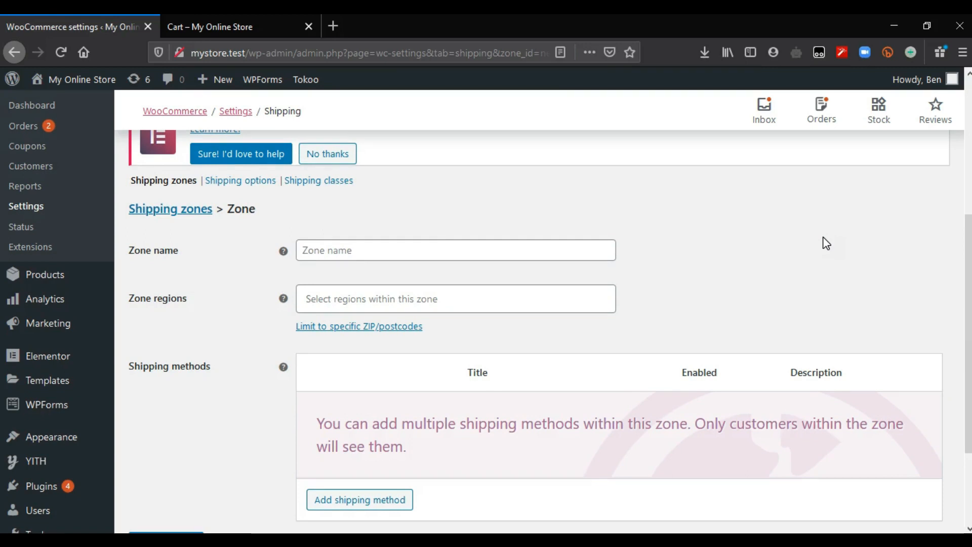
Try Africa and Europe as regions of the new shipping zone and clear them again.
left_click(461, 301)
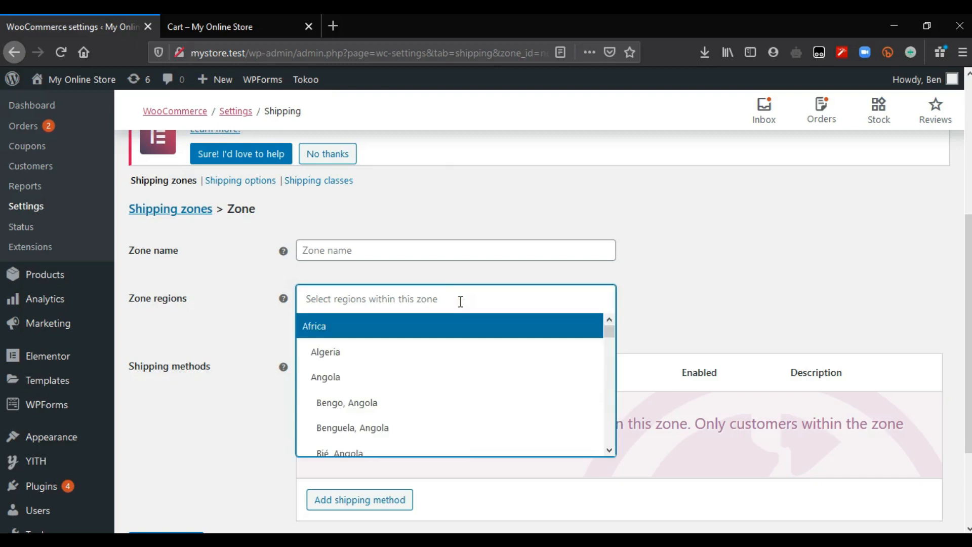
left_click(413, 326)
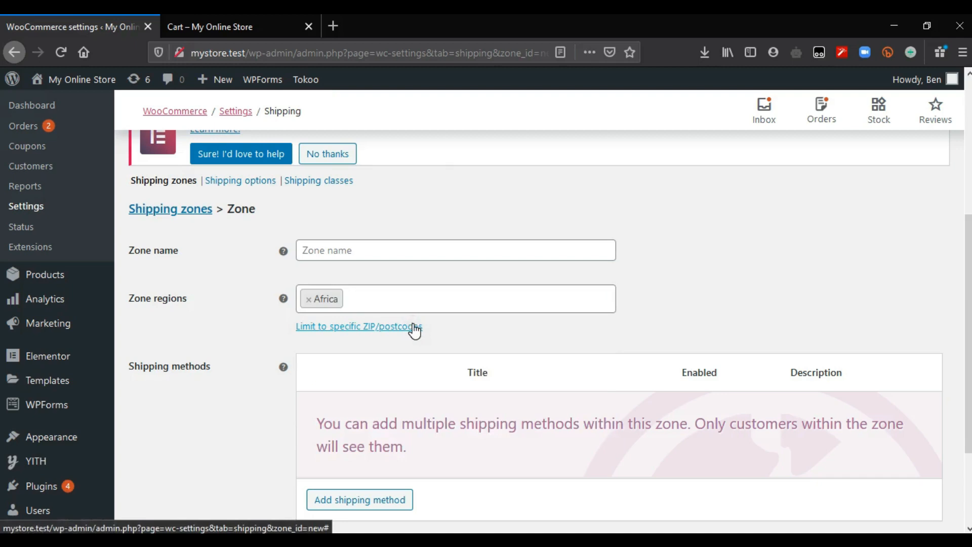
left_click(393, 294)
type("euro")
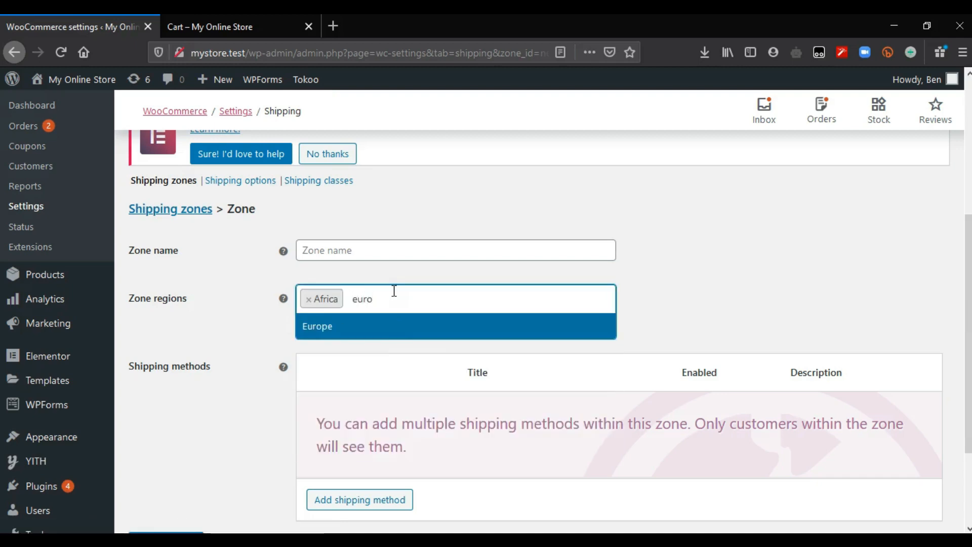
left_click(386, 326)
left_click(357, 299)
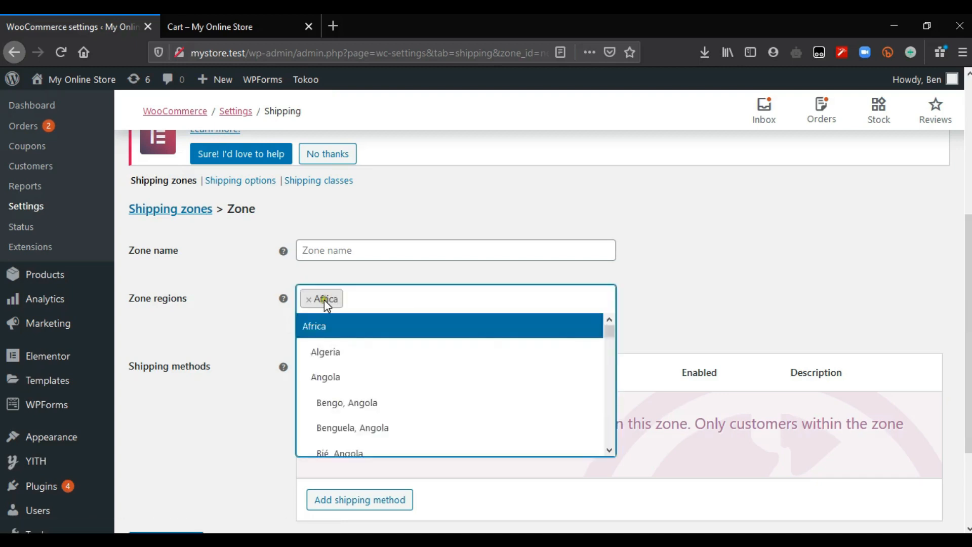
left_click(309, 300)
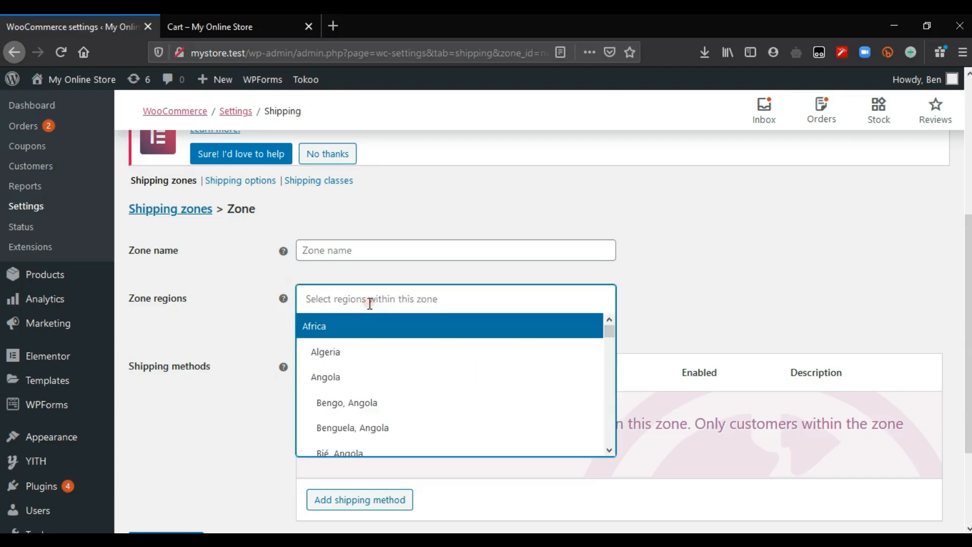
Try Ghana and Nigeria as regions of the new shipping zone and clear them again.
type("ghana")
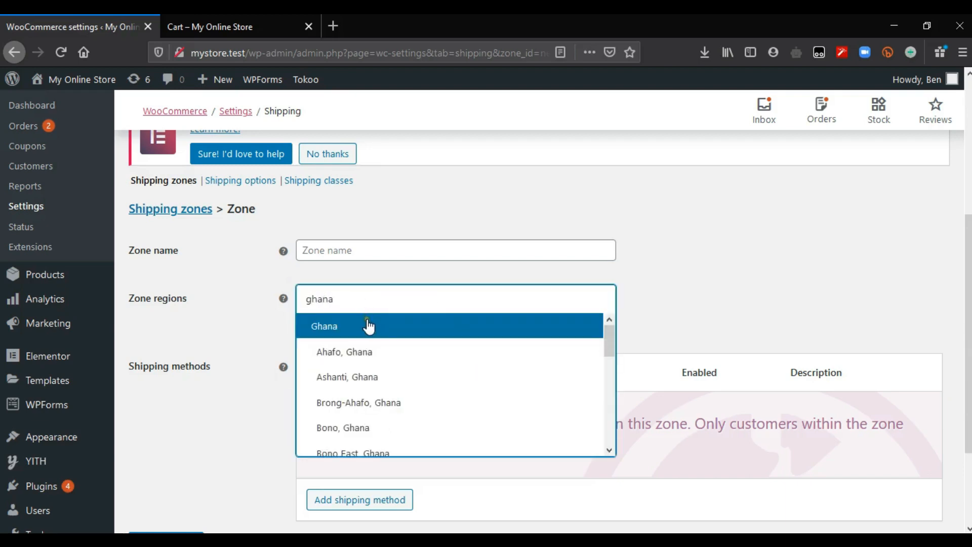
left_click_drag(369, 325, 368, 311)
left_click(368, 310)
type("nigeria")
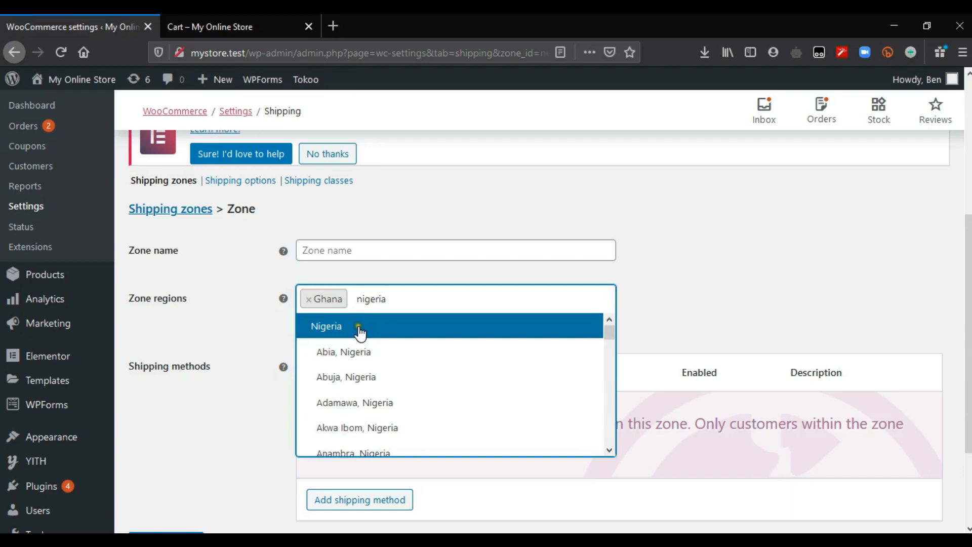
left_click(388, 314)
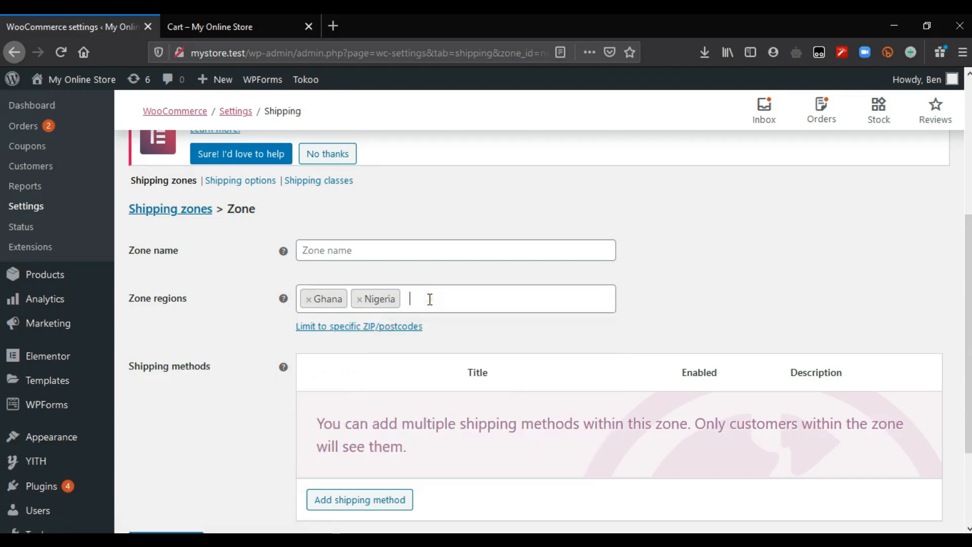
left_click(375, 299)
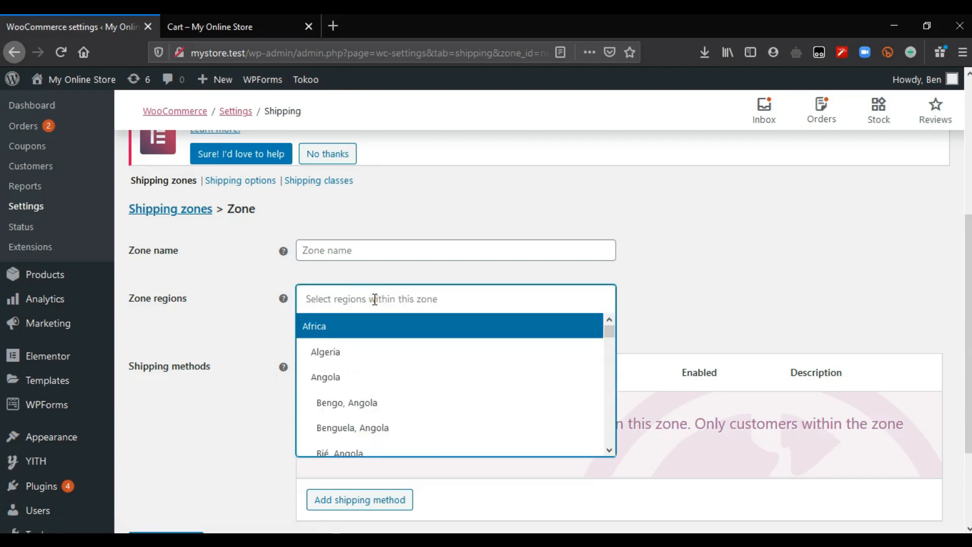
left_click(375, 299)
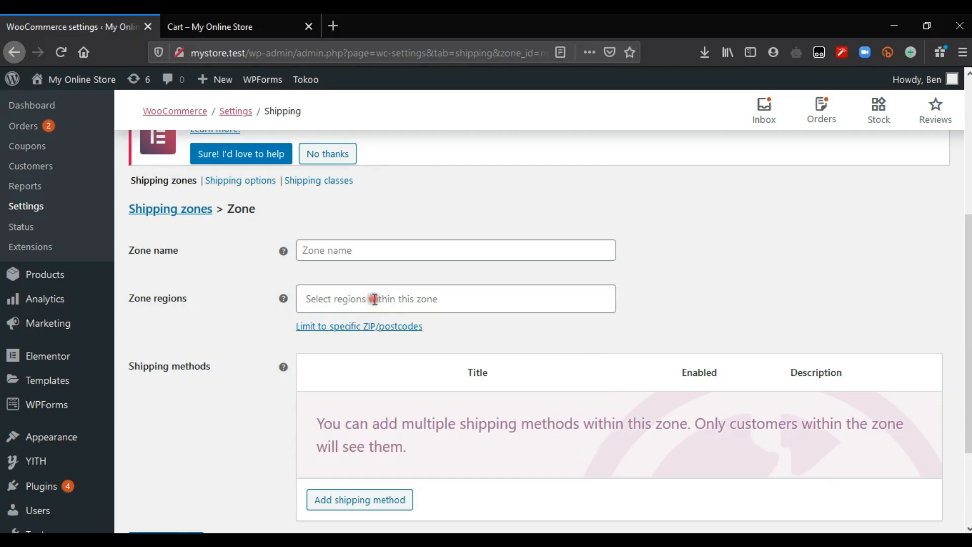
Search the zone regions for Lagos and Delta, and close the list without selecting a region.
left_click(375, 299)
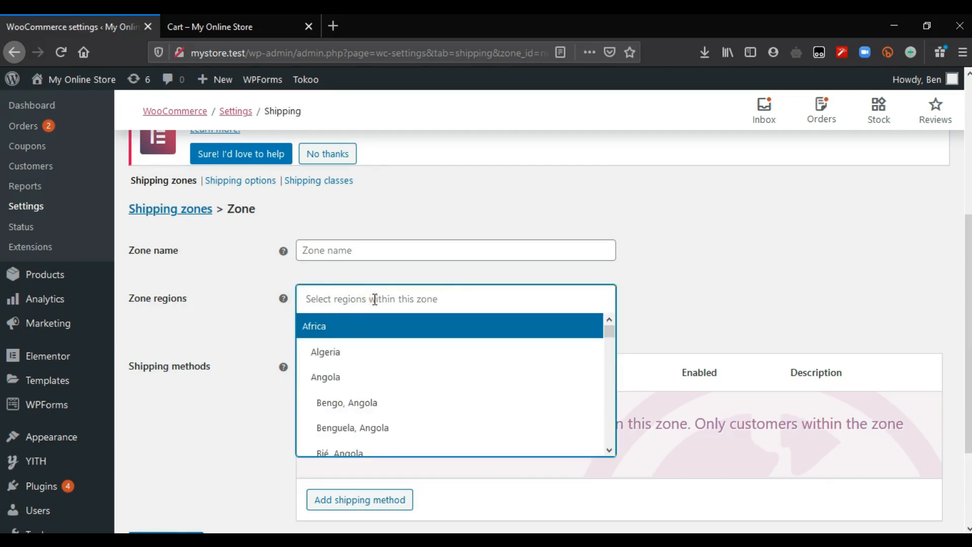
type("lagos")
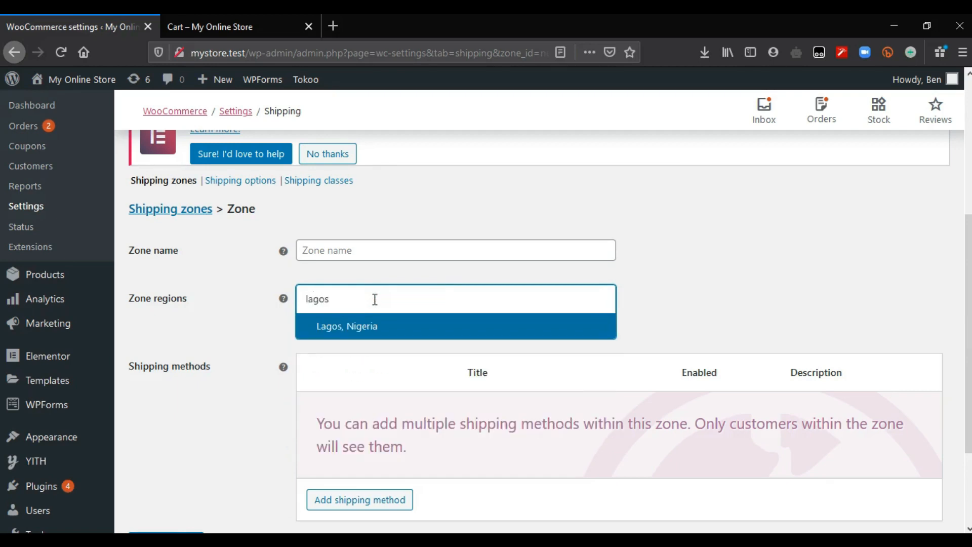
key("BackSpace")
key("BackSpace")
key("BackSpace")
key("BackSpace")
key("BackSpace")
type("delta")
key("BackSpace")
left_click(692, 299)
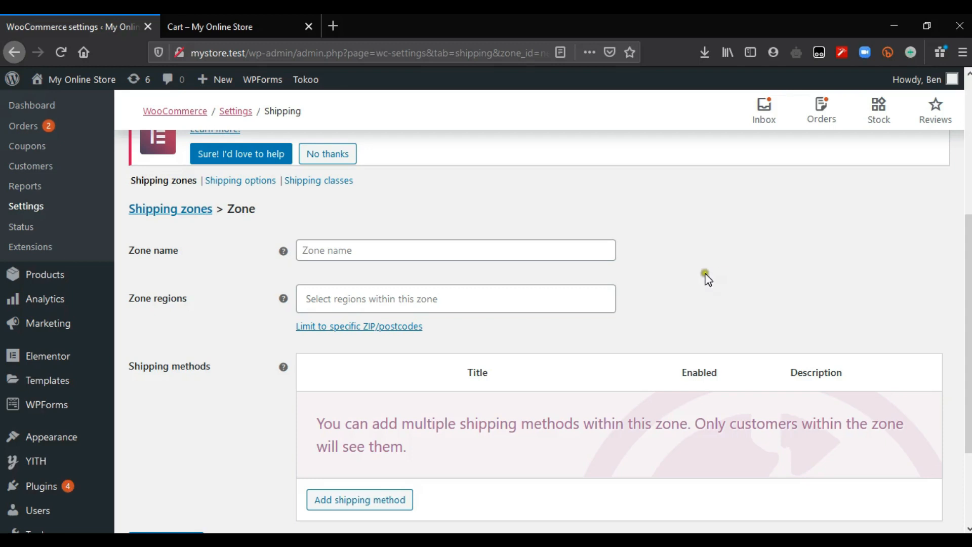
left_click(530, 305)
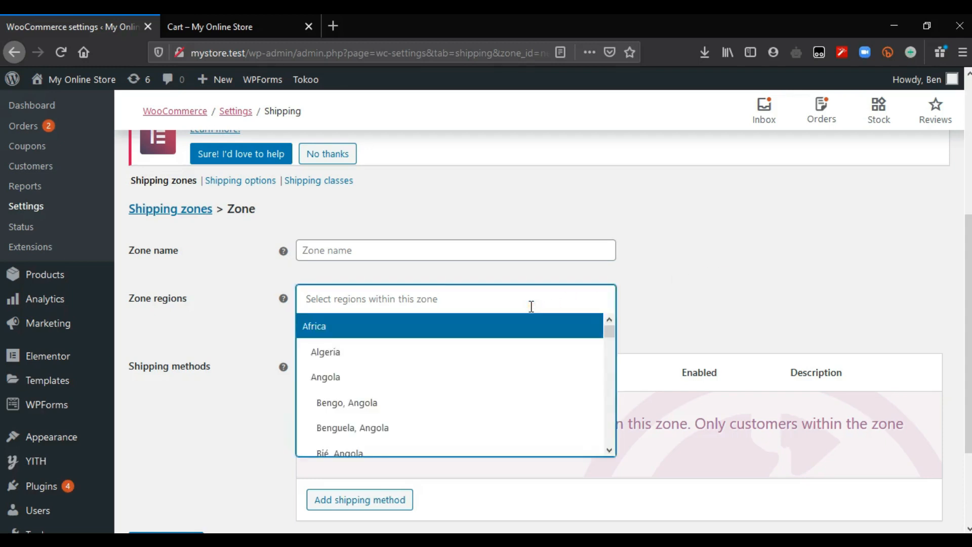
left_click(529, 305)
left_click(528, 305)
Name the shipping zone Northen Ghana and add the Ghanaian regions Upper East, Upper West, Savannah and Northern.
left_click(512, 250)
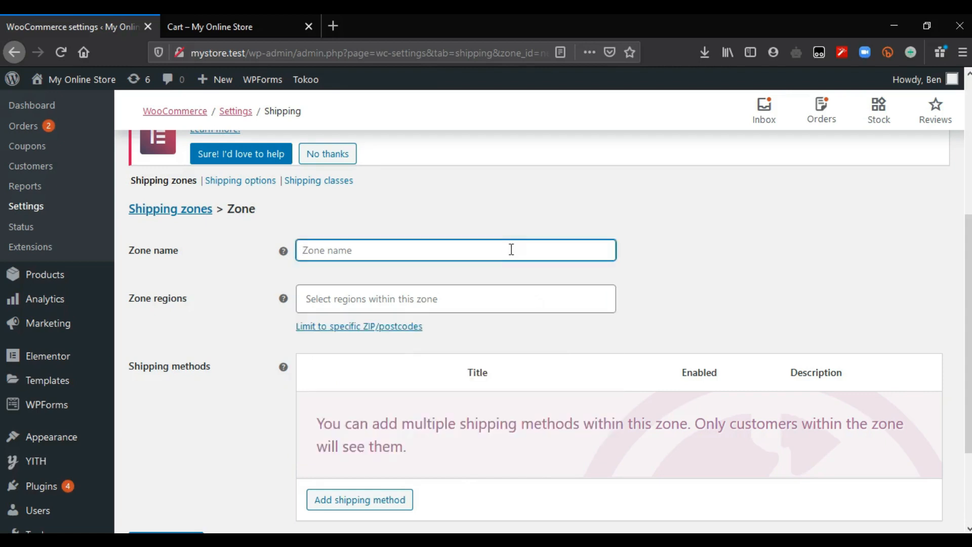
type("Northen Ghana")
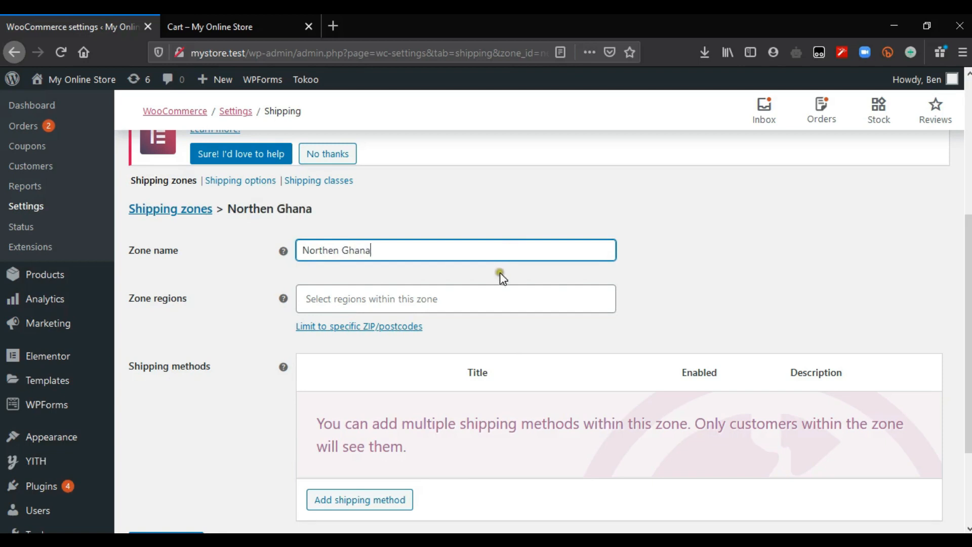
left_click(479, 303)
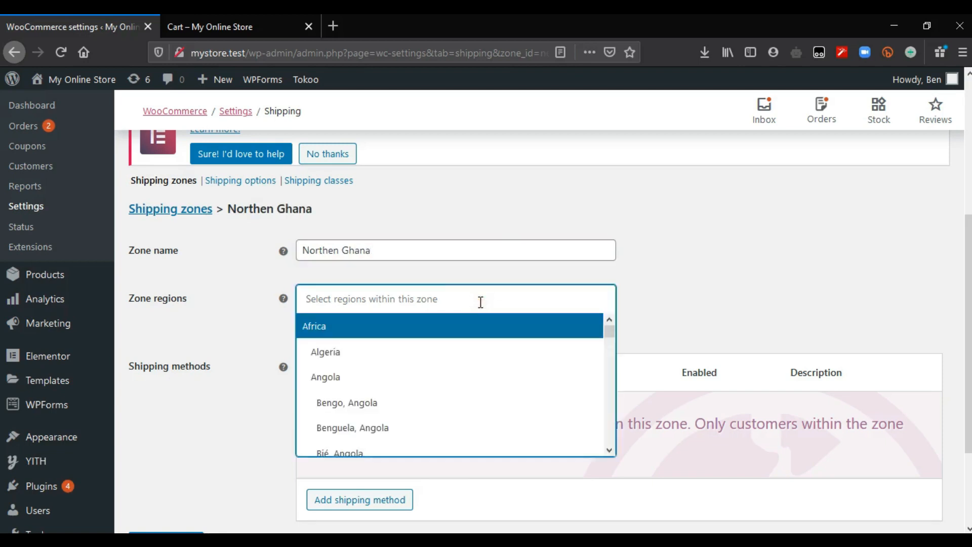
left_click(481, 302)
type("upper")
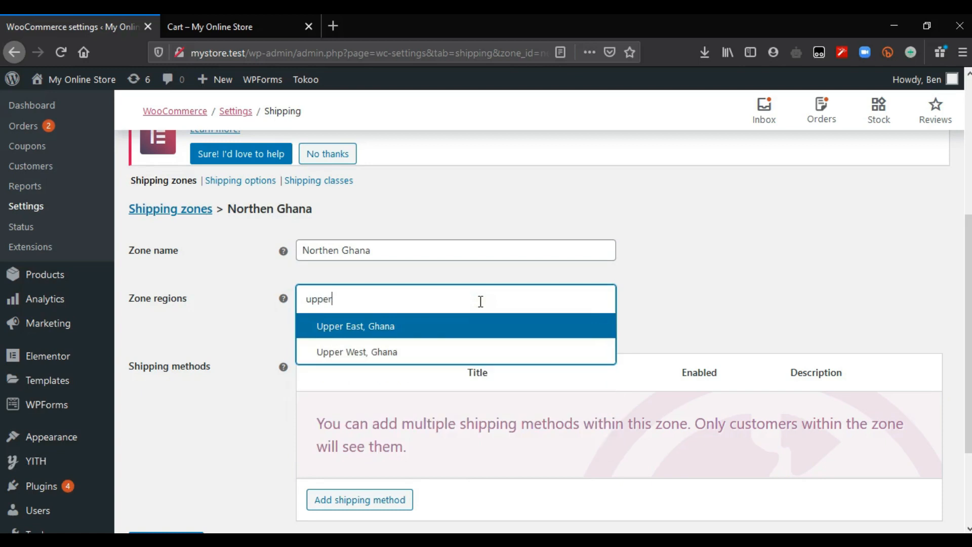
left_click(431, 326)
left_click(412, 349)
type("sav")
left_click(441, 355)
left_click(520, 325)
type("n")
left_click(414, 349)
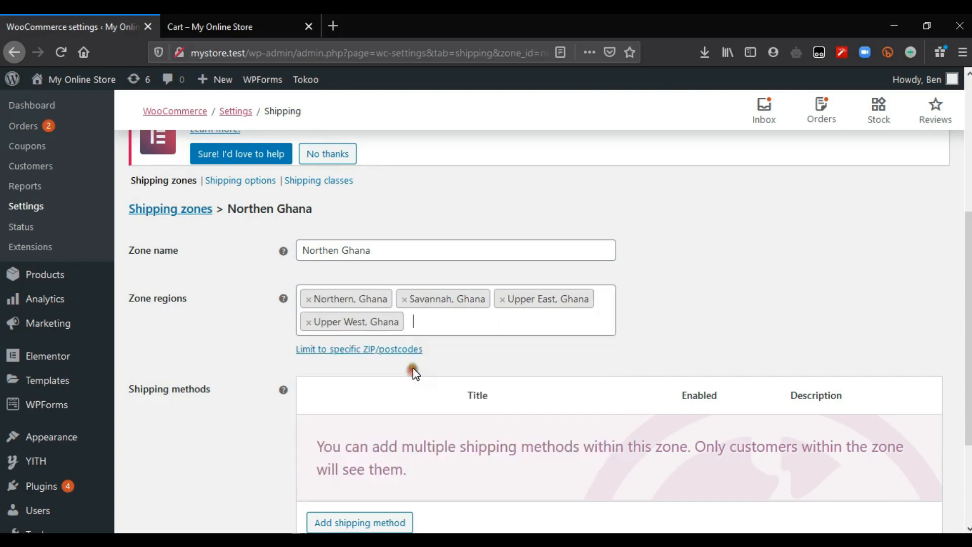
Add North East, Ghana to the regions of the Northen Ghana zone.
left_click(439, 323)
type("norh")
key("BackSpace")
type("th")
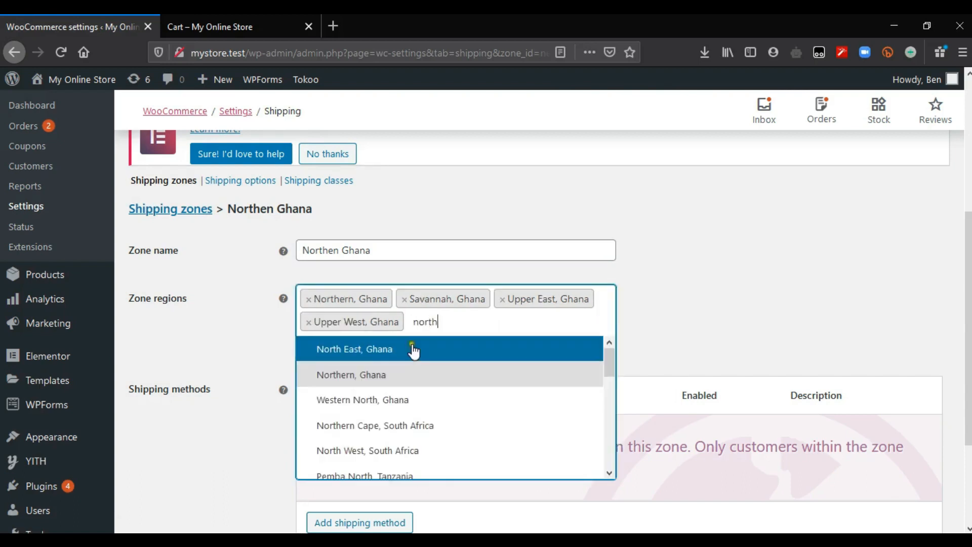
left_click(401, 349)
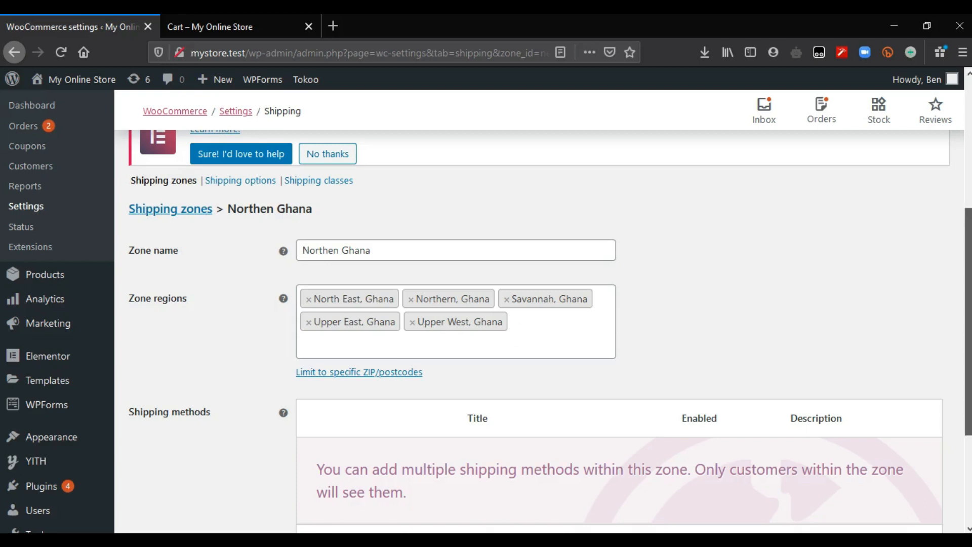
Add the Flat rate shipping method to the Northen Ghana zone.
scroll(402, 436, "down", 3)
left_click(371, 390)
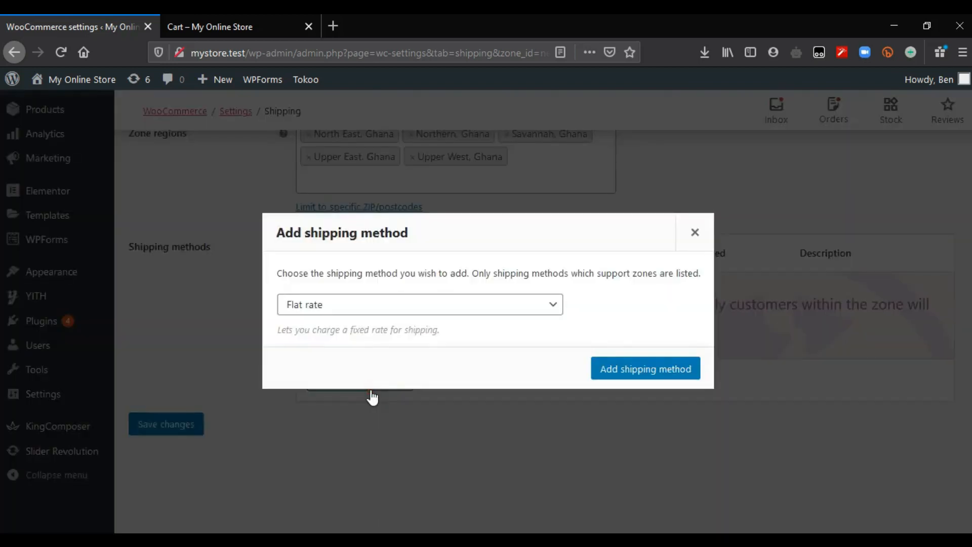
left_click(479, 305)
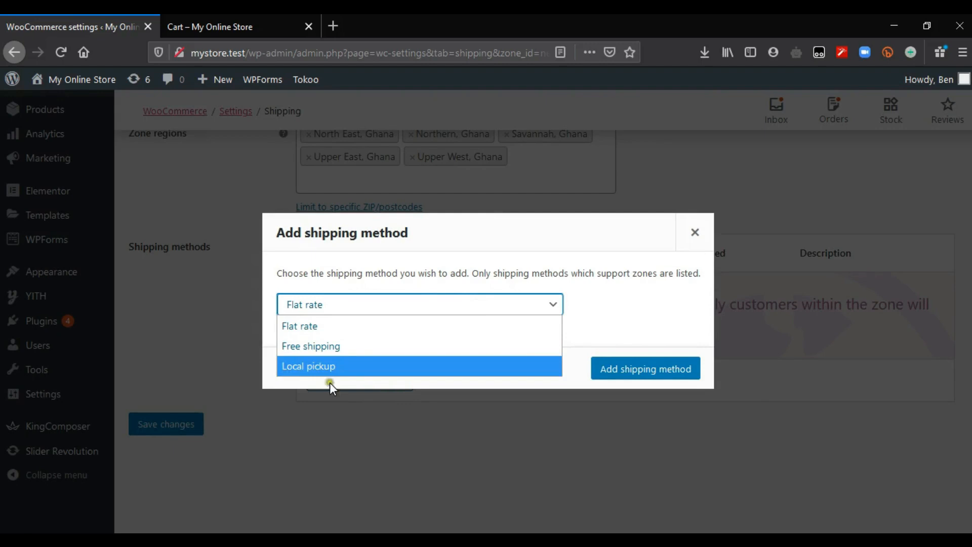
left_click(394, 330)
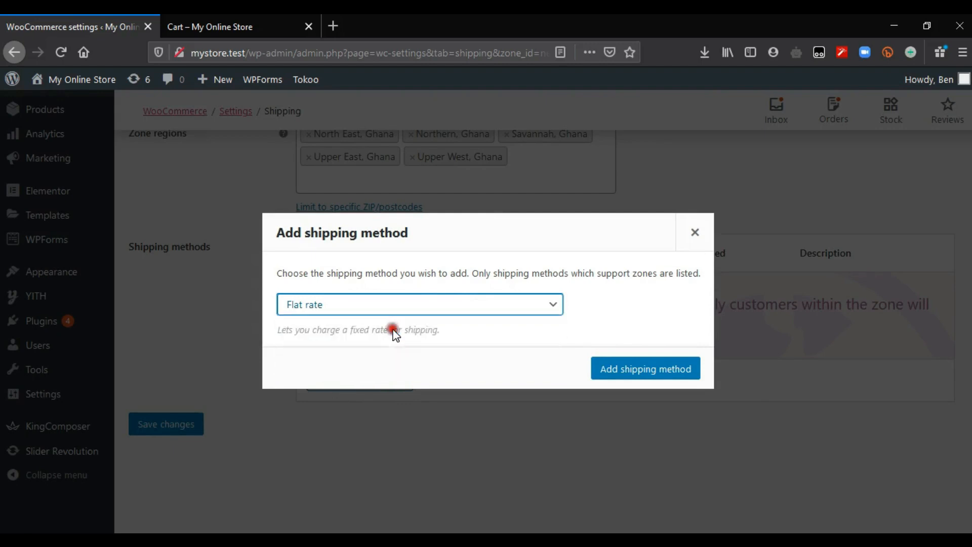
left_click(637, 370)
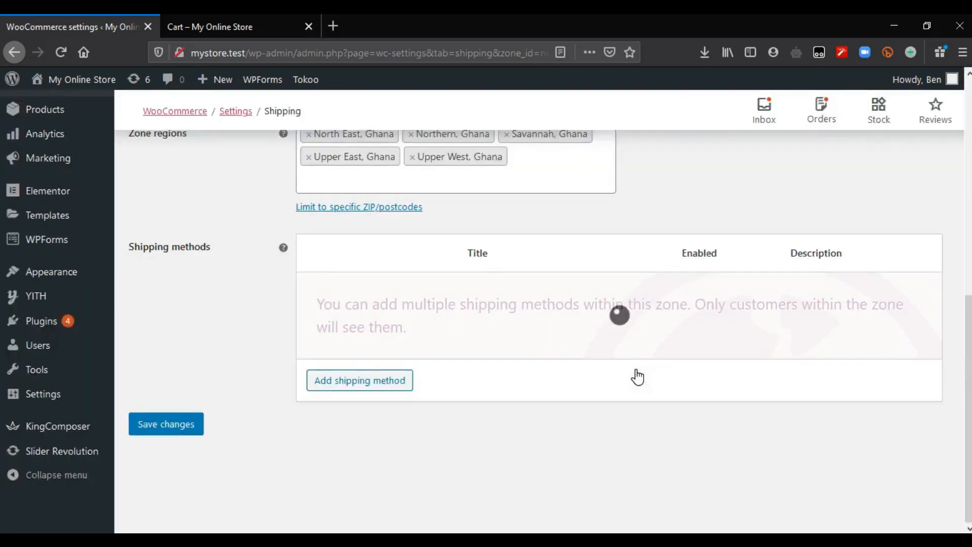
Set the Flat rate method's tax status to None and its cost to 50, and save the changes.
left_click(347, 343)
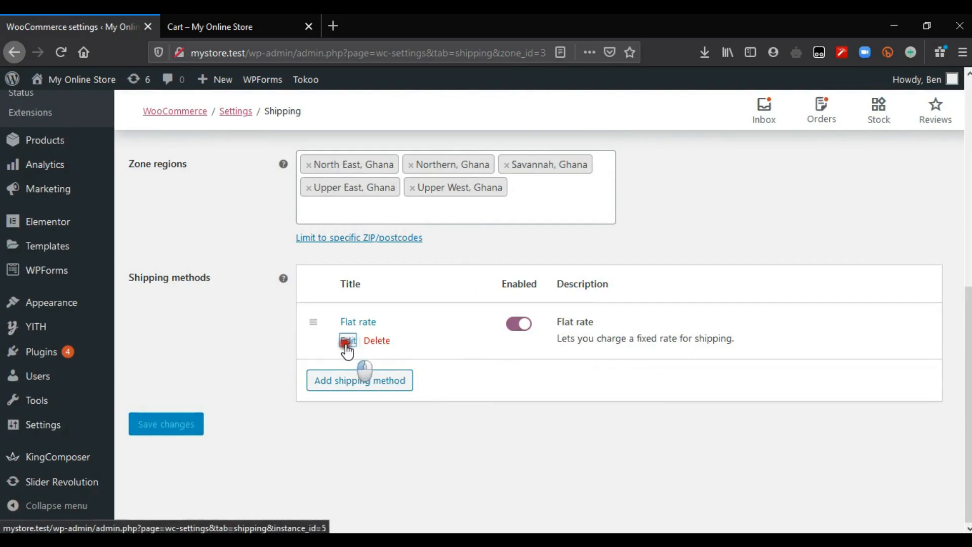
left_click_drag(408, 258, 324, 259)
left_click(428, 265)
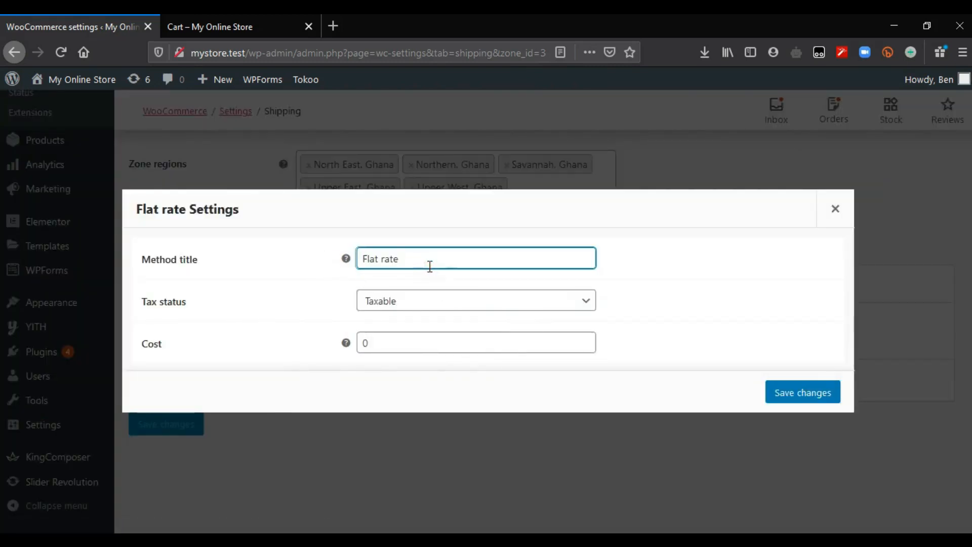
left_click(438, 310)
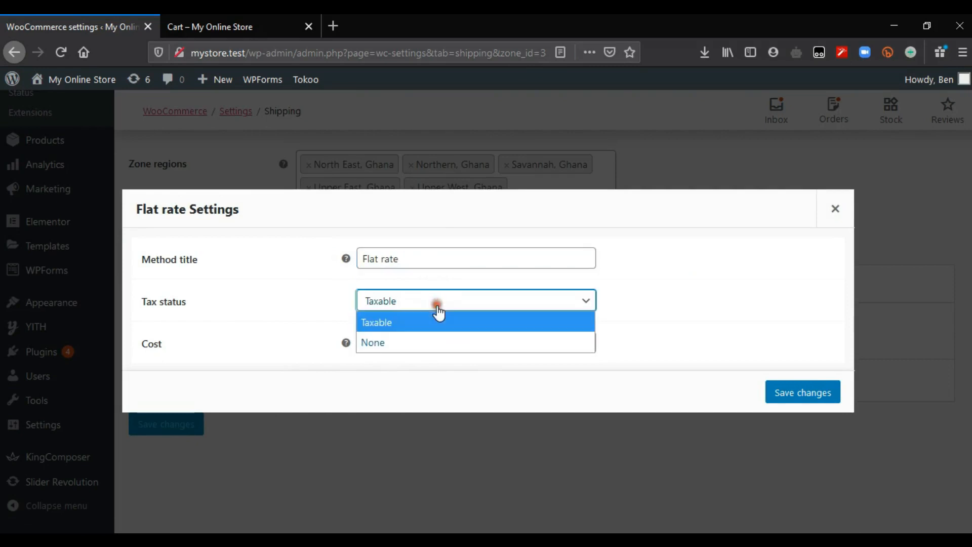
left_click(423, 339)
double_click(411, 341)
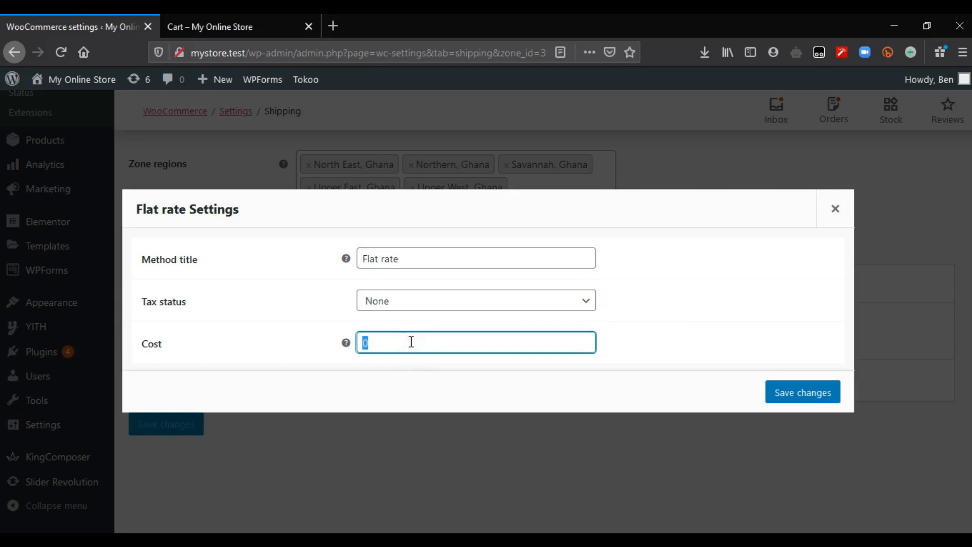
type("50")
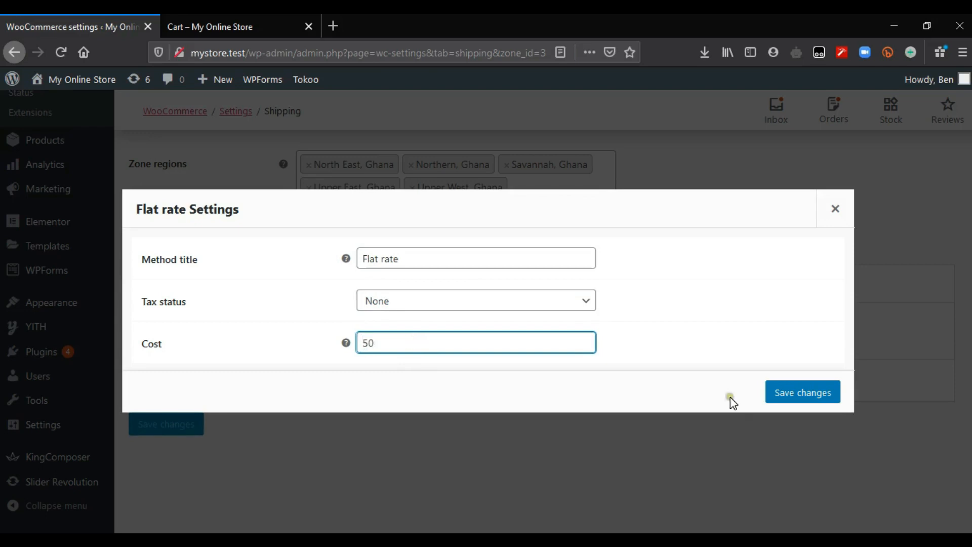
left_click(774, 394)
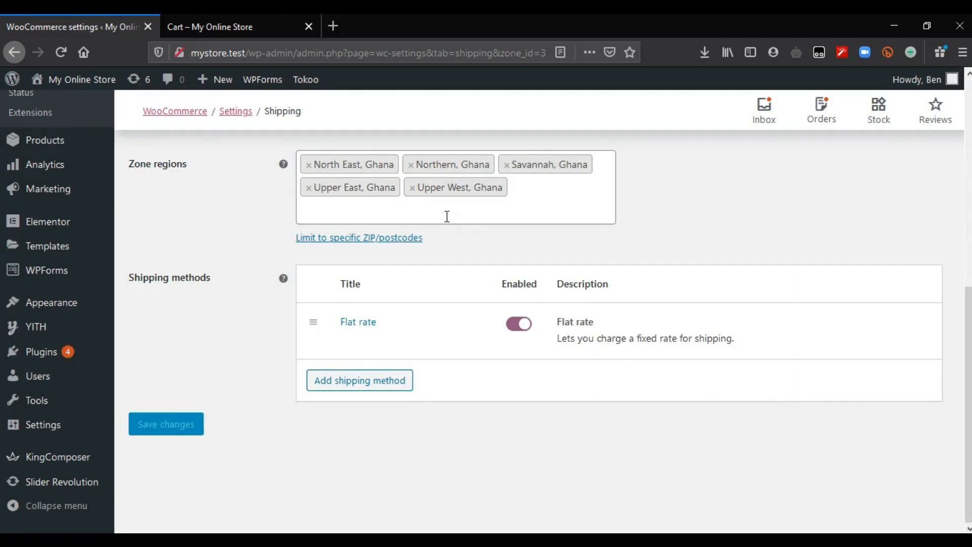
Show the postcode limit field and review the Northen Ghana zone's name, regions and shipping methods.
left_click(410, 222)
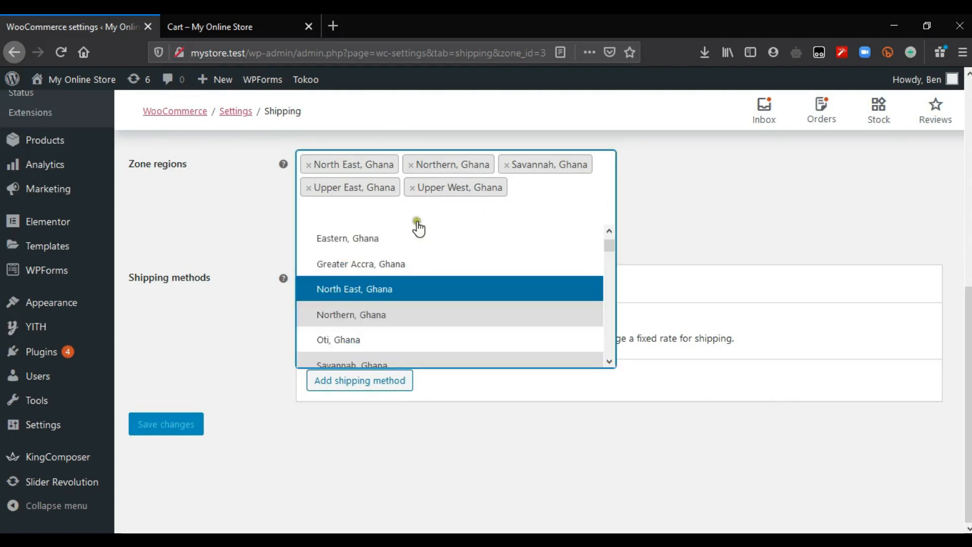
left_click(724, 242)
left_click(725, 242)
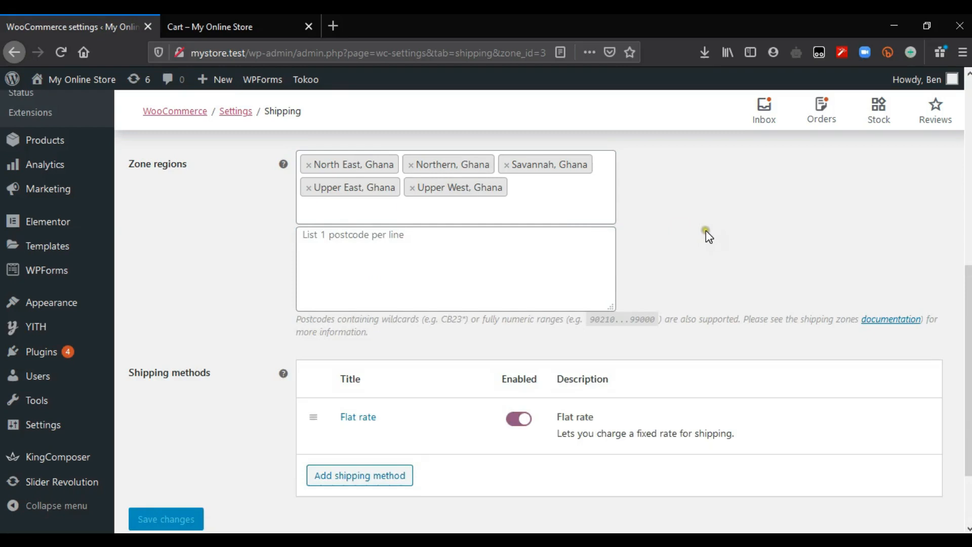
scroll(708, 236, "up", 3)
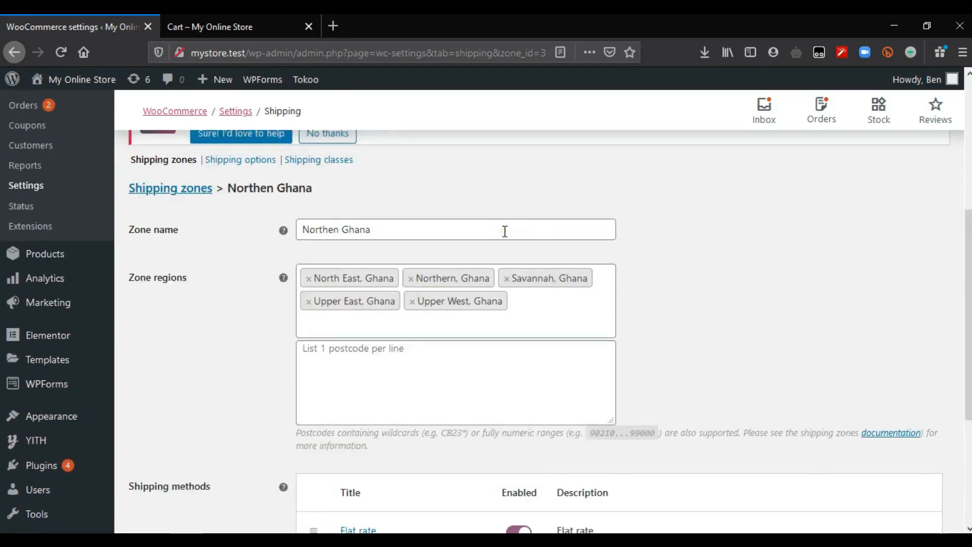
scroll(790, 310, "down", 3)
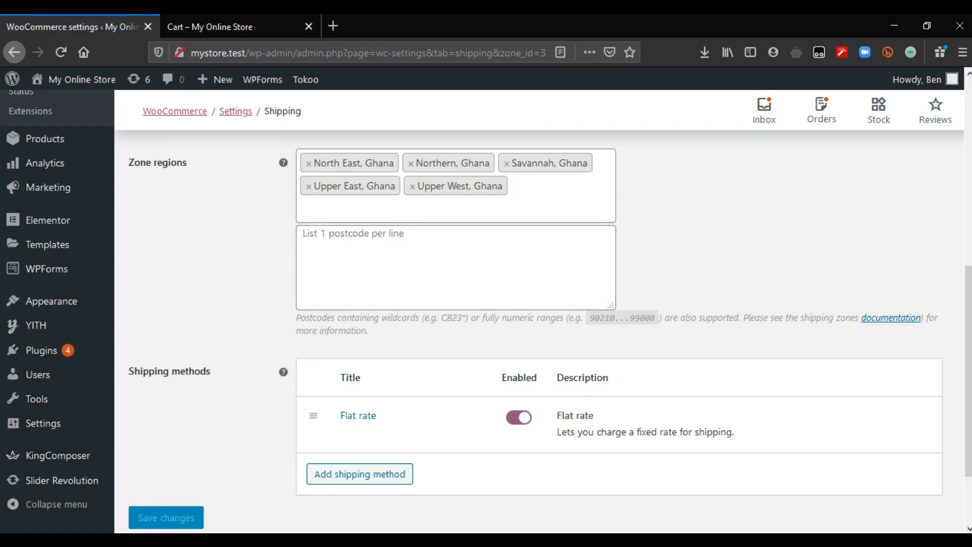
scroll(486, 304, "up", 4)
scroll(486, 304, "down", 1)
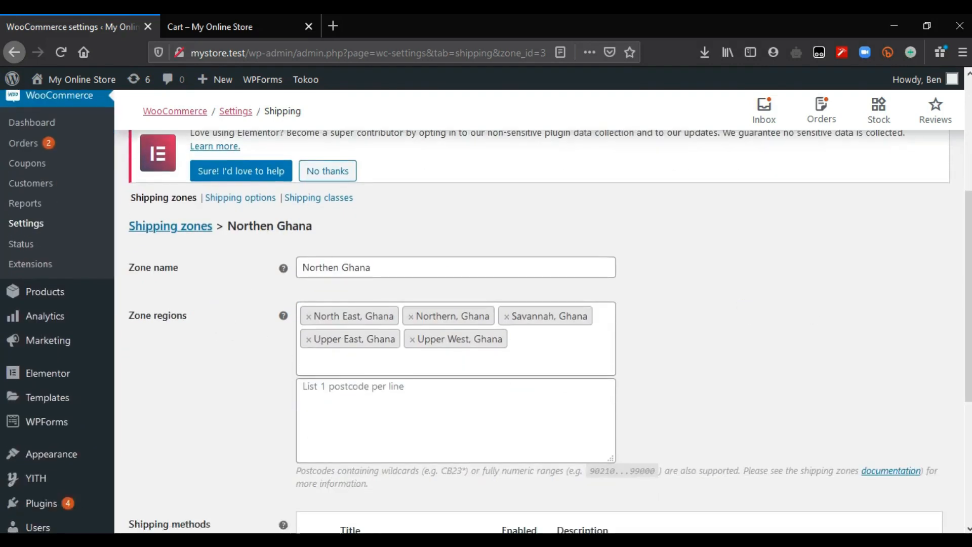
scroll(557, 329, "down", 2)
scroll(486, 304, "down", 2)
Go back to the list of shipping zones and start a new zone after Northen Ghana.
scroll(486, 304, "up", 7)
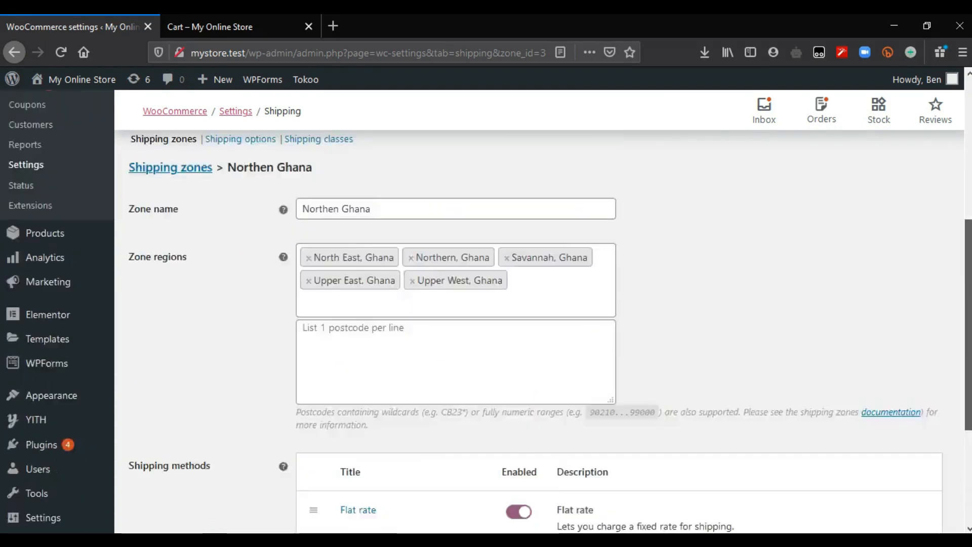
scroll(174, 284, "down", 2)
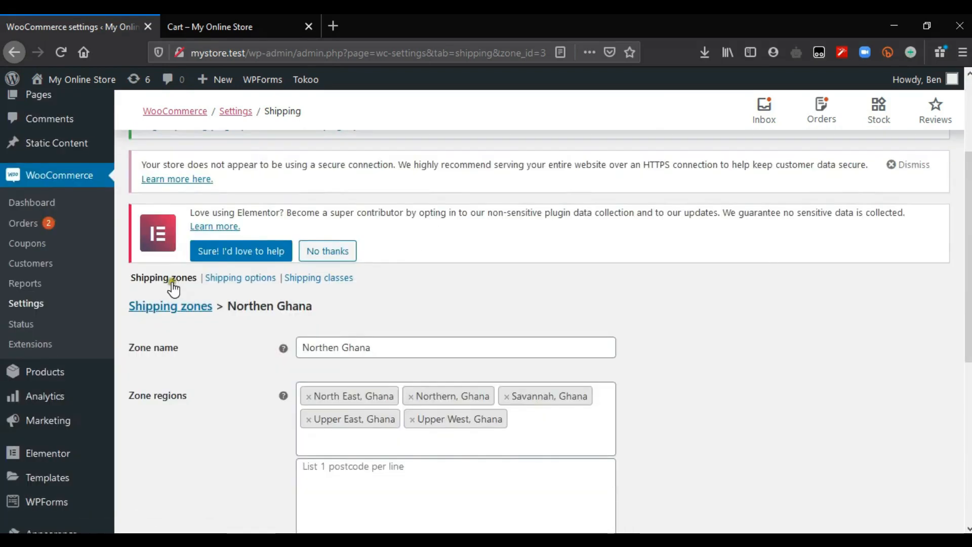
left_click(172, 285)
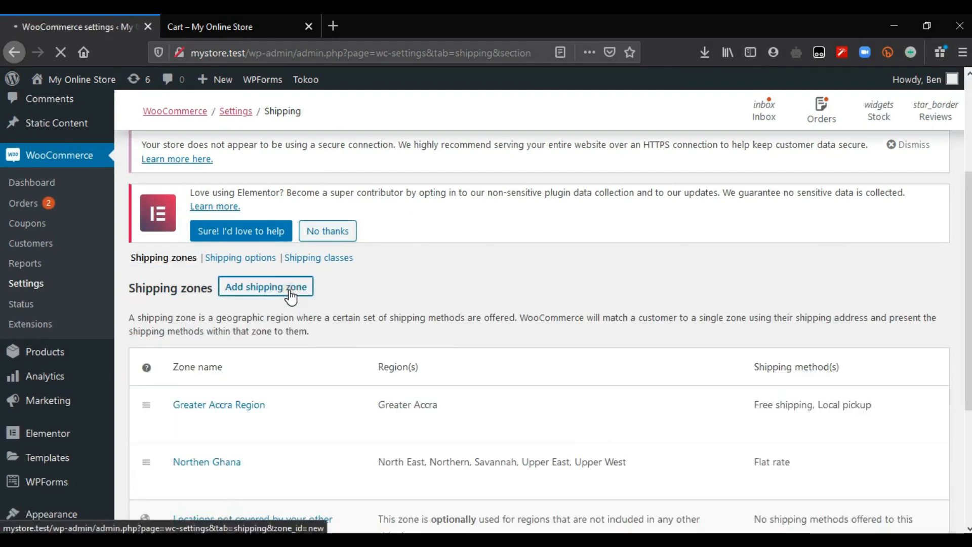
left_click(291, 297)
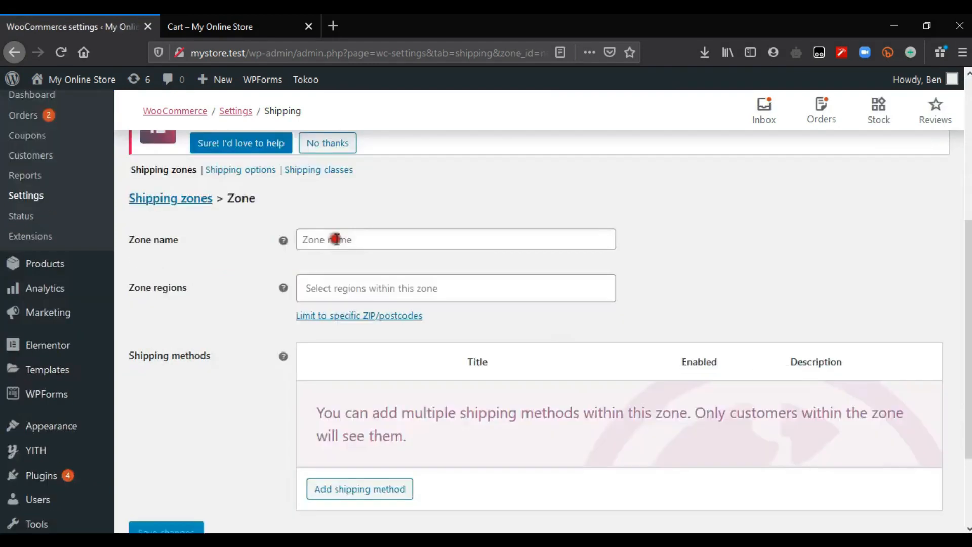
Add the Ghana regions Ahafo, Ashanti, Bono, Bono East, Central, Eastern, Oti, Volta, Western and Western North, and name the zone Southern Ghana.
left_click(419, 293)
left_click(419, 293)
left_click(582, 294)
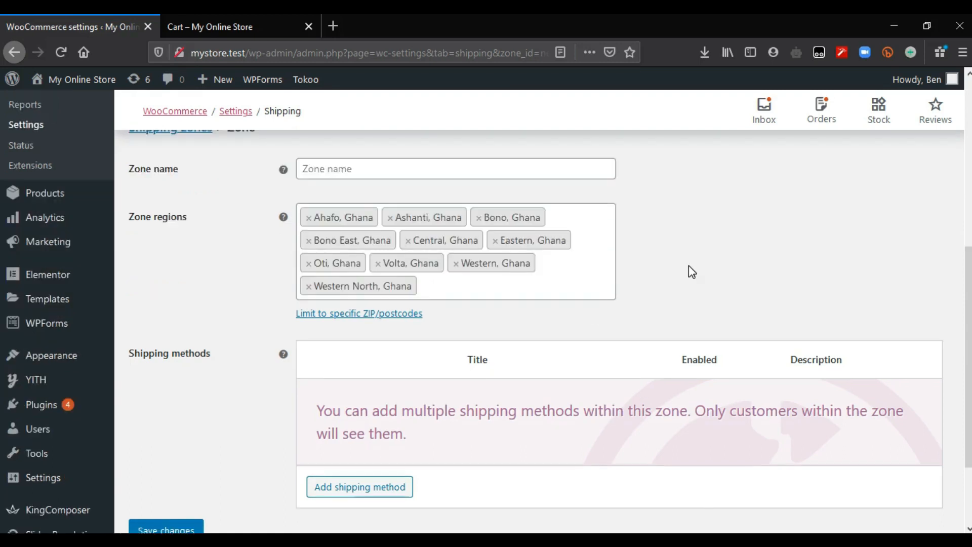
left_click(494, 172)
type("Southern G")
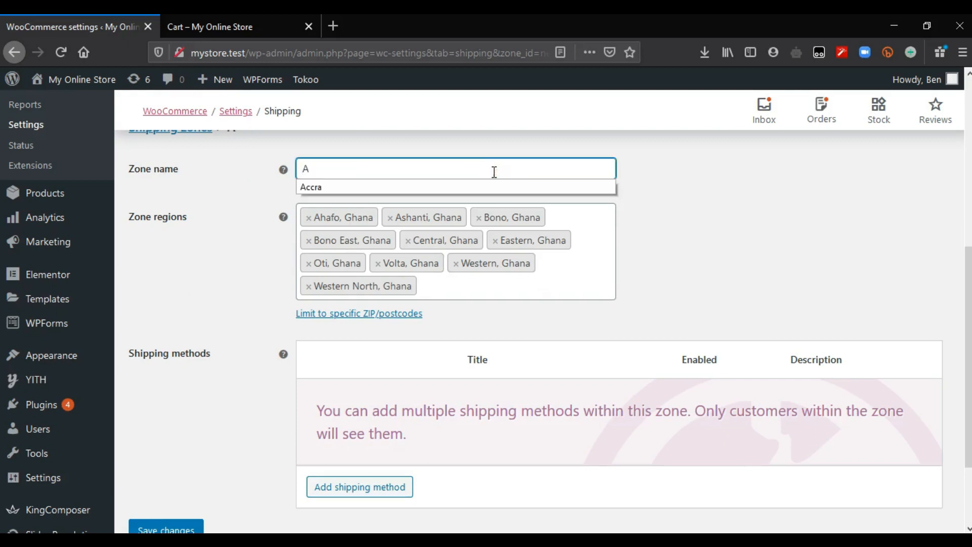
Add the Flat rate shipping method to the Southern Ghana zone.
scroll(365, 436, "down", 2)
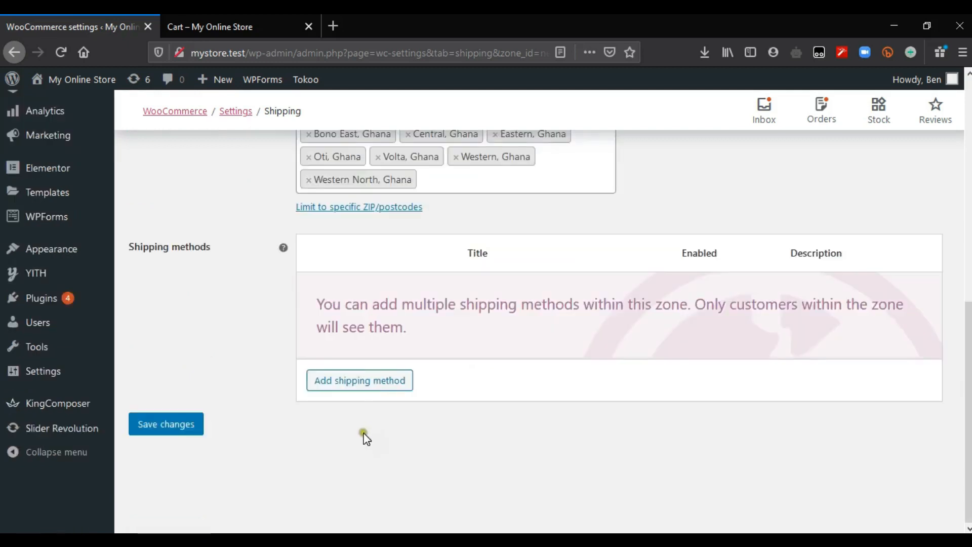
left_click(360, 386)
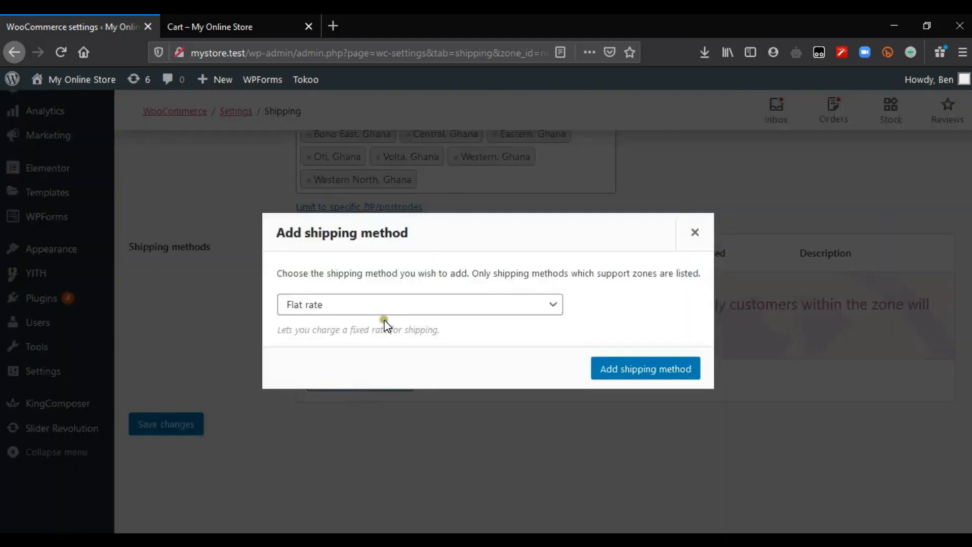
left_click(613, 375)
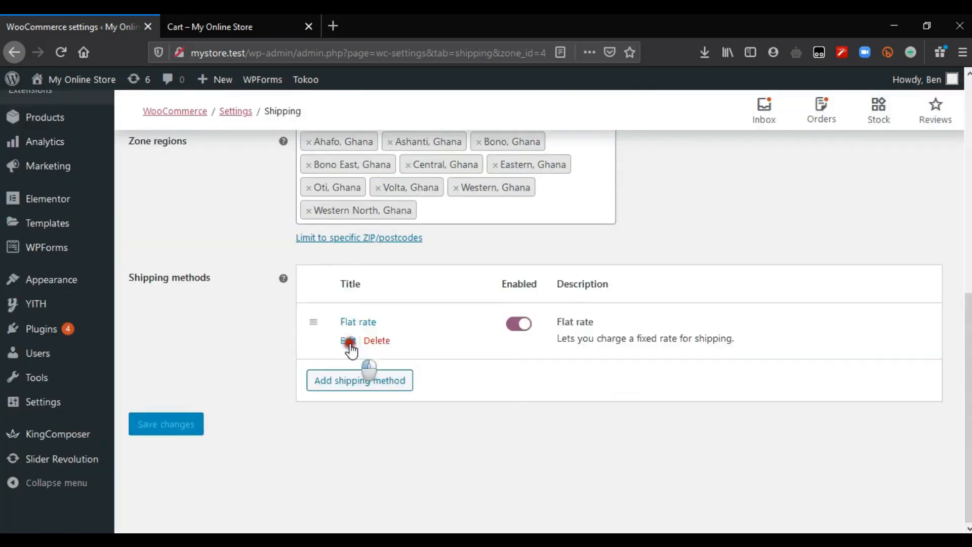
Change the tax status of the Southern Ghana zone's Flat rate method and save its settings.
left_click(348, 341)
left_click(404, 306)
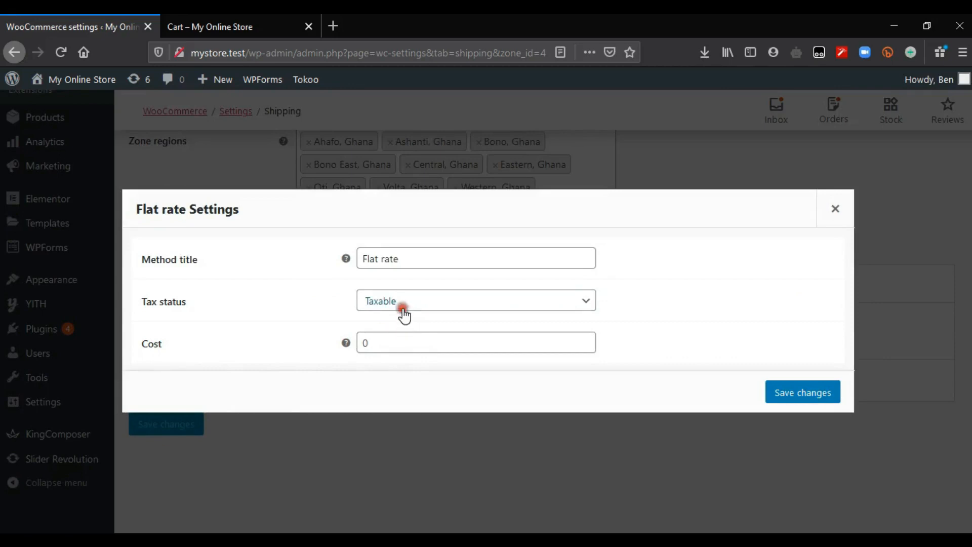
left_click(406, 336)
left_click(801, 396)
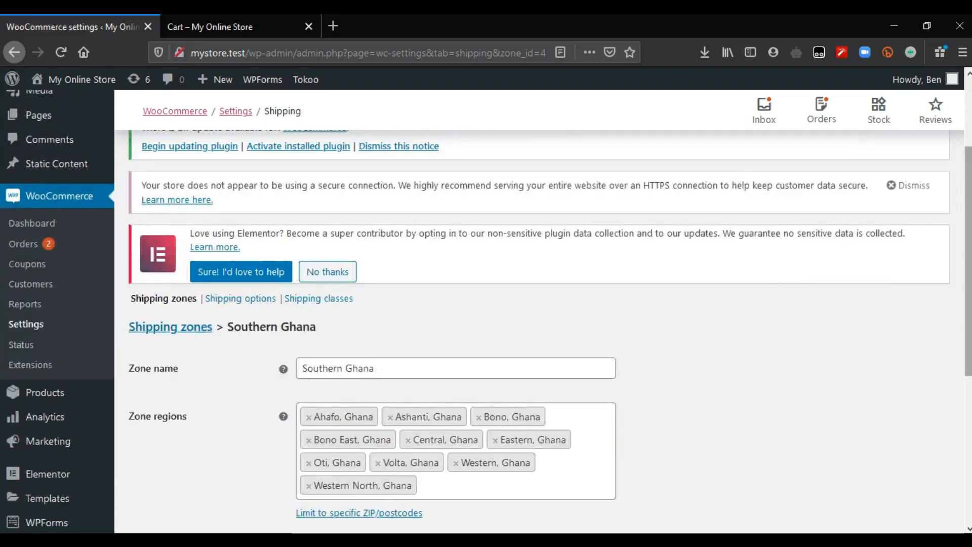
Open the Payments settings and enable the Direct bank transfer payment method.
scroll(966, 330, "down", 3)
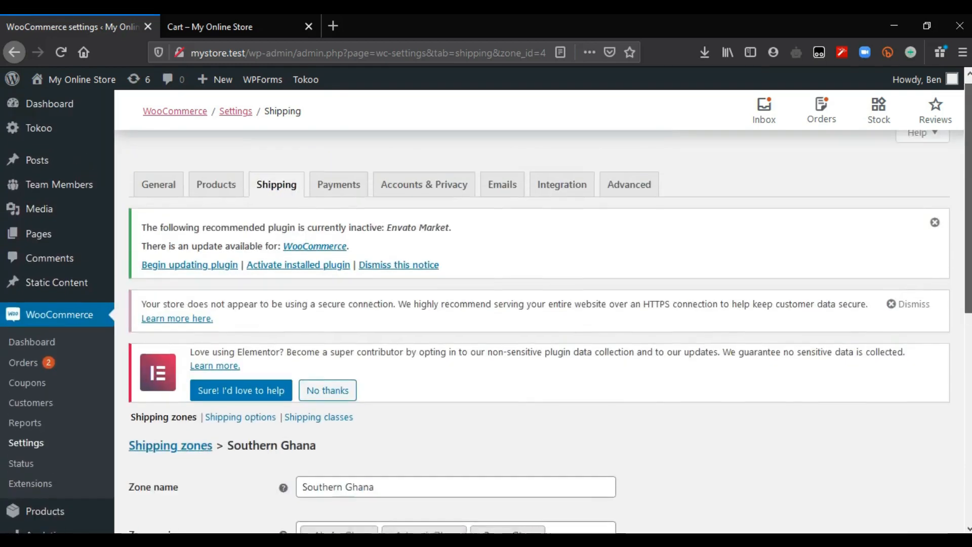
scroll(412, 334, "up", 5)
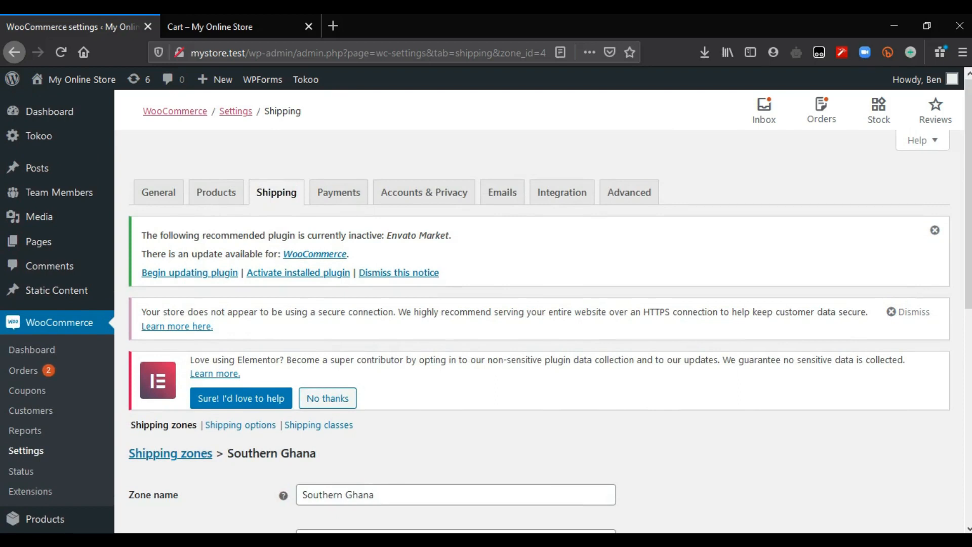
left_click(338, 195)
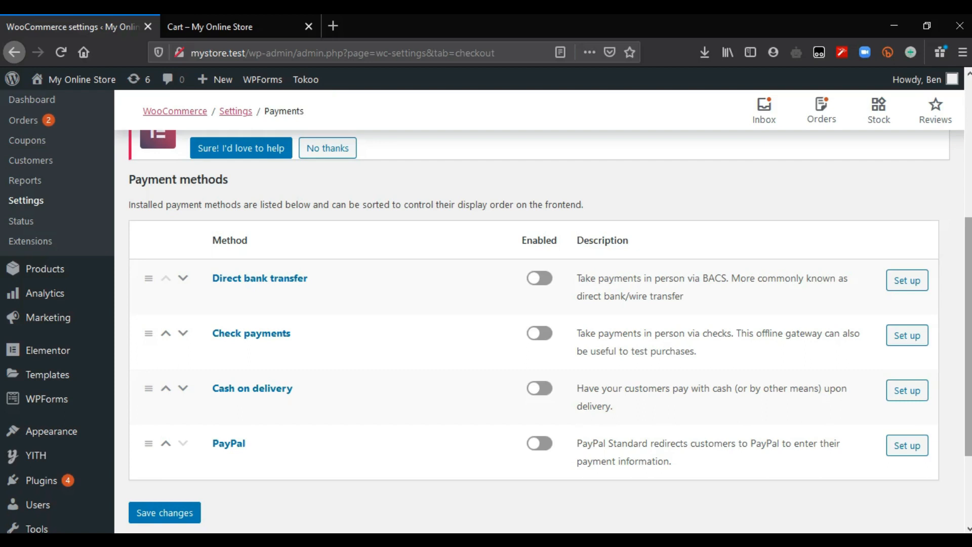
scroll(263, 225, "down", 1)
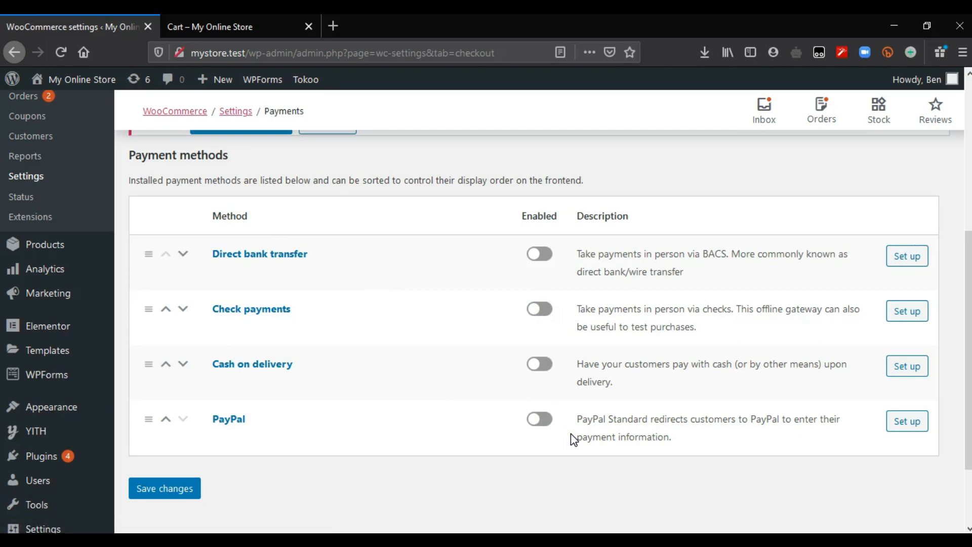
left_click(543, 256)
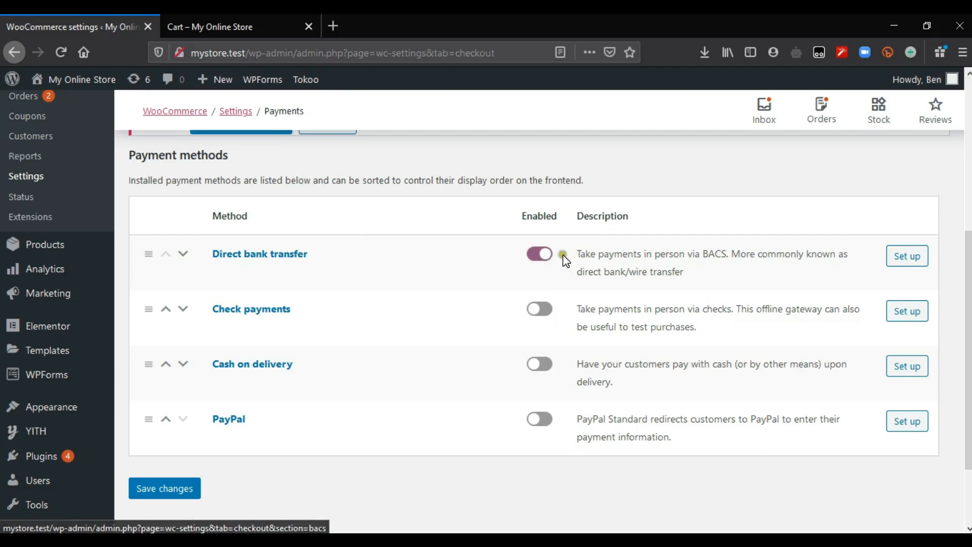
Examine the Direct bank transfer setup, including its description, instructions and account details, and return to the list of payment methods.
left_click(916, 262)
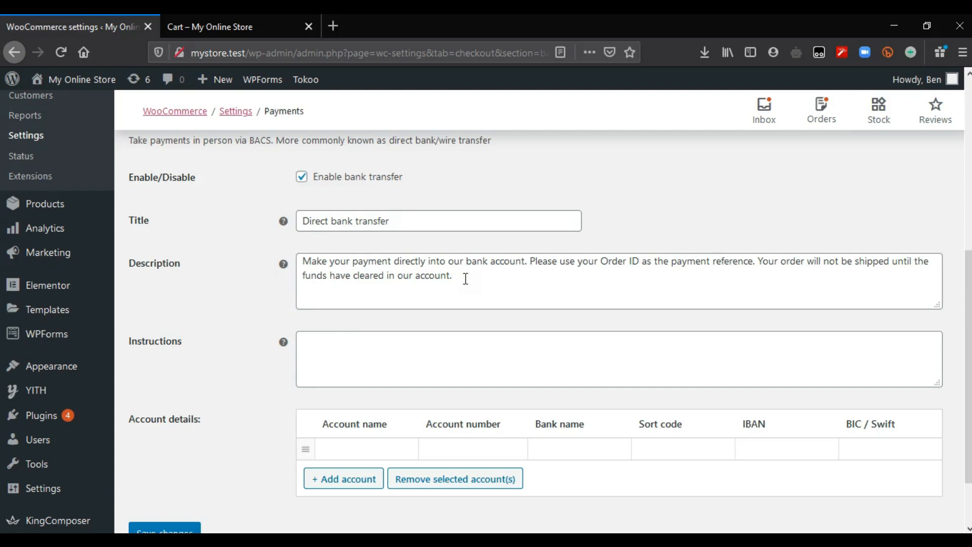
left_click_drag(464, 278, 302, 264)
left_click(479, 288)
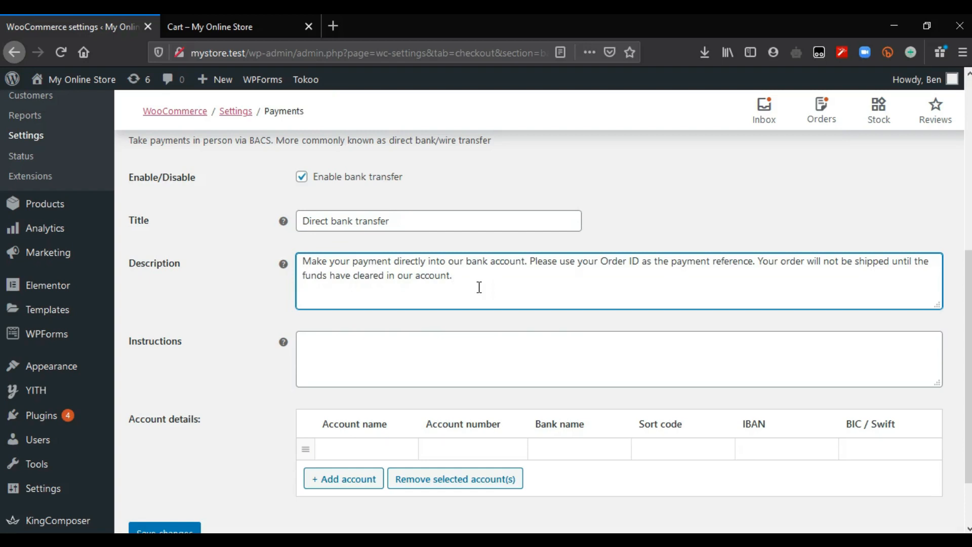
left_click(459, 356)
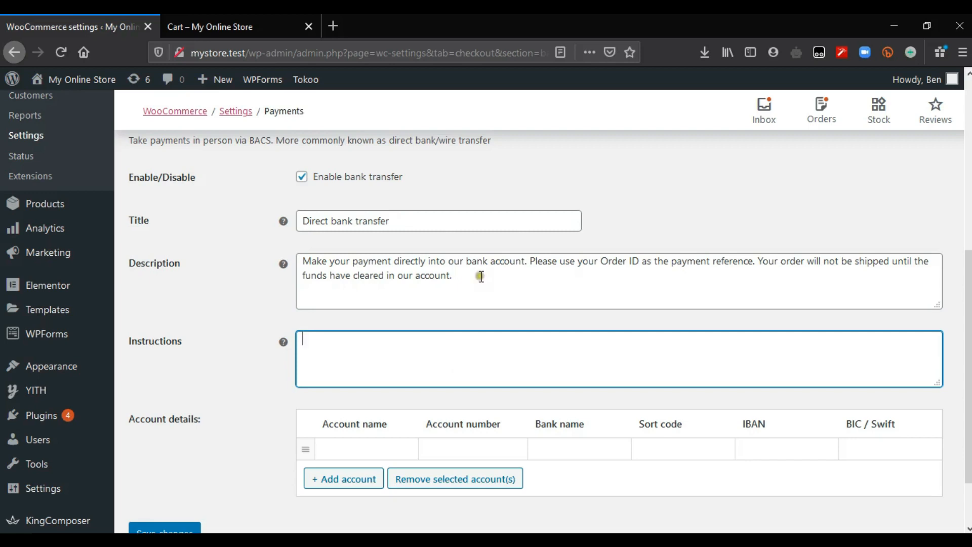
left_click_drag(476, 276, 276, 253)
left_click(523, 282)
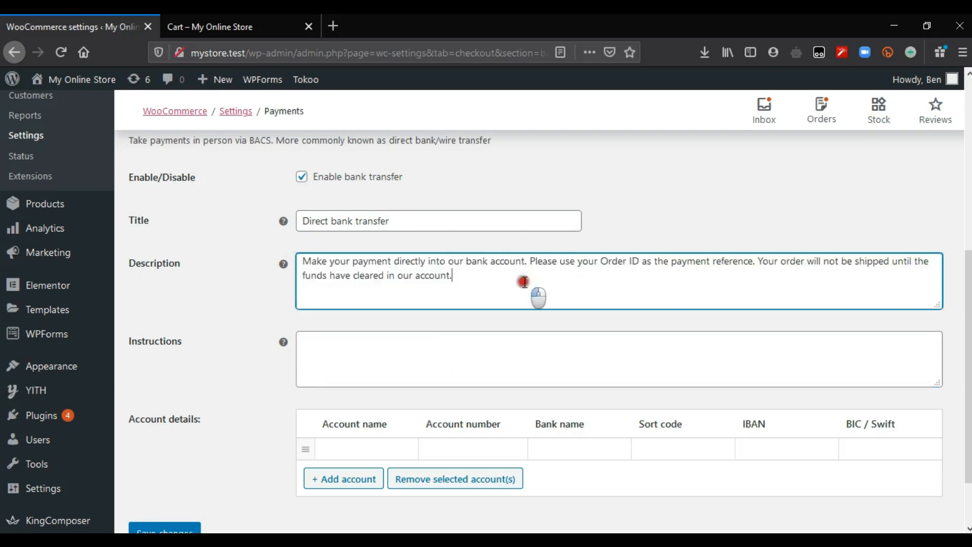
scroll(390, 369, "down", 2)
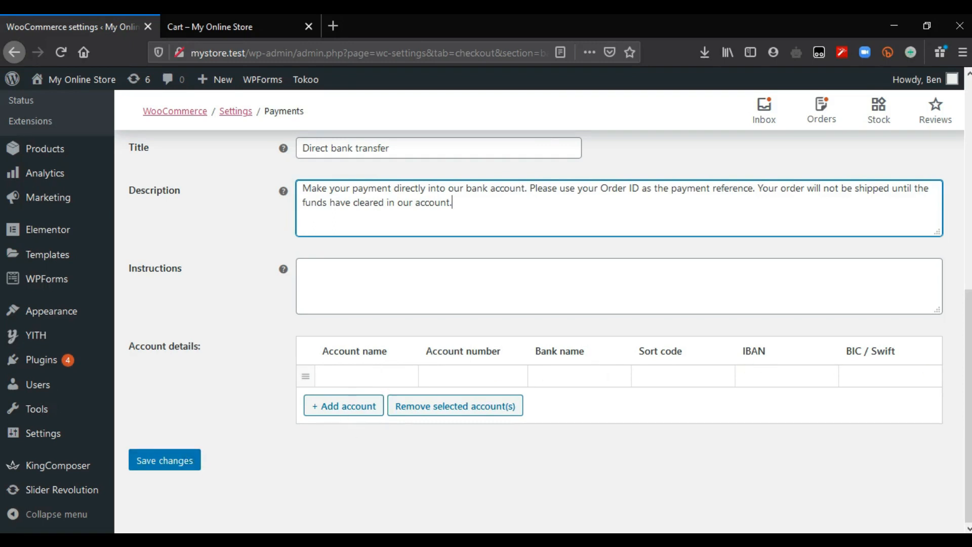
scroll(254, 304, "up", 5)
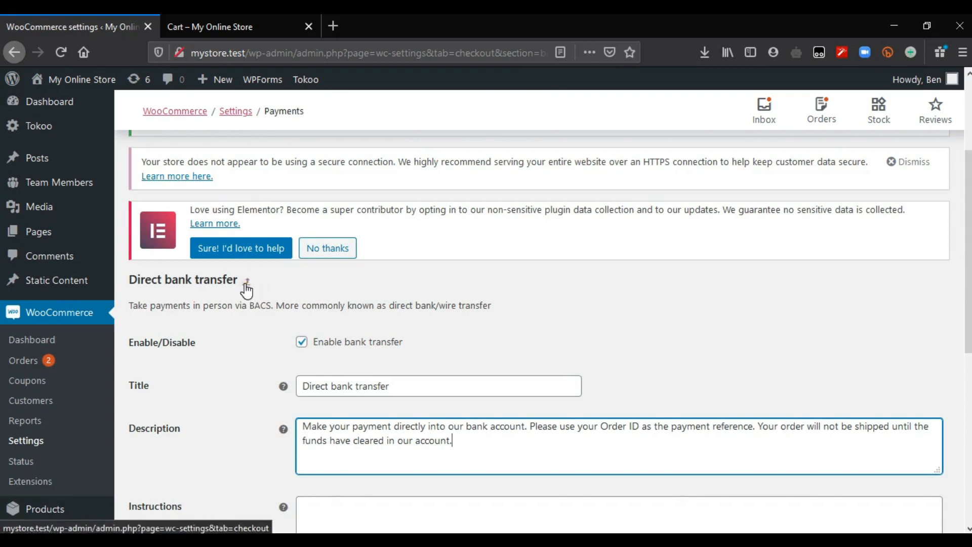
left_click(247, 282)
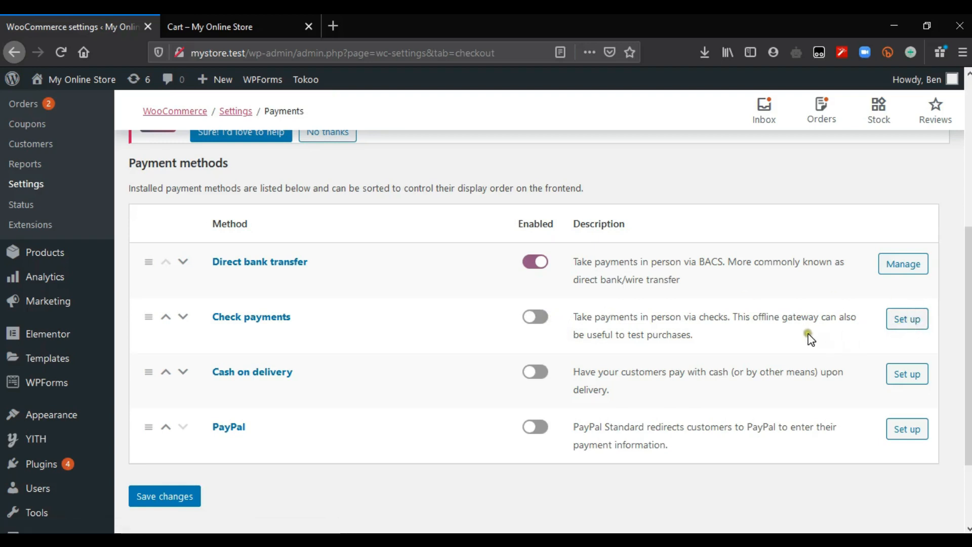
Enable the Cash on delivery payment method and open its setup page.
scroll(759, 471, "down", 1)
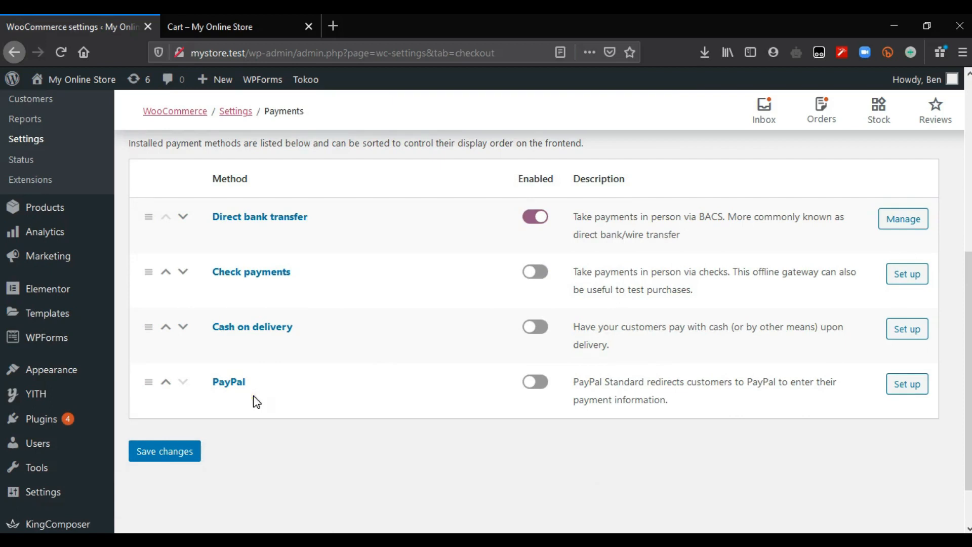
left_click(544, 334)
left_click(906, 336)
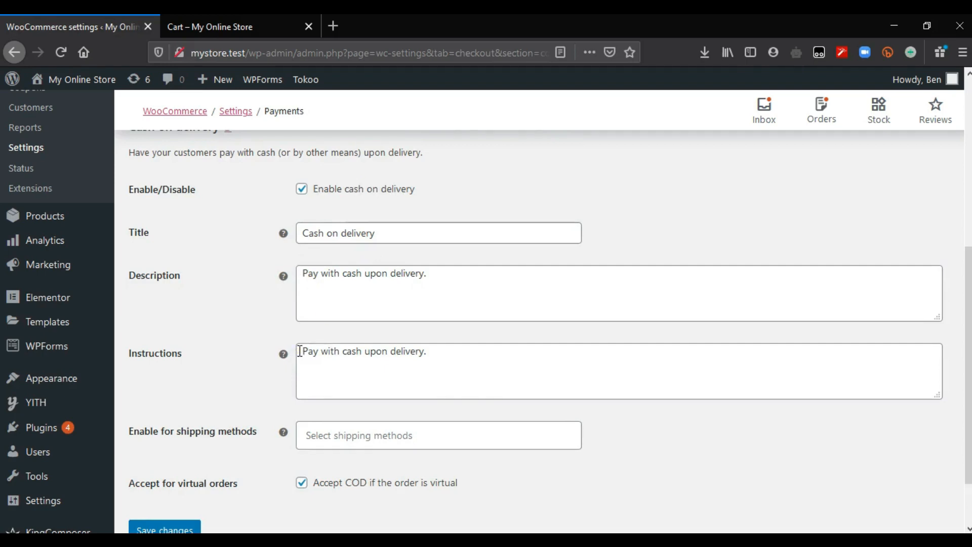
Review Cash on delivery's title, description, instructions and the help for its shipping method restriction, and save the settings.
scroll(396, 254, "down", 1)
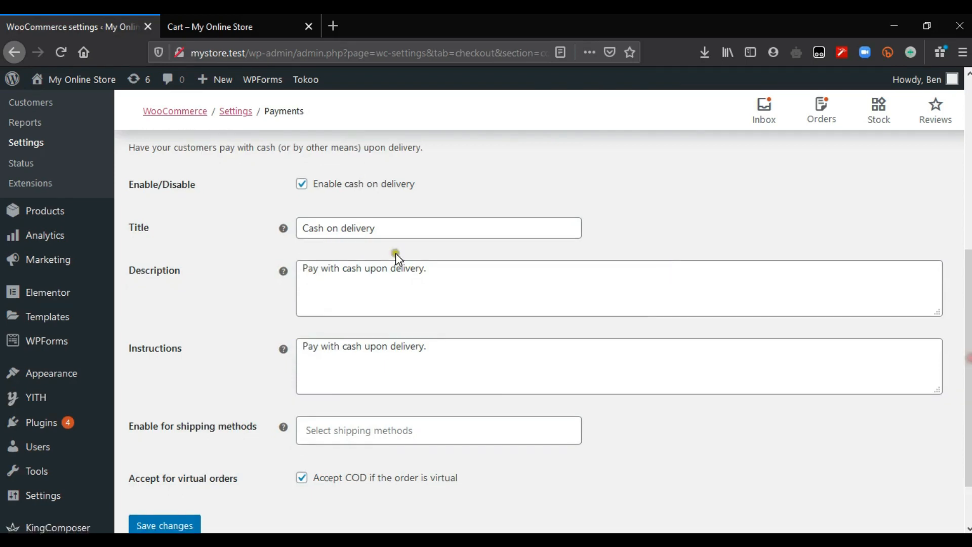
scroll(432, 429, "down", 2)
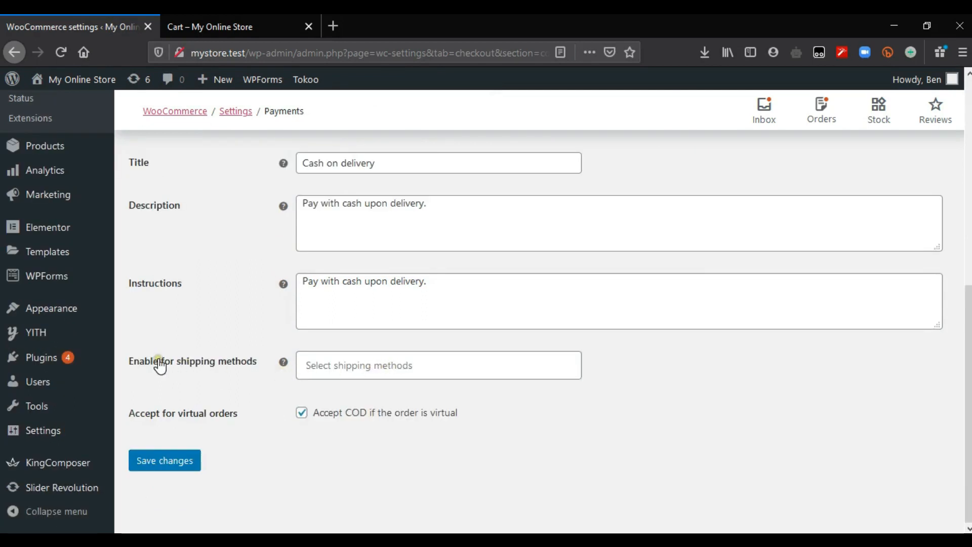
mouse_move(282, 363)
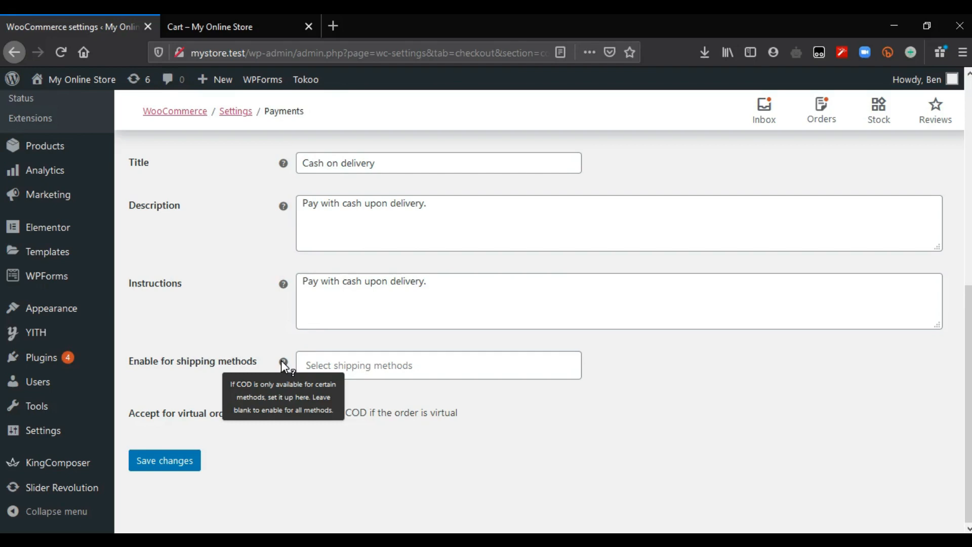
scroll(539, 312, "up", 1)
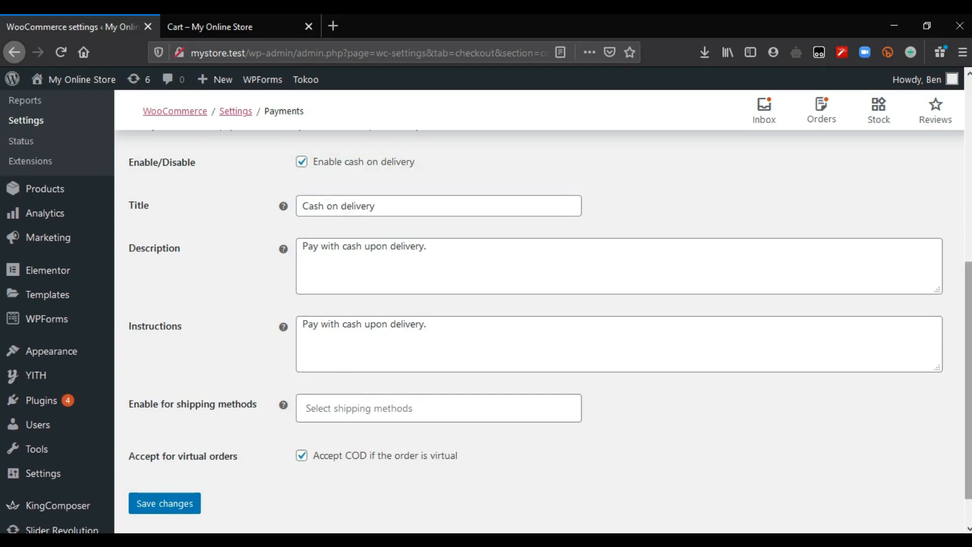
triple_click(469, 206)
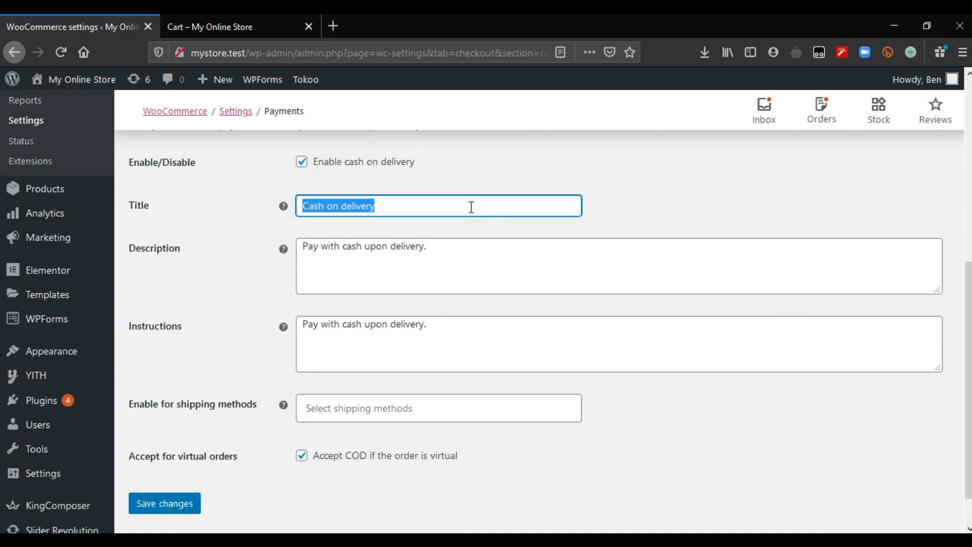
triple_click(460, 250)
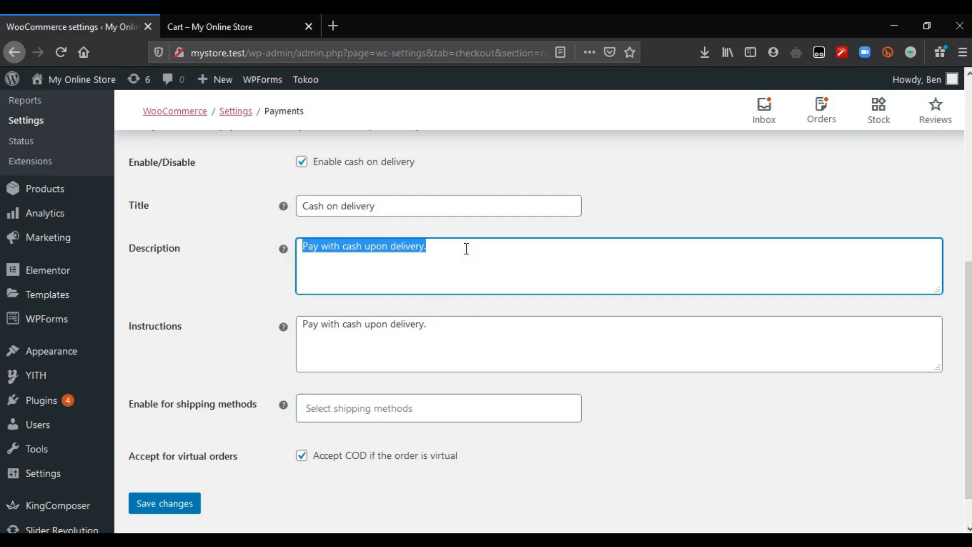
left_click(465, 326)
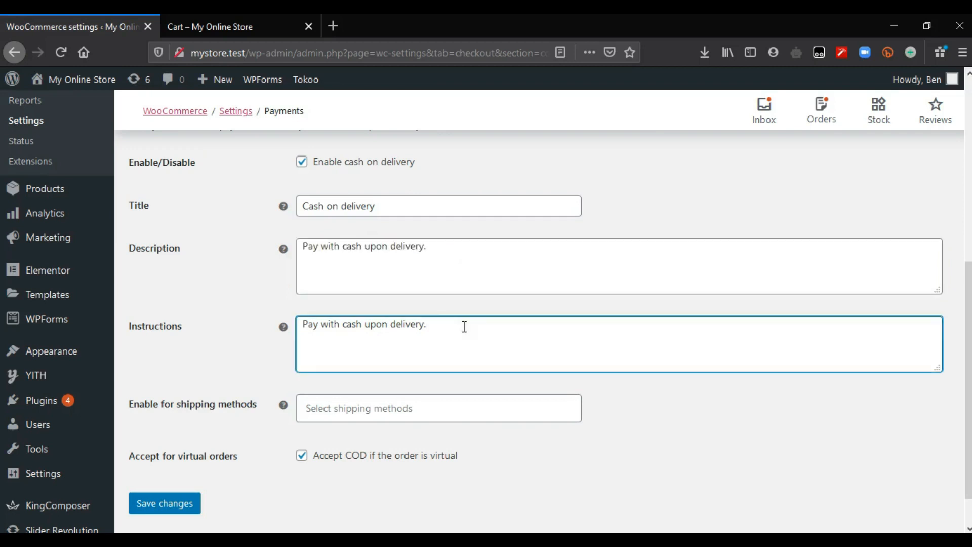
double_click(464, 327)
double_click(464, 327)
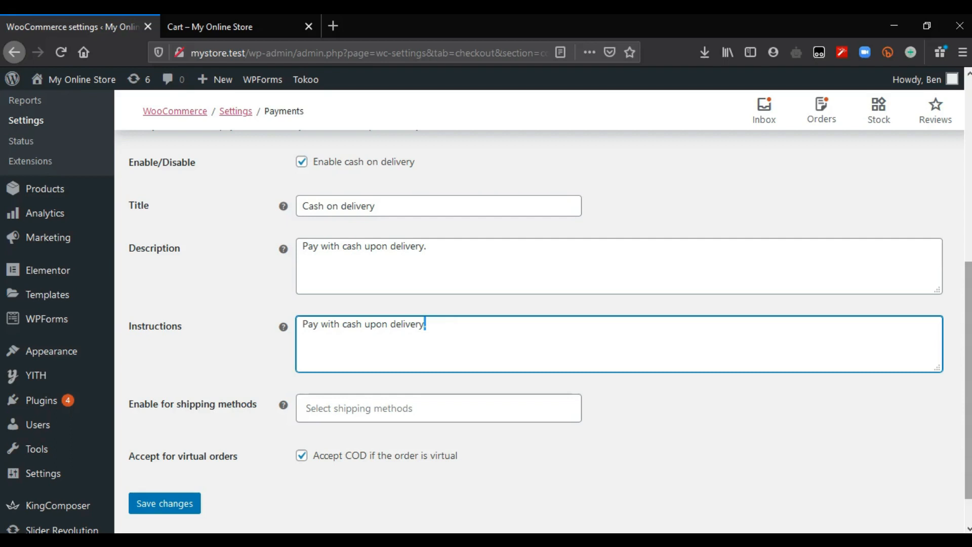
left_click(164, 504)
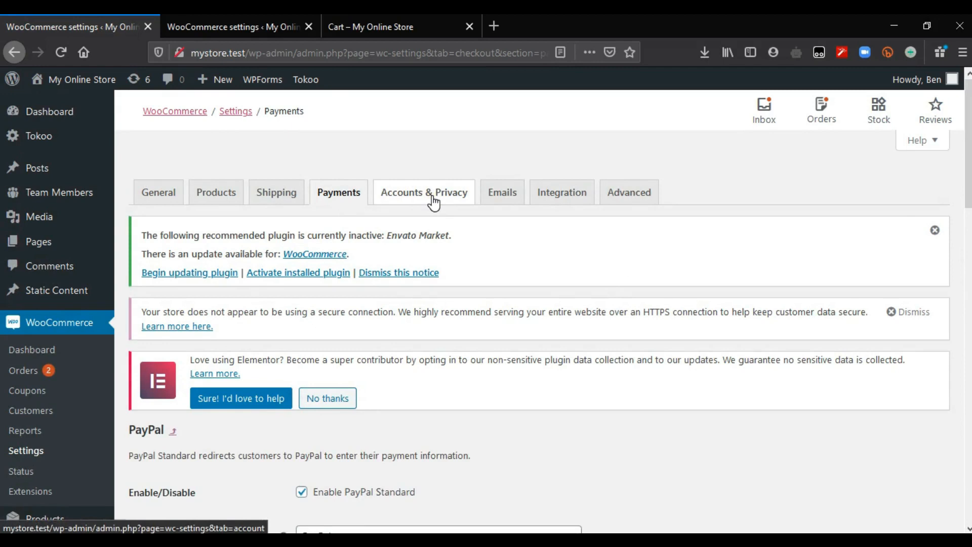
Open the Accounts & Privacy settings at the guest checkout and account creation options.
left_click(434, 202)
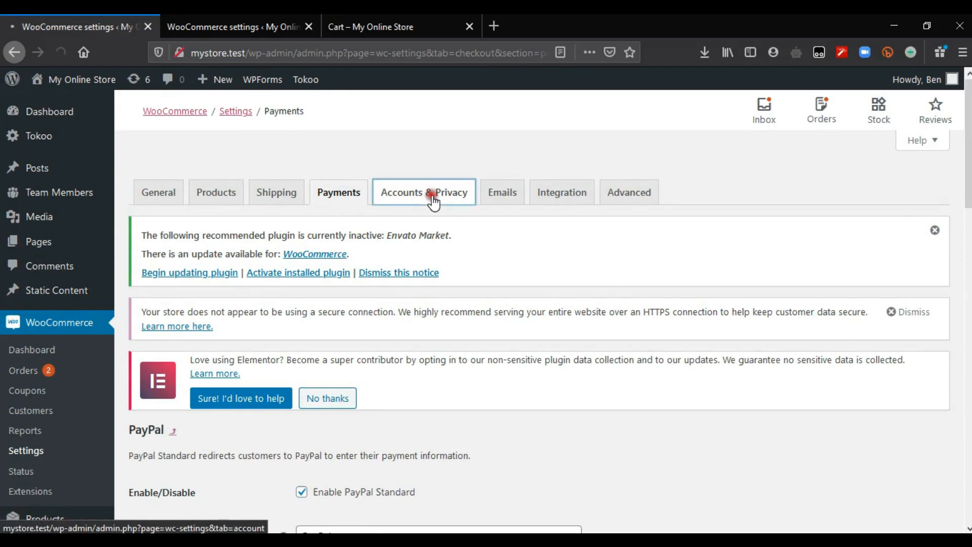
scroll(269, 258, "down", 3)
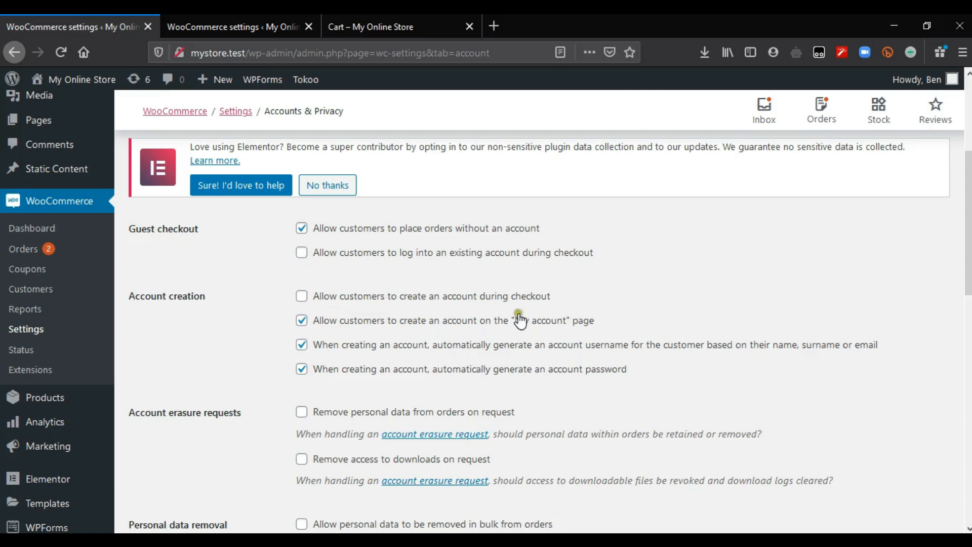
Try allowing customers to log into an existing account and to create an account during checkout.
left_click(302, 253)
left_click(302, 295)
left_click(302, 295)
left_click(302, 253)
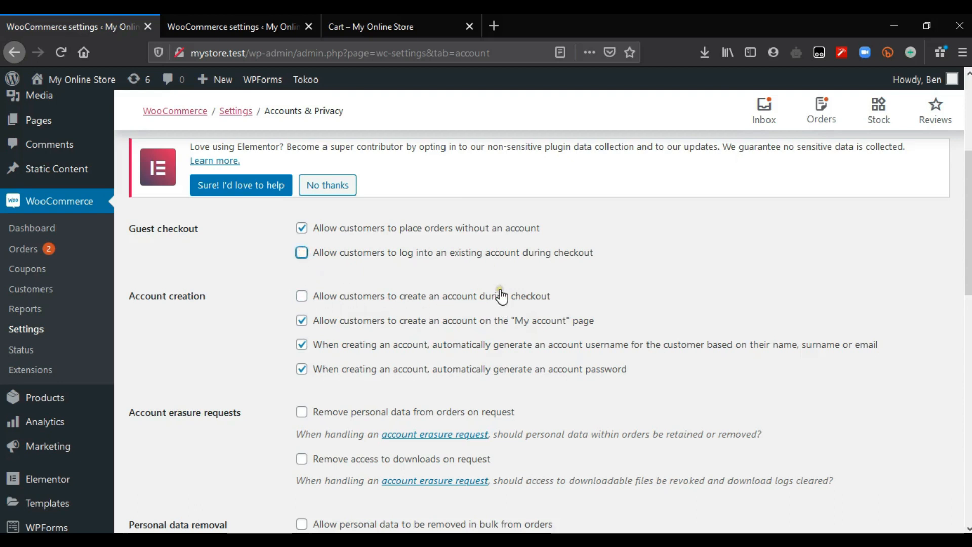
left_click(780, 297)
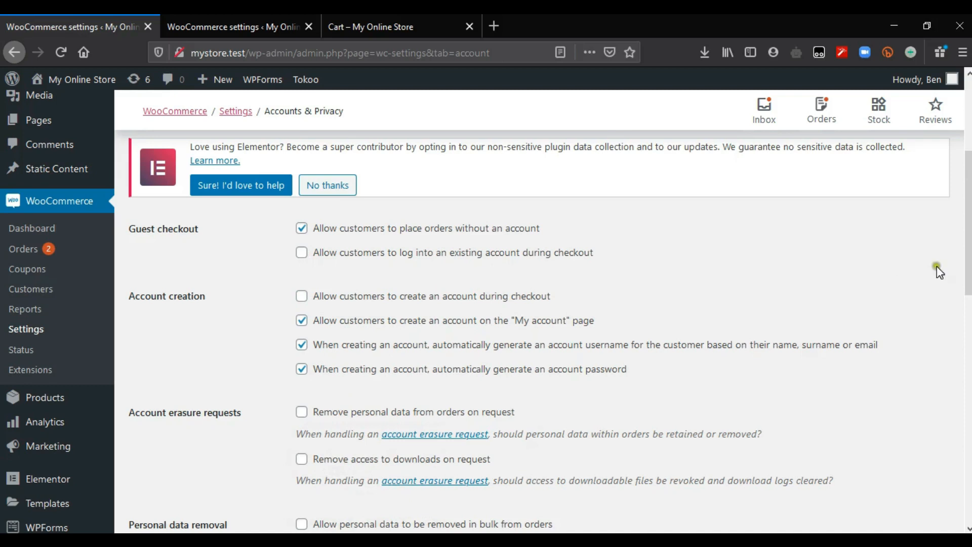
scroll(937, 267, "down", 1)
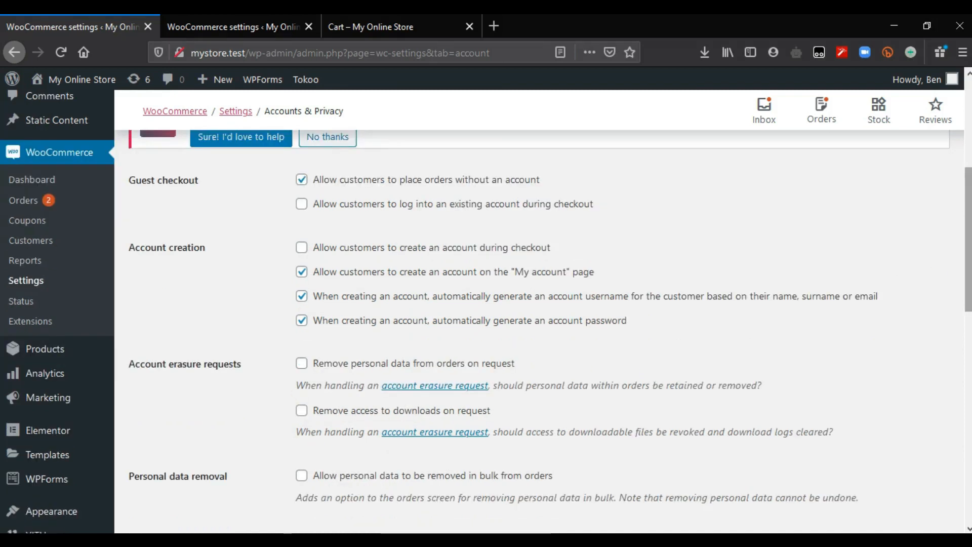
Review the guest checkout, account creation, account erasure and personal data removal options of the Accounts & Privacy settings.
scroll(840, 358, "down", 2)
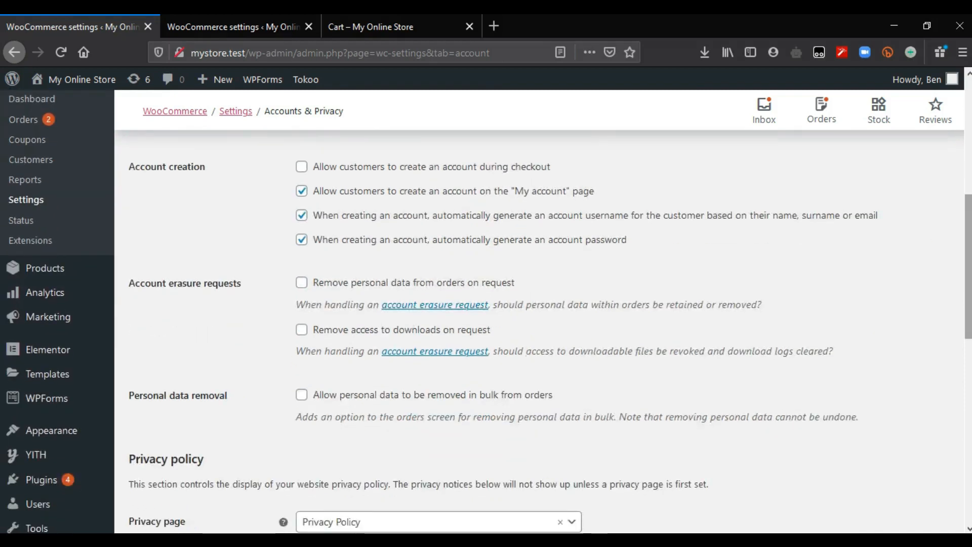
scroll(414, 294, "up", 5)
scroll(432, 441, "down", 1)
scroll(540, 329, "down", 1)
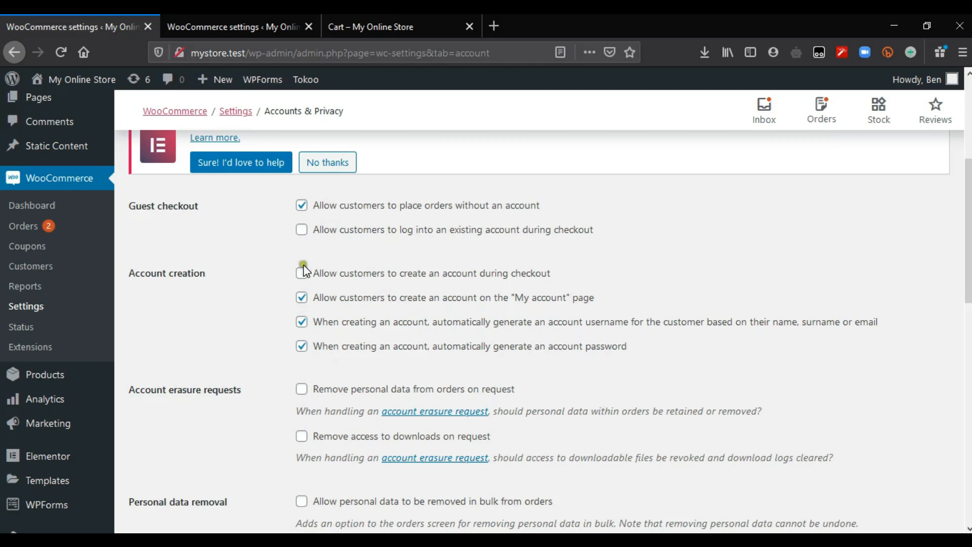
scroll(798, 287, "down", 8)
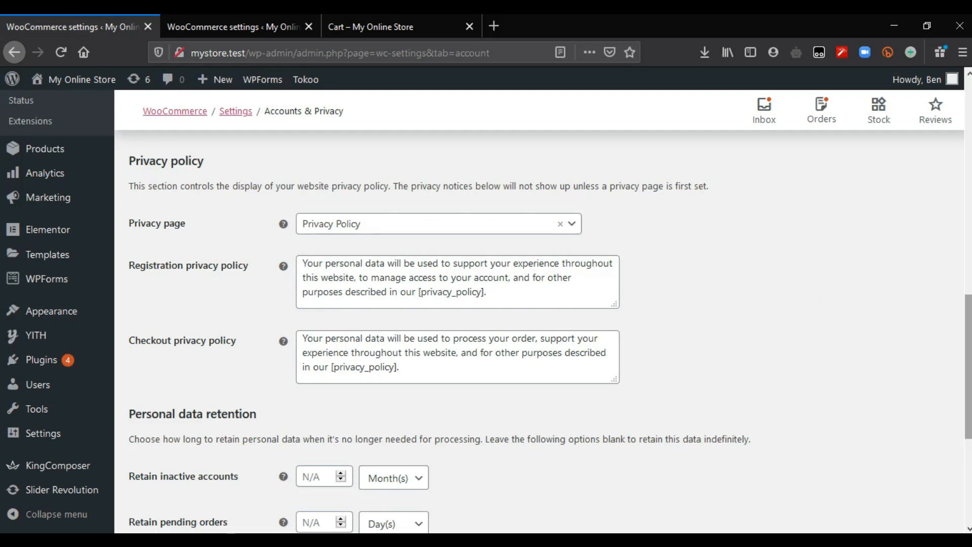
Examine the registration privacy policy text, its [privacy_policy] placeholder and the selected privacy page.
scroll(302, 253, "down", 1)
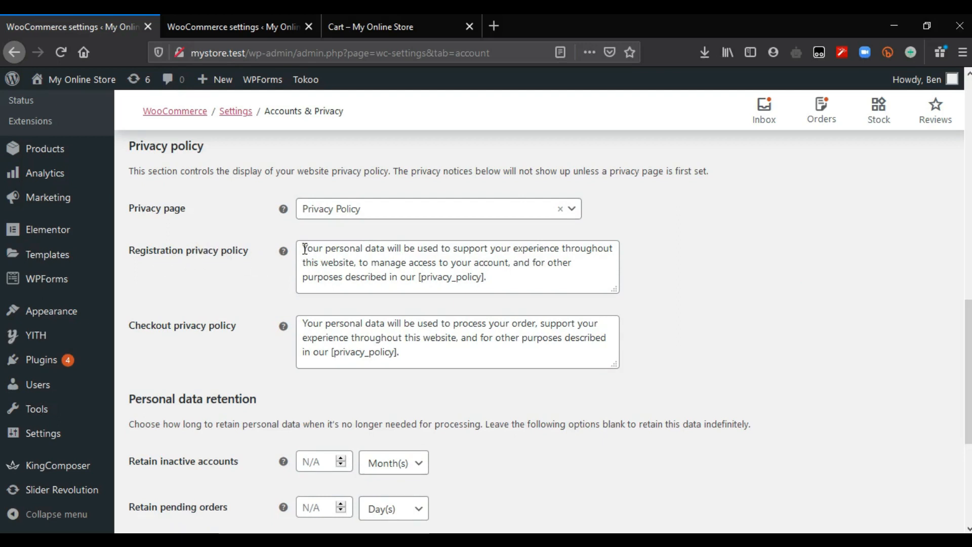
left_click_drag(305, 248, 416, 280)
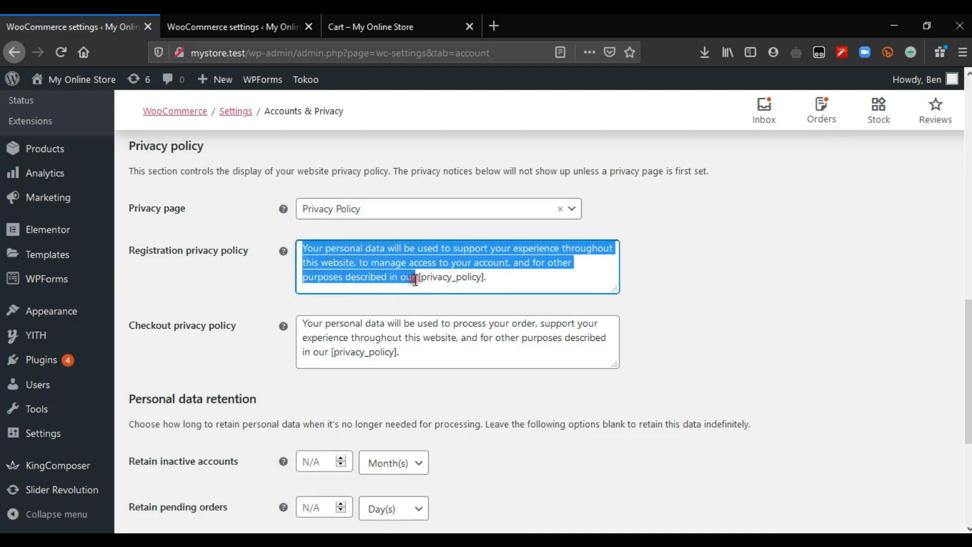
left_click(416, 279)
left_click_drag(487, 278, 418, 281)
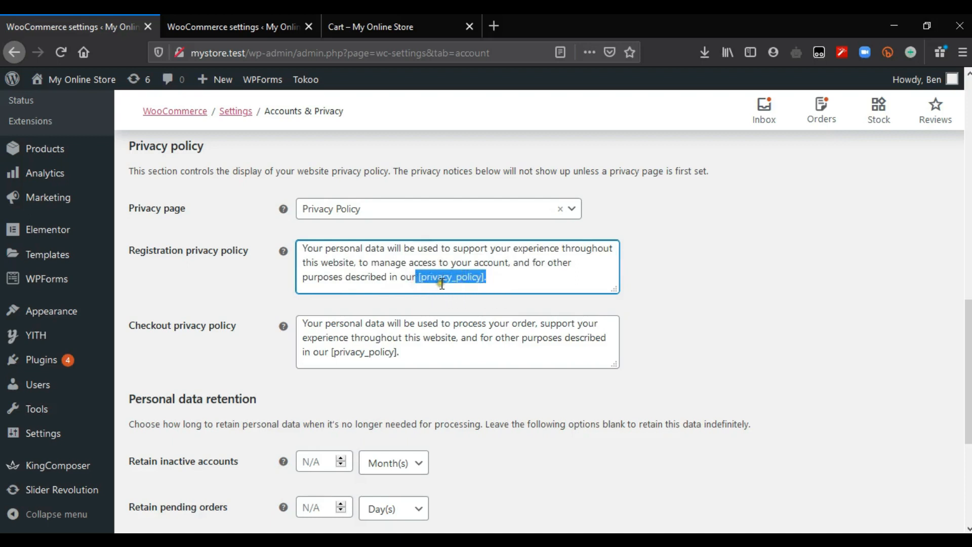
left_click(440, 278)
left_click(405, 210)
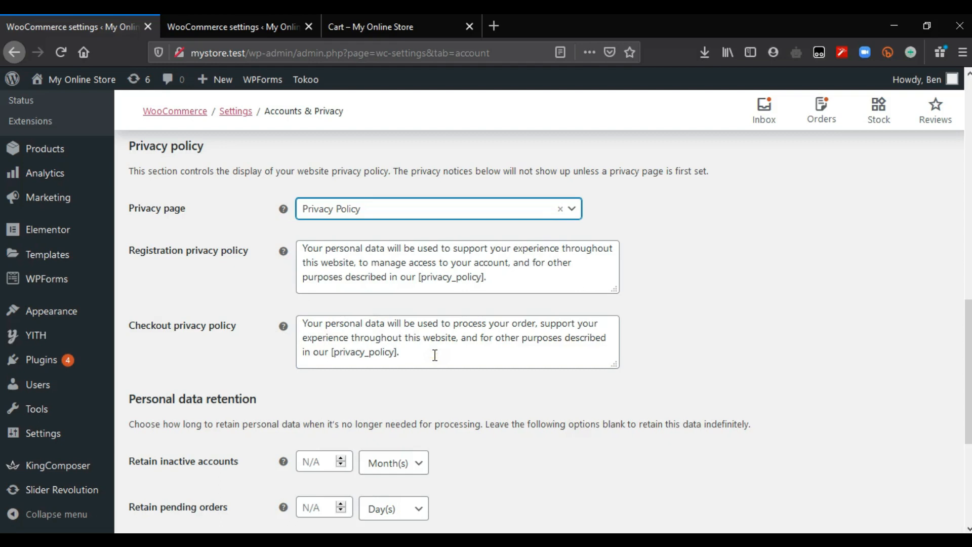
Review the checkout privacy policy and personal data retention options, and save the Accounts & Privacy settings.
scroll(928, 307, "down", 1)
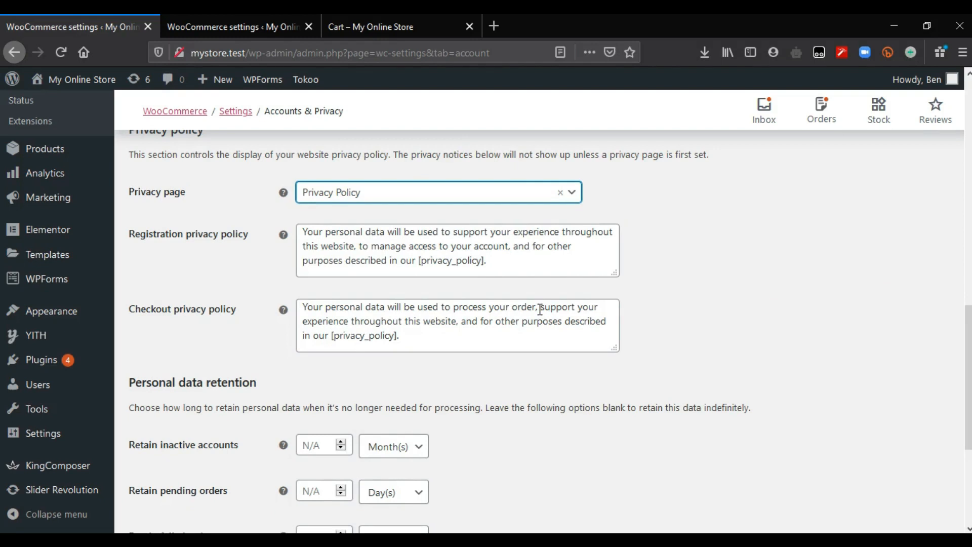
left_click_drag(968, 355, 968, 430)
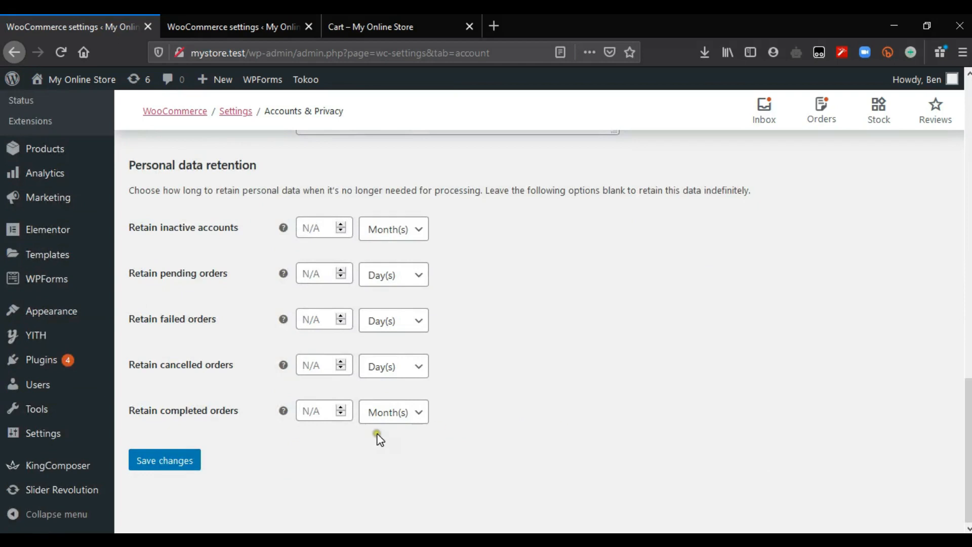
left_click(176, 459)
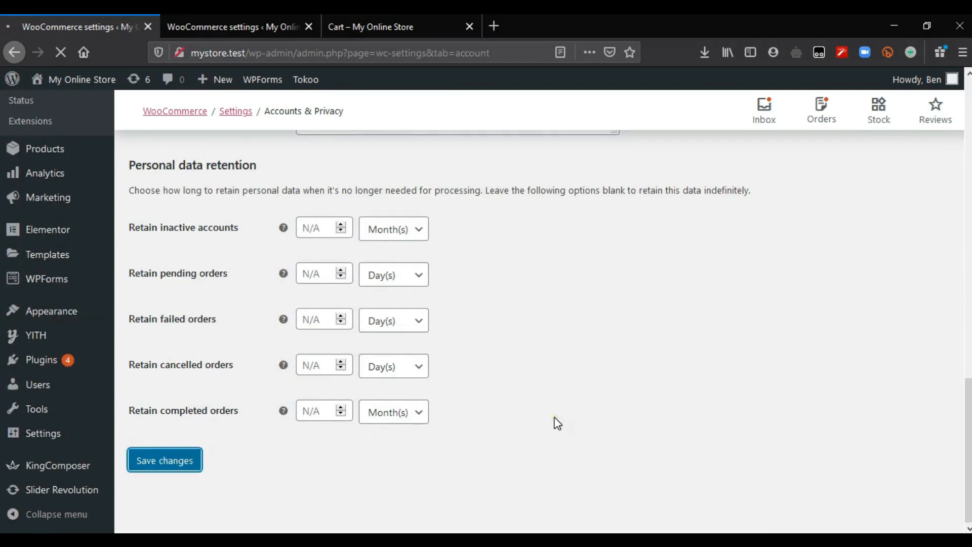
Open the Emails settings and review the list of email notifications and the "From" name in the sender options.
left_click(508, 195)
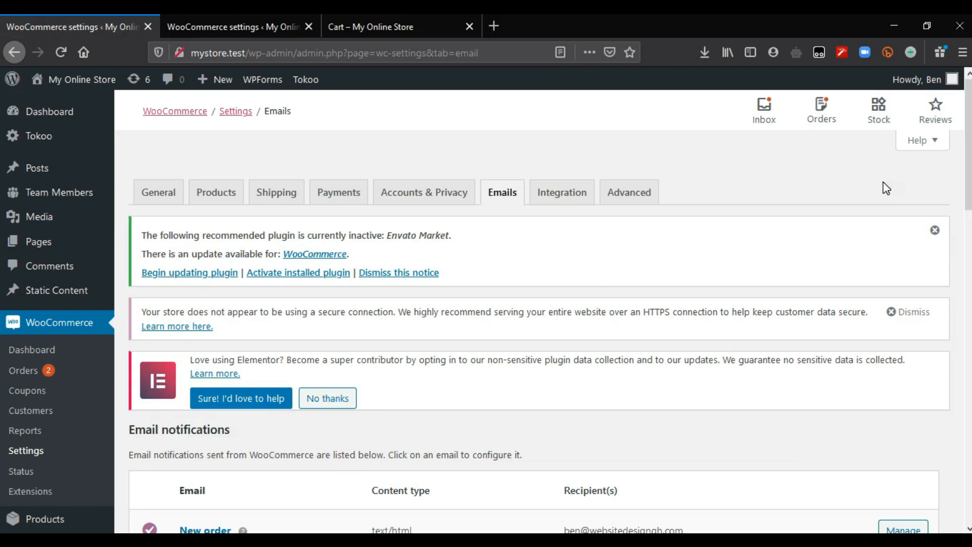
scroll(896, 191, "down", 1)
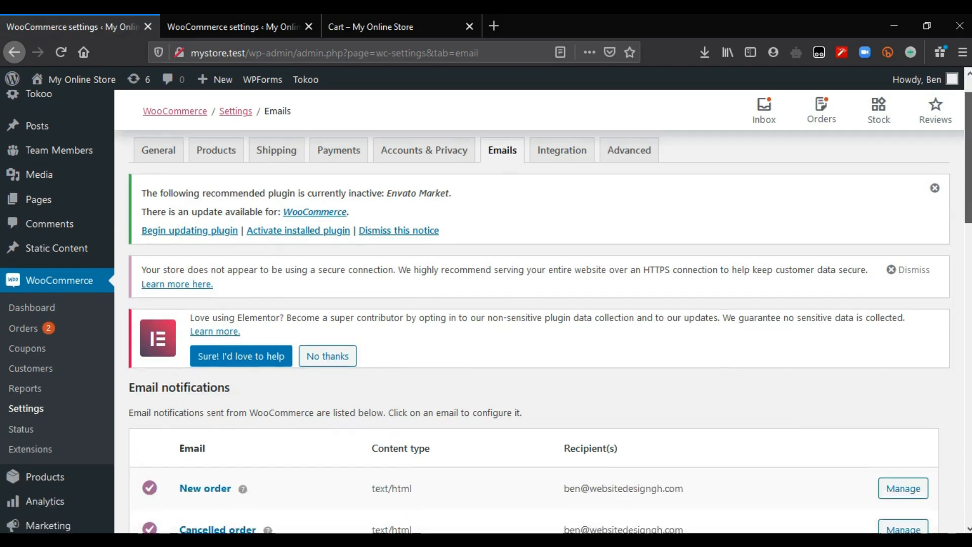
scroll(486, 314, "down", 1)
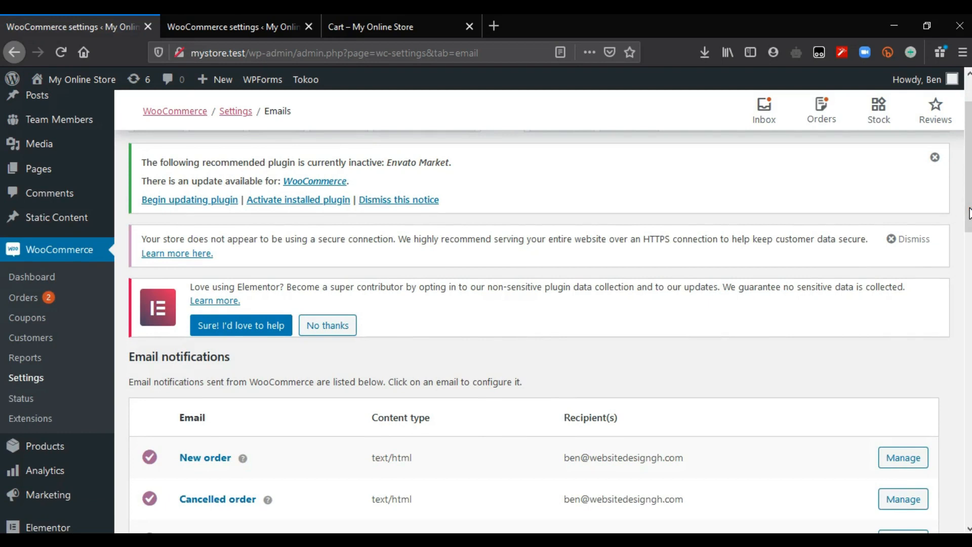
left_click_drag(969, 213, 969, 260)
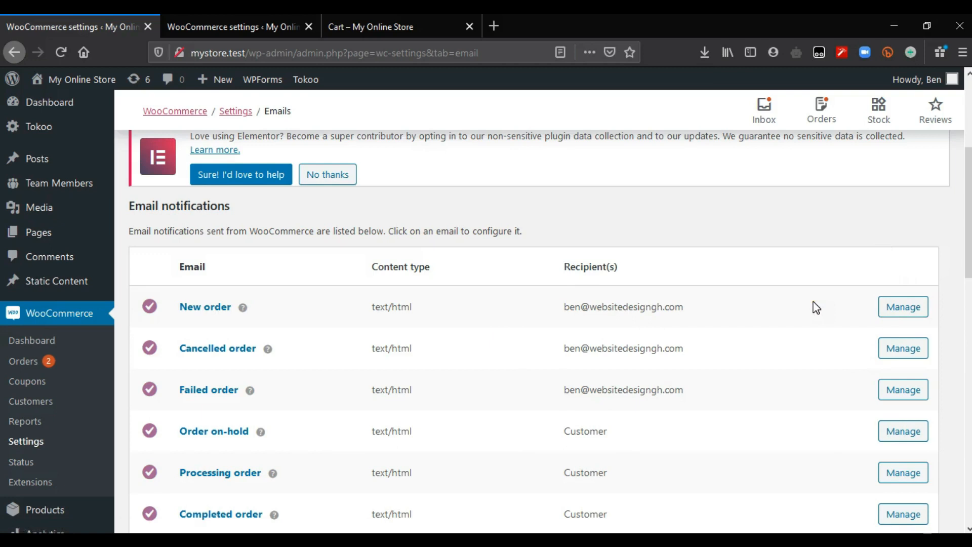
scroll(817, 307, "down", 4)
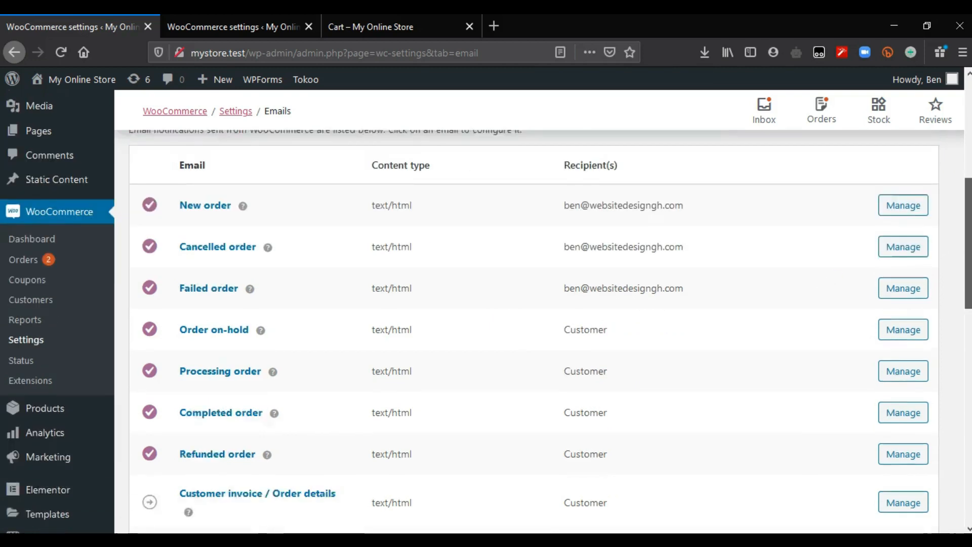
scroll(463, 219, "down", 8)
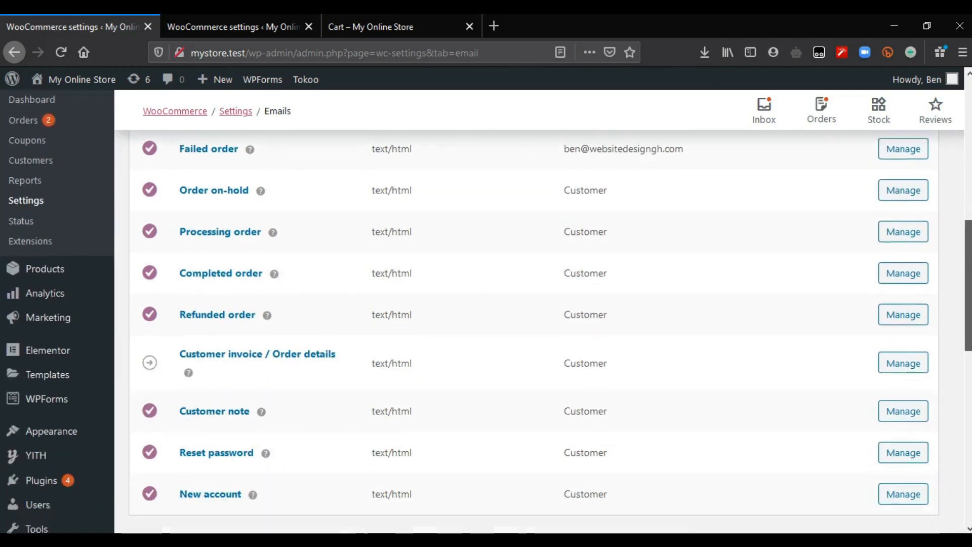
left_click(463, 219)
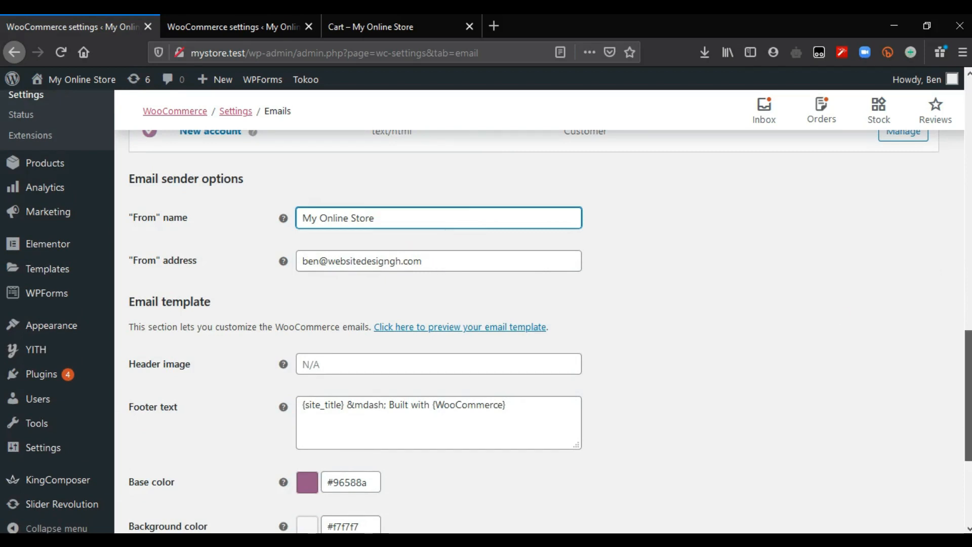
Replace "Built with {WooCommerce}" in the email template's footer text with "| We serve you better" and save the changes.
scroll(842, 319, "down", 3)
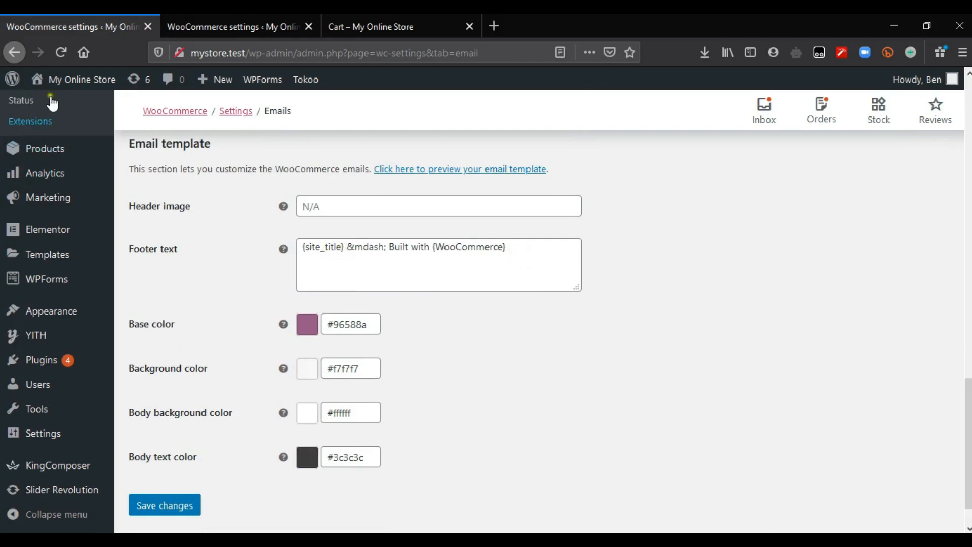
mouse_move(66, 80)
left_click(336, 250)
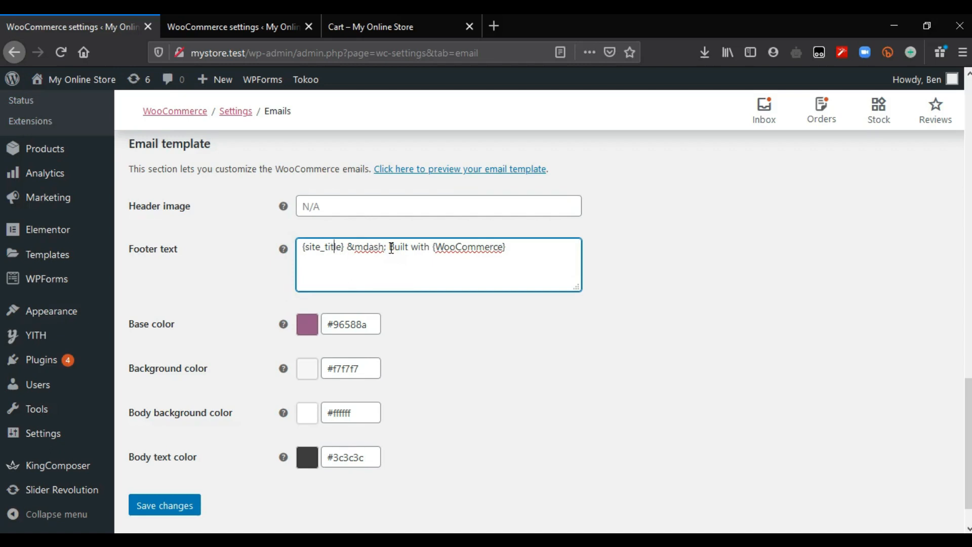
left_click_drag(392, 248, 571, 261)
key("BackSpace")
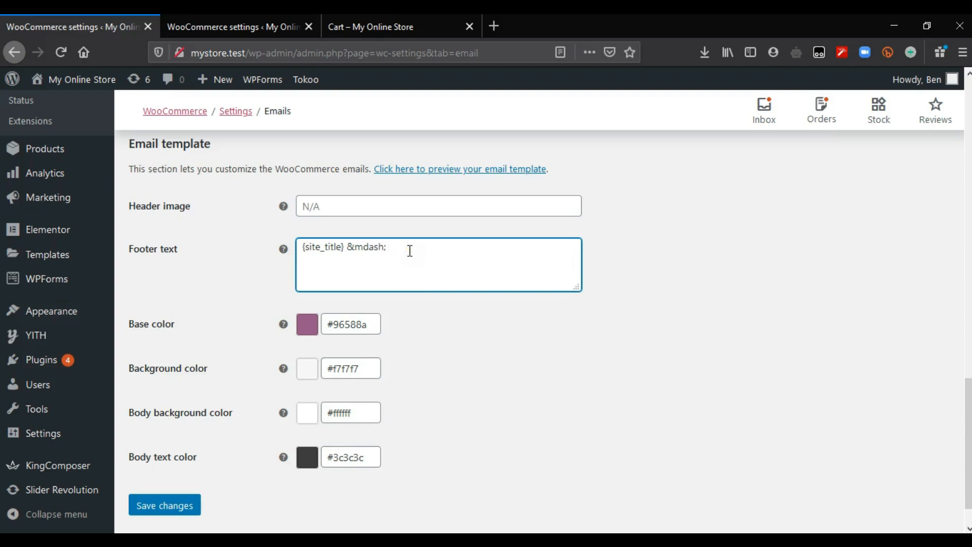
type("| We serve you better")
scroll(699, 317, "down", 2)
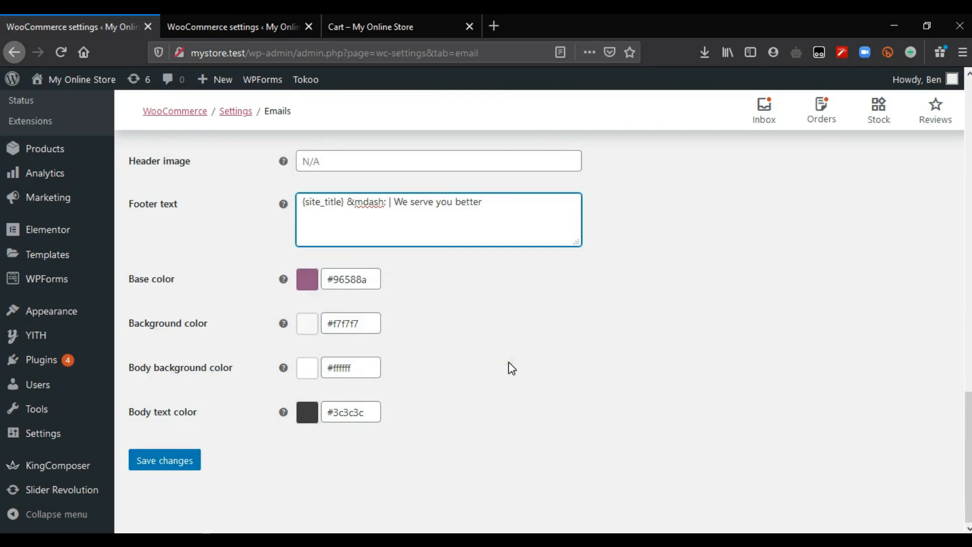
left_click(186, 470)
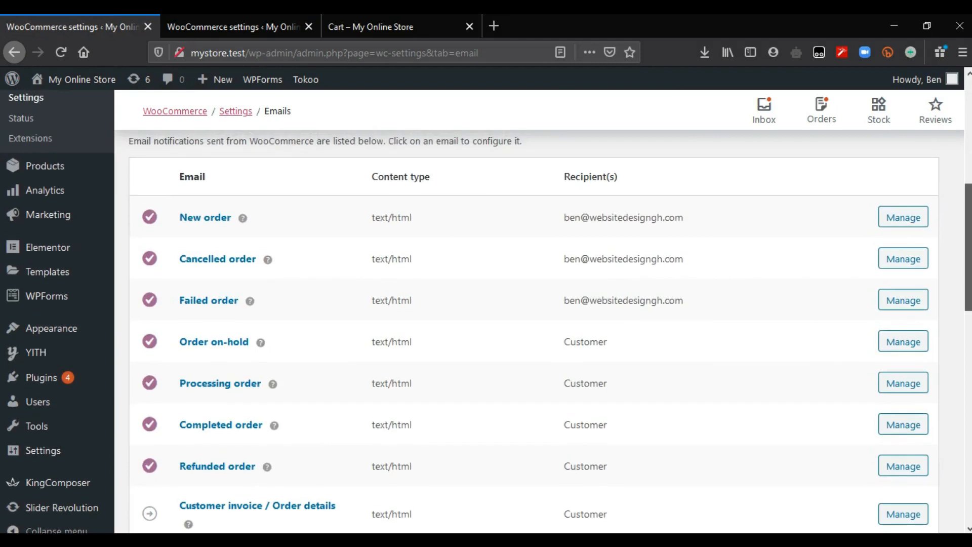
Open the New order email notification for management and check its recipient.
left_click_drag(968, 247, 968, 247)
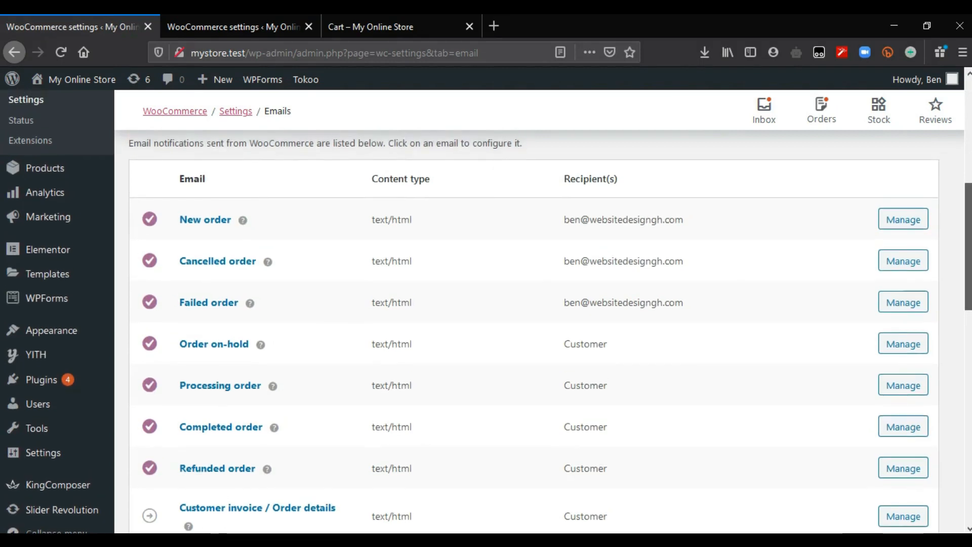
left_click_drag(969, 247, 968, 252)
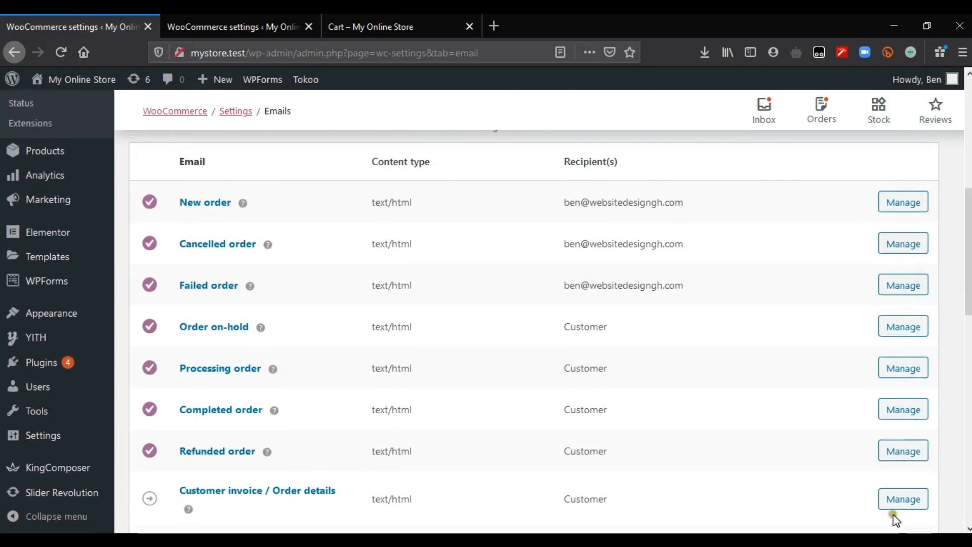
left_click(908, 208)
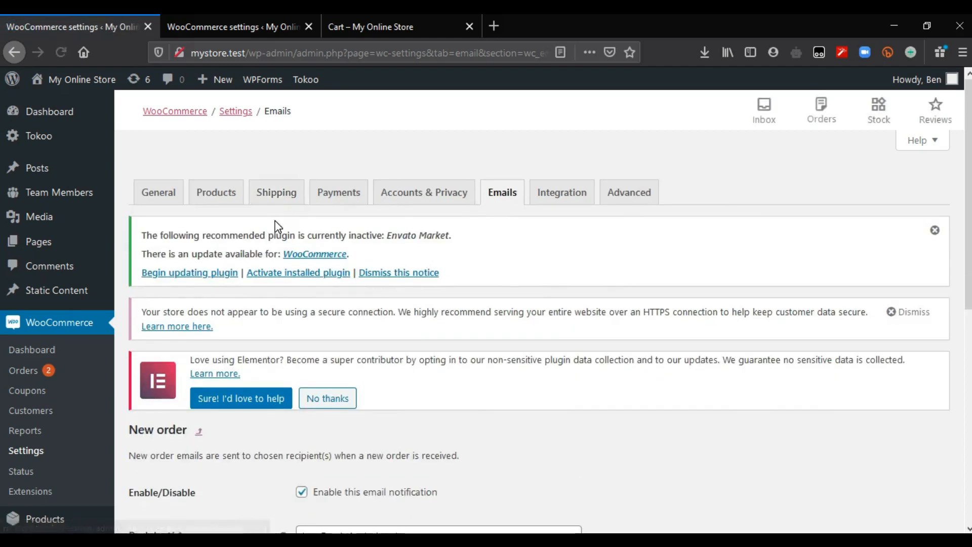
left_click(474, 384)
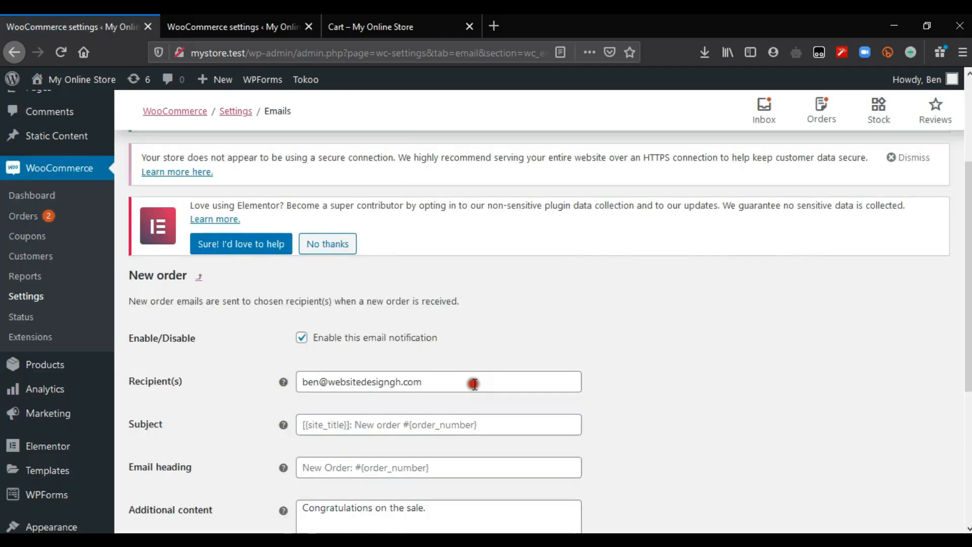
scroll(539, 329, "down", 3)
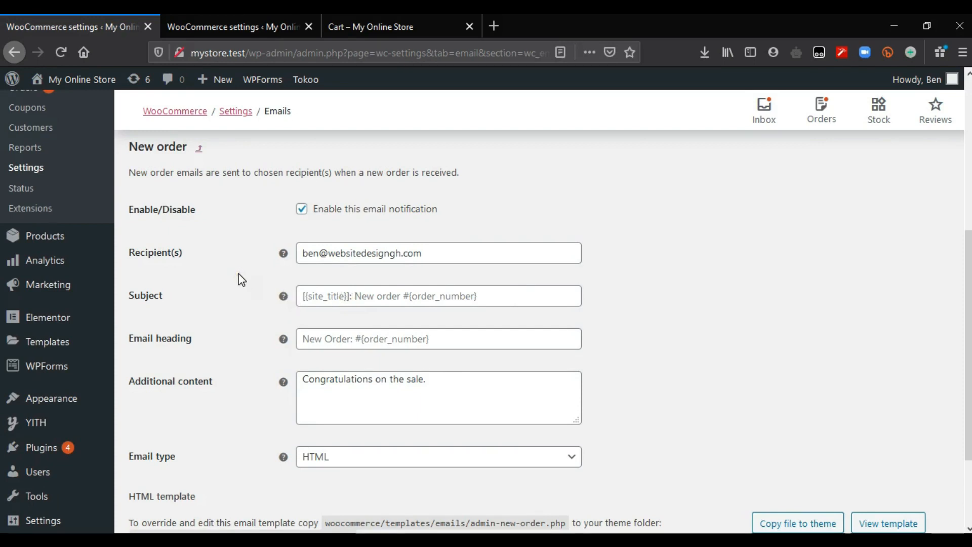
Examine the New order email's subject, heading, additional content, email type and HTML template options.
left_click(358, 296)
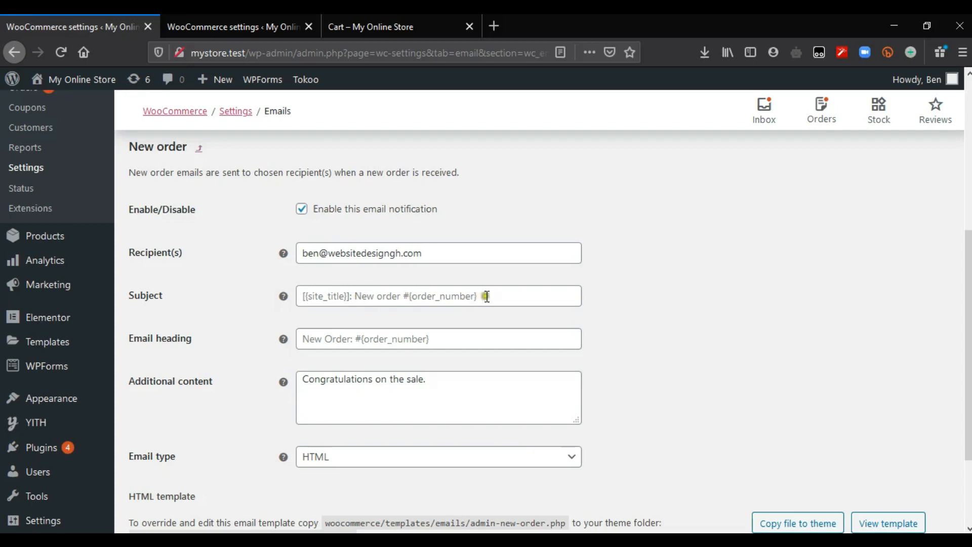
left_click(437, 297)
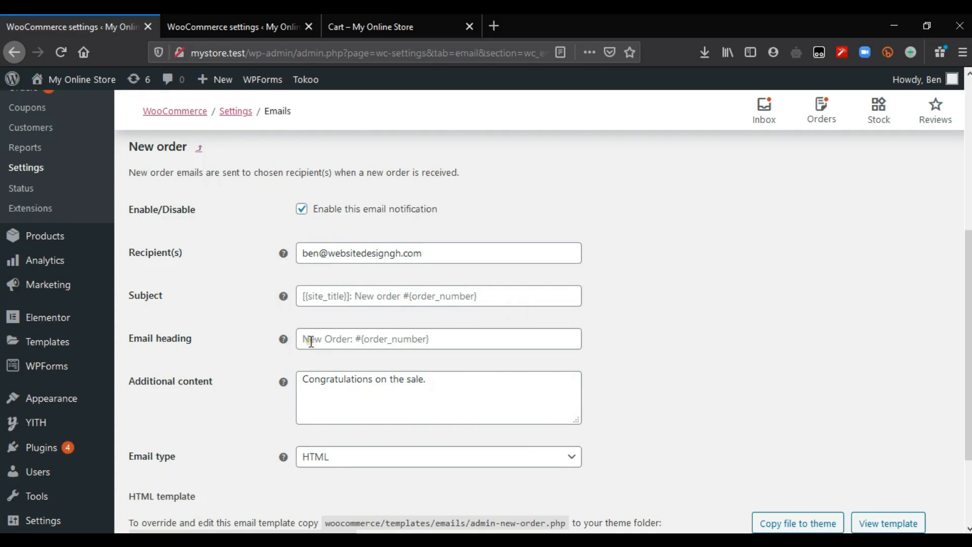
left_click(436, 386)
left_click_drag(449, 402, 276, 390)
left_click(419, 386)
scroll(419, 386, "down", 2)
scroll(419, 375, "up", 7)
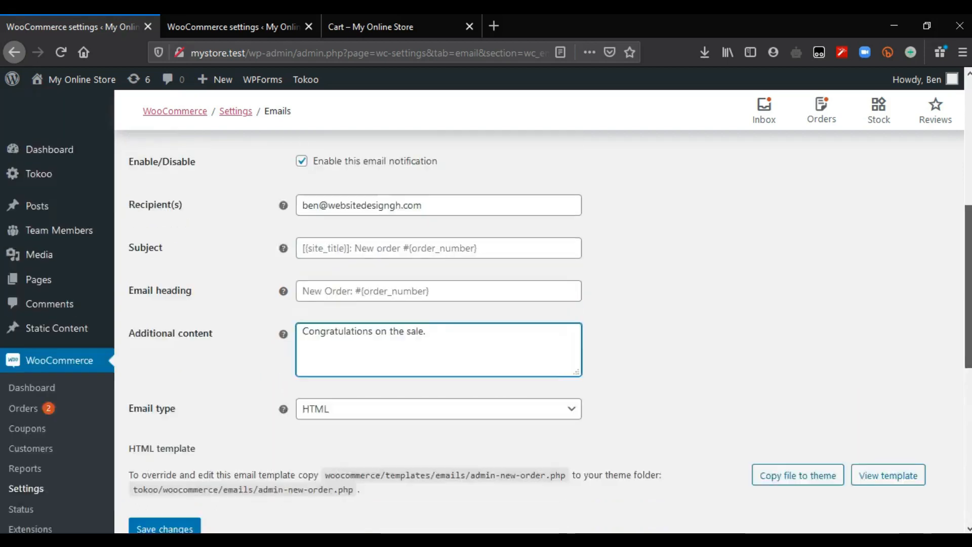
scroll(201, 210, "down", 3)
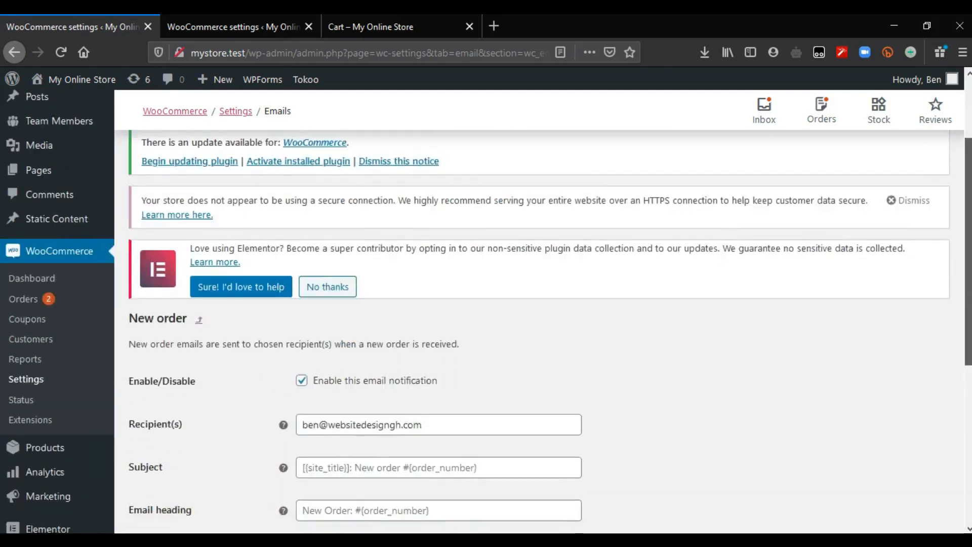
Return to the email notifications list, open the Order on-hold email and review its subject, heading and additional content.
left_click(199, 204)
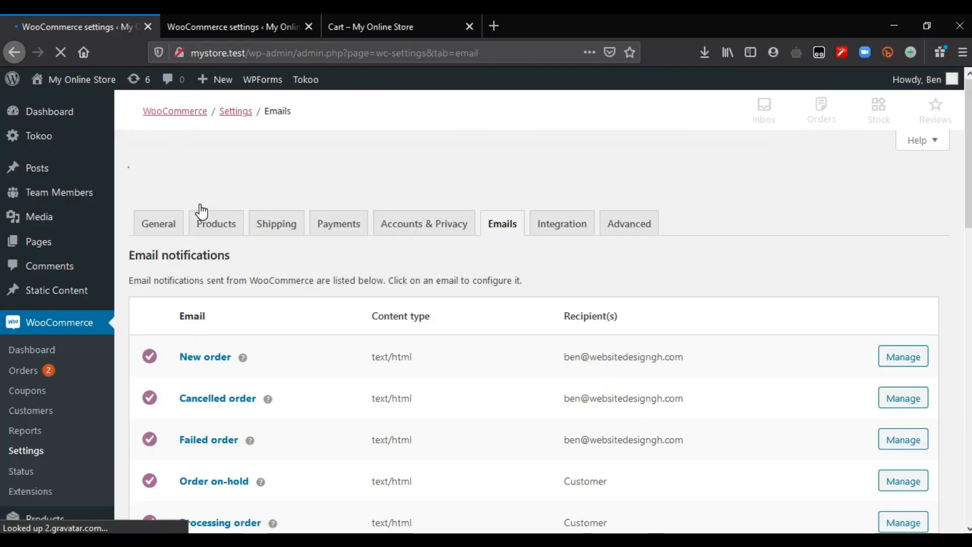
scroll(796, 259, "down", 6)
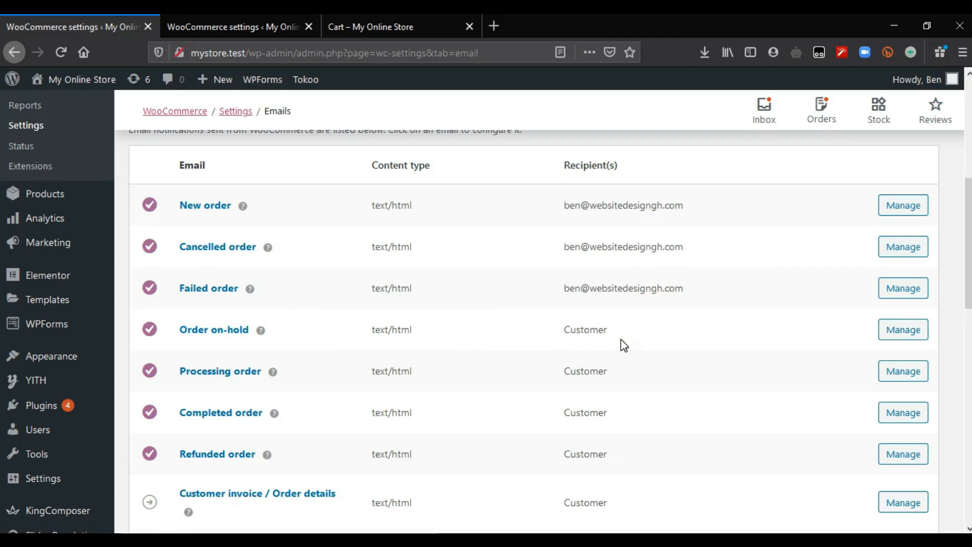
left_click(917, 334)
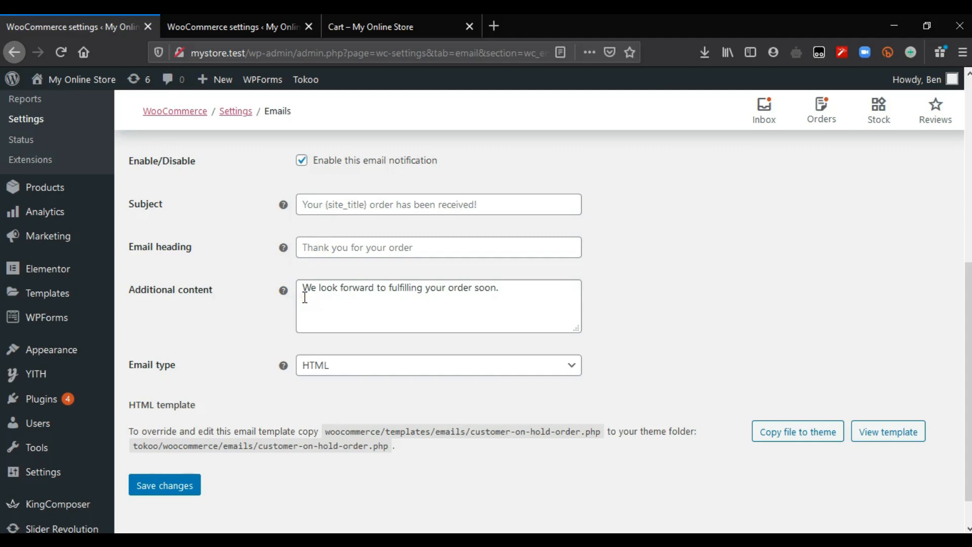
scroll(304, 297, "up", 3)
scroll(305, 297, "down", 1)
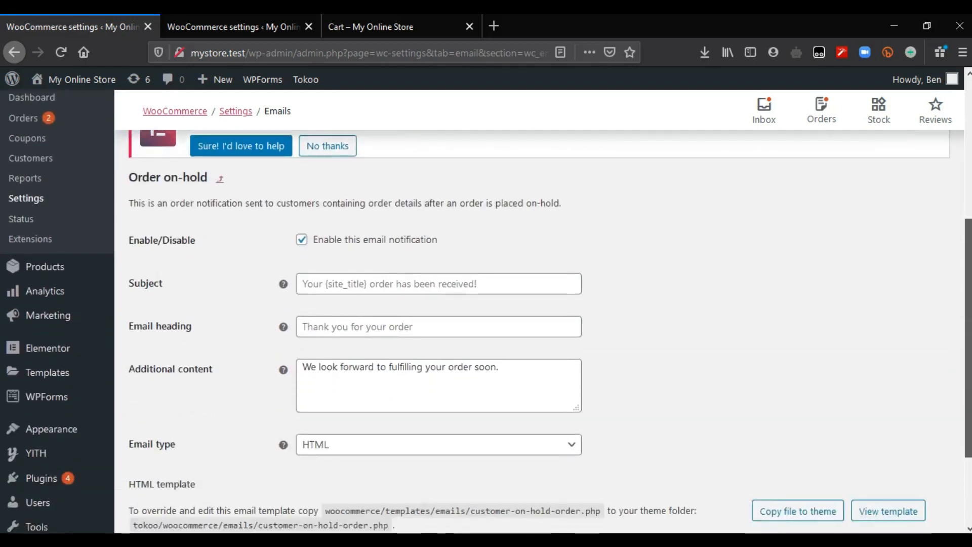
Return from the Order on-hold email to the email notifications list and review the remaining customer notifications.
scroll(486, 312, "up", 1)
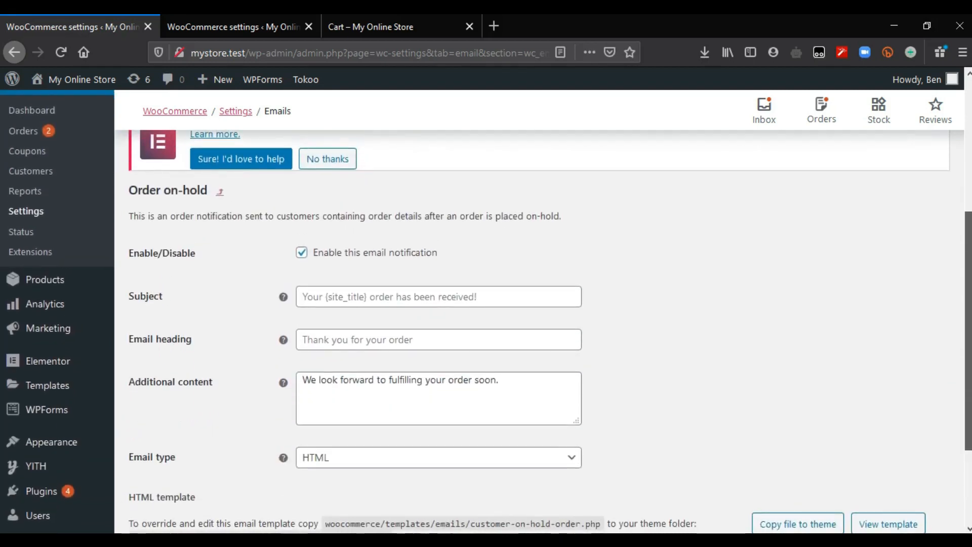
left_click(219, 192)
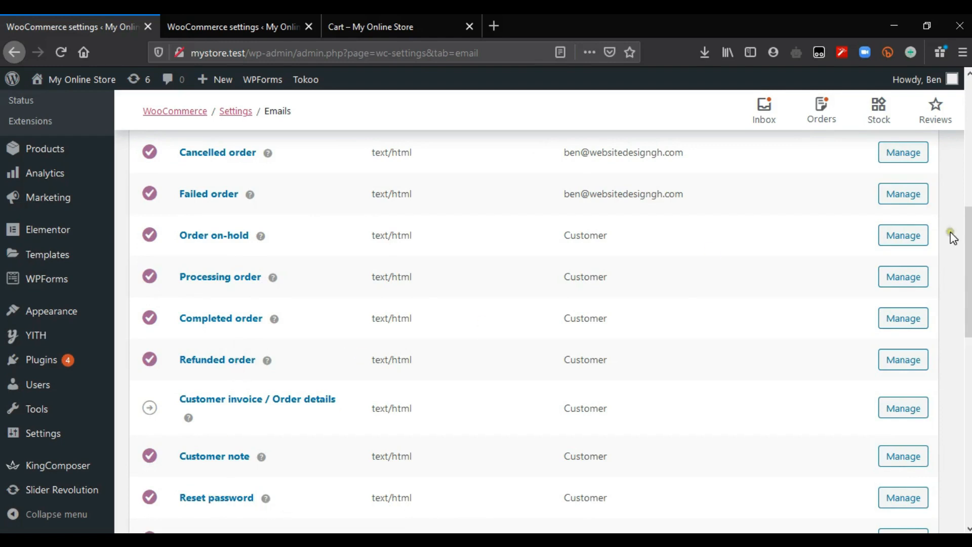
scroll(969, 273, "down", 3)
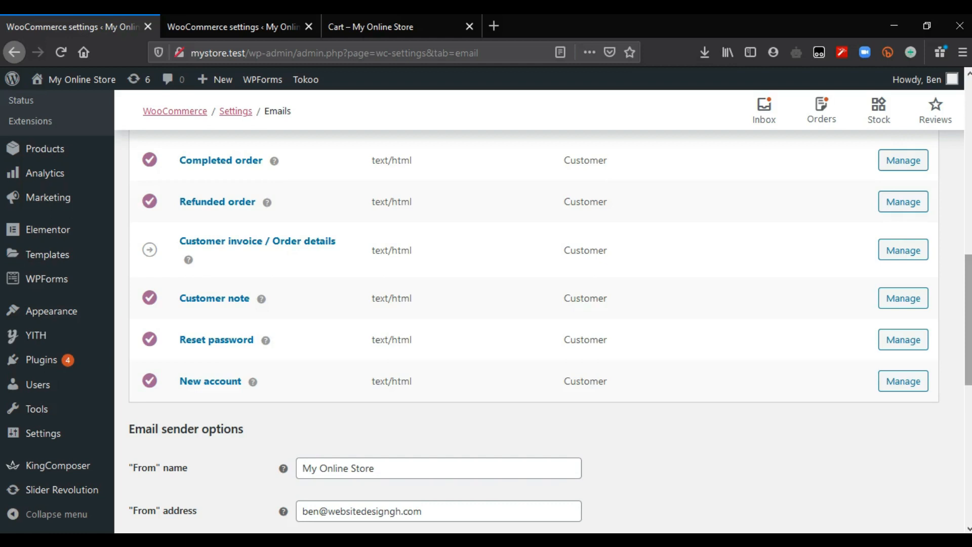
left_click_drag(968, 320, 968, 321)
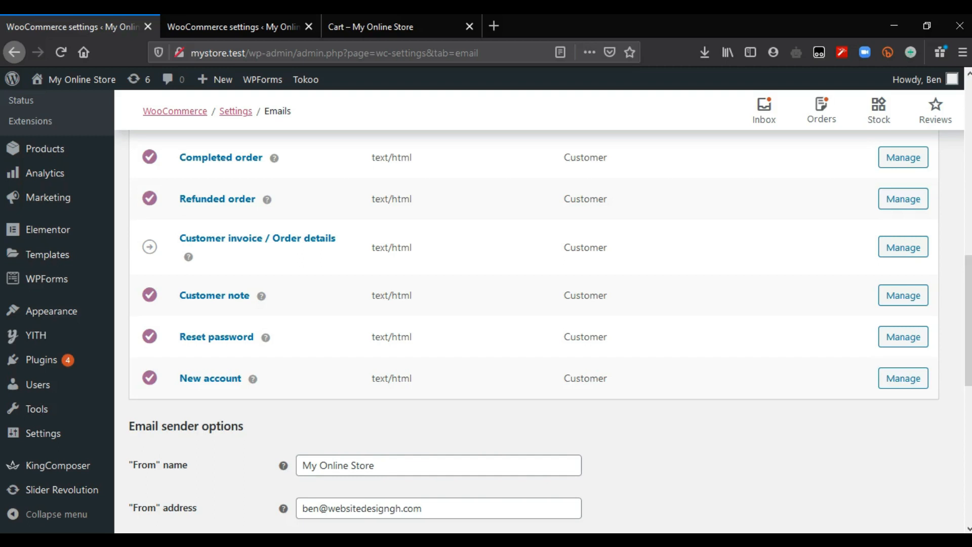
View the Integration settings with the MaxMind Geolocation options and open the Advanced settings.
scroll(560, 293, "up", 10)
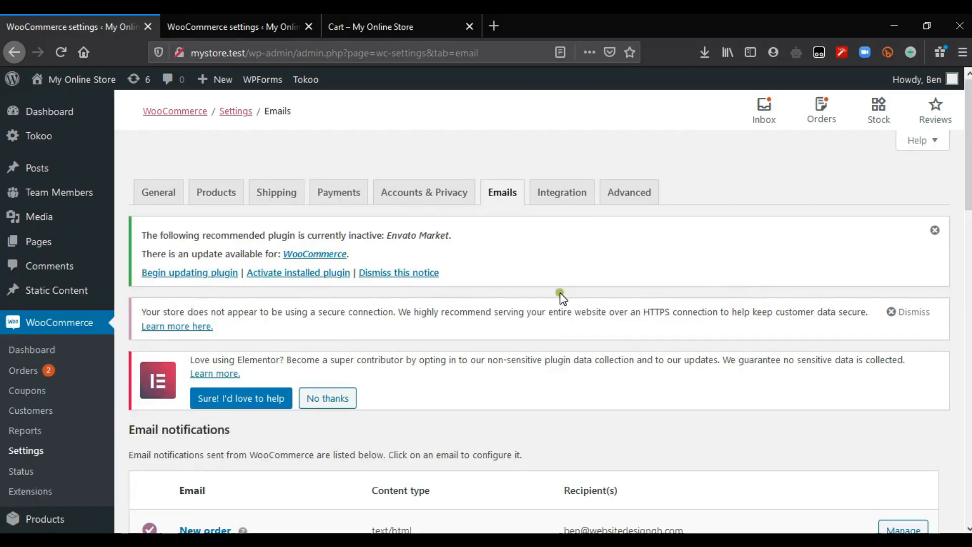
left_click(569, 202)
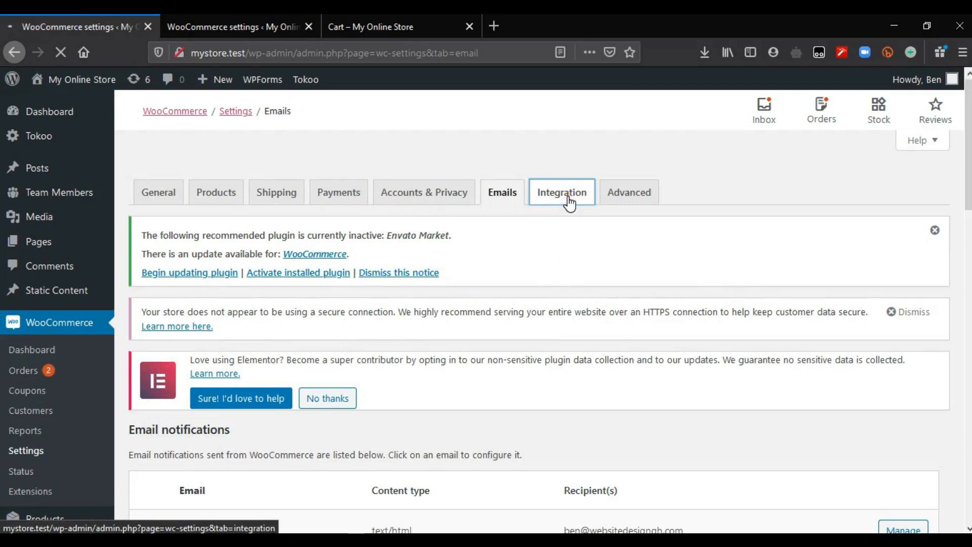
left_click(644, 193)
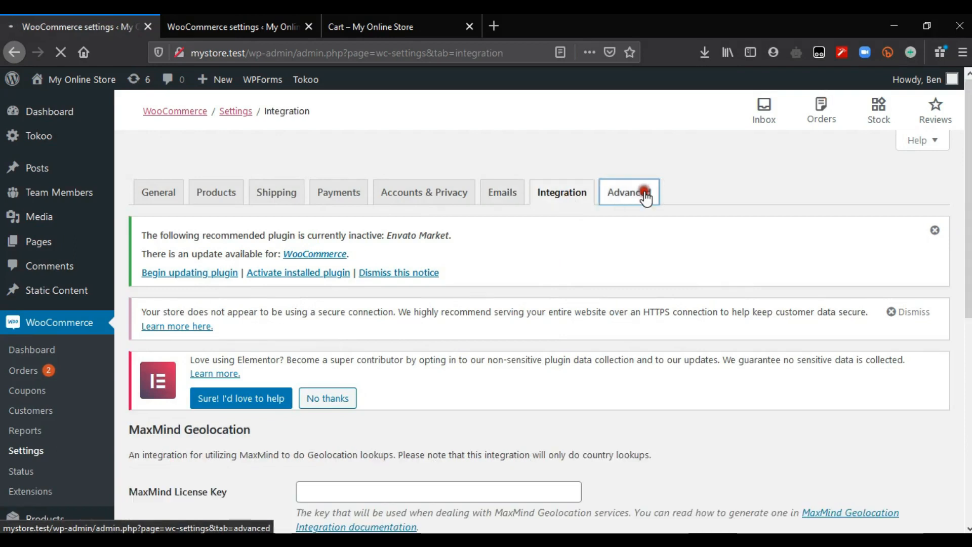
Examine the Page setup assignments for the cart, checkout, my account, and terms and conditions pages.
left_click(133, 144)
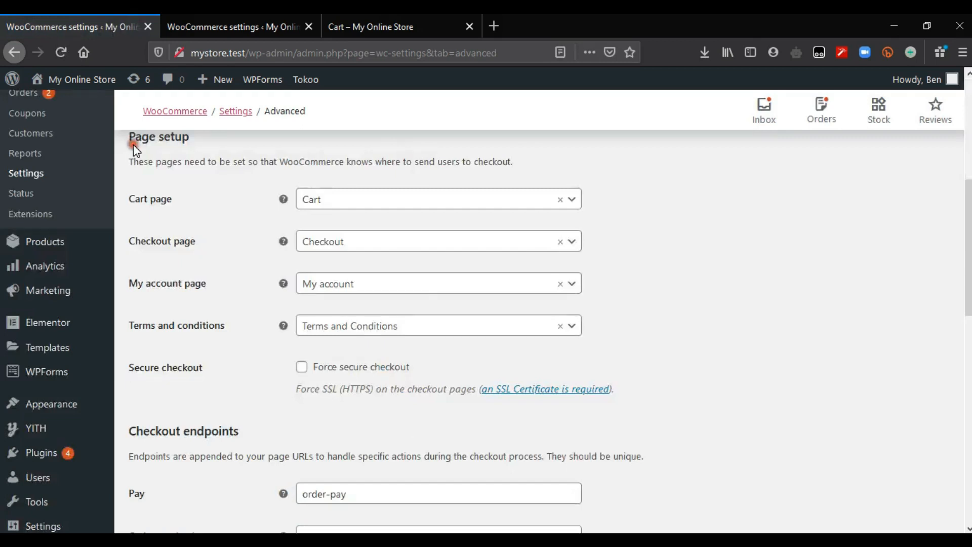
left_click(143, 151)
left_click(168, 166)
left_click(212, 276)
left_click(165, 326)
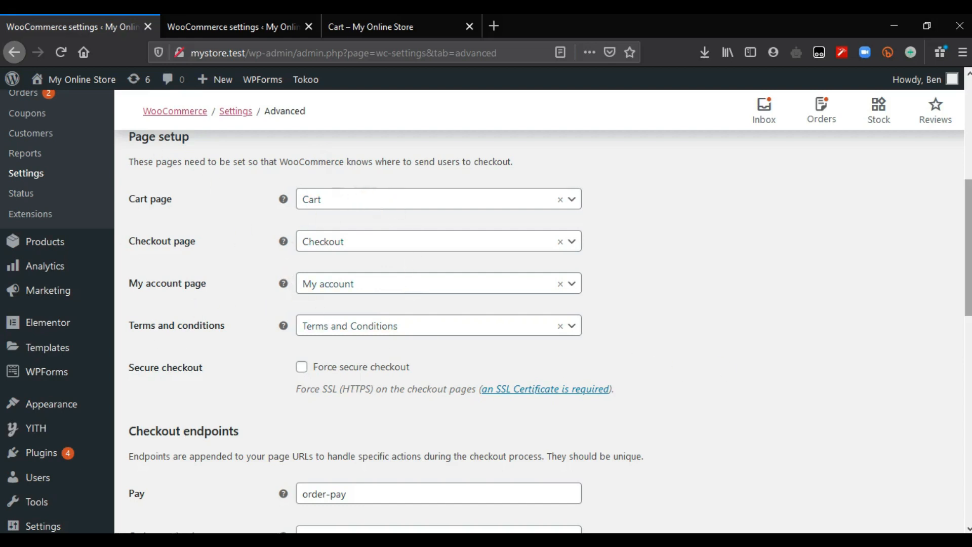
Review the secure checkout option and the checkout and account endpoints, and return to the Page setup section.
scroll(282, 226, "down", 3)
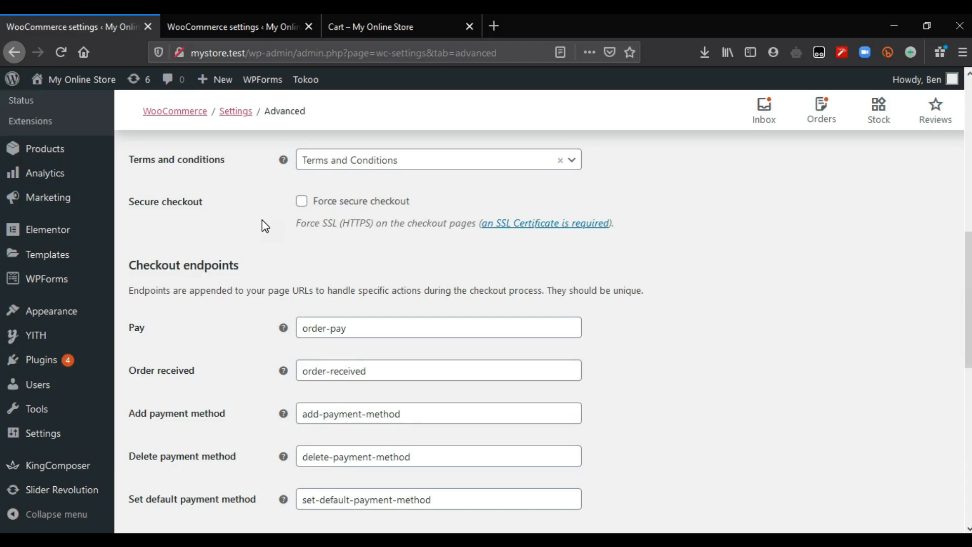
scroll(263, 224, "down", 3)
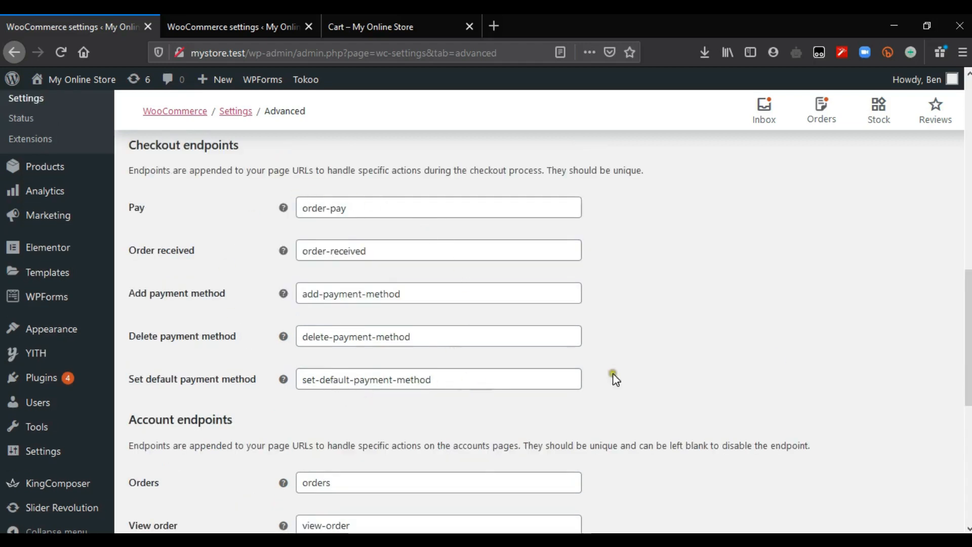
left_click_drag(968, 329, 968, 252)
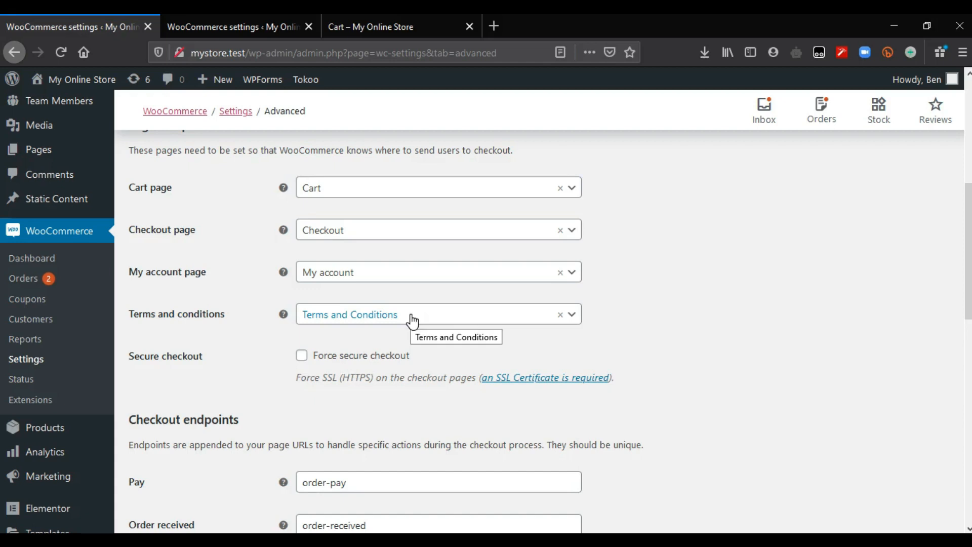
key("Home")
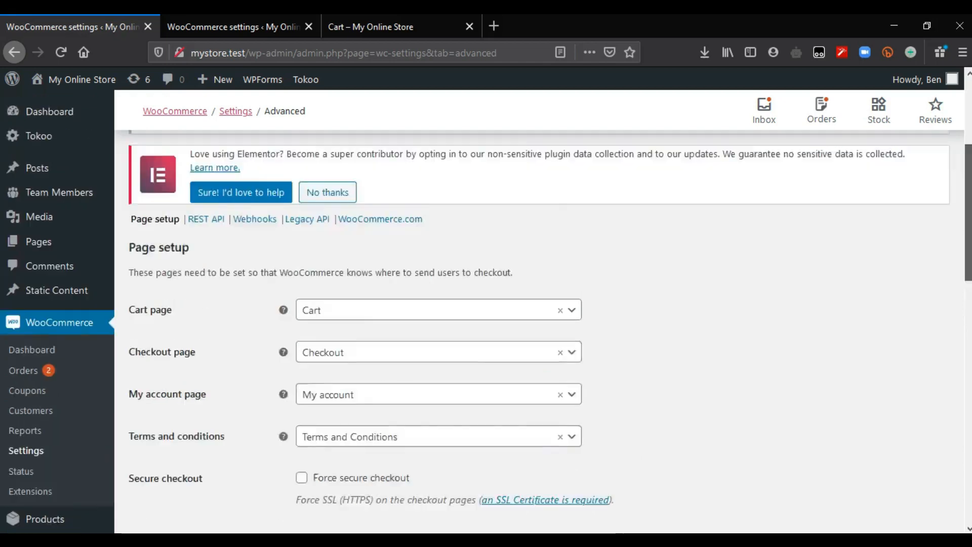